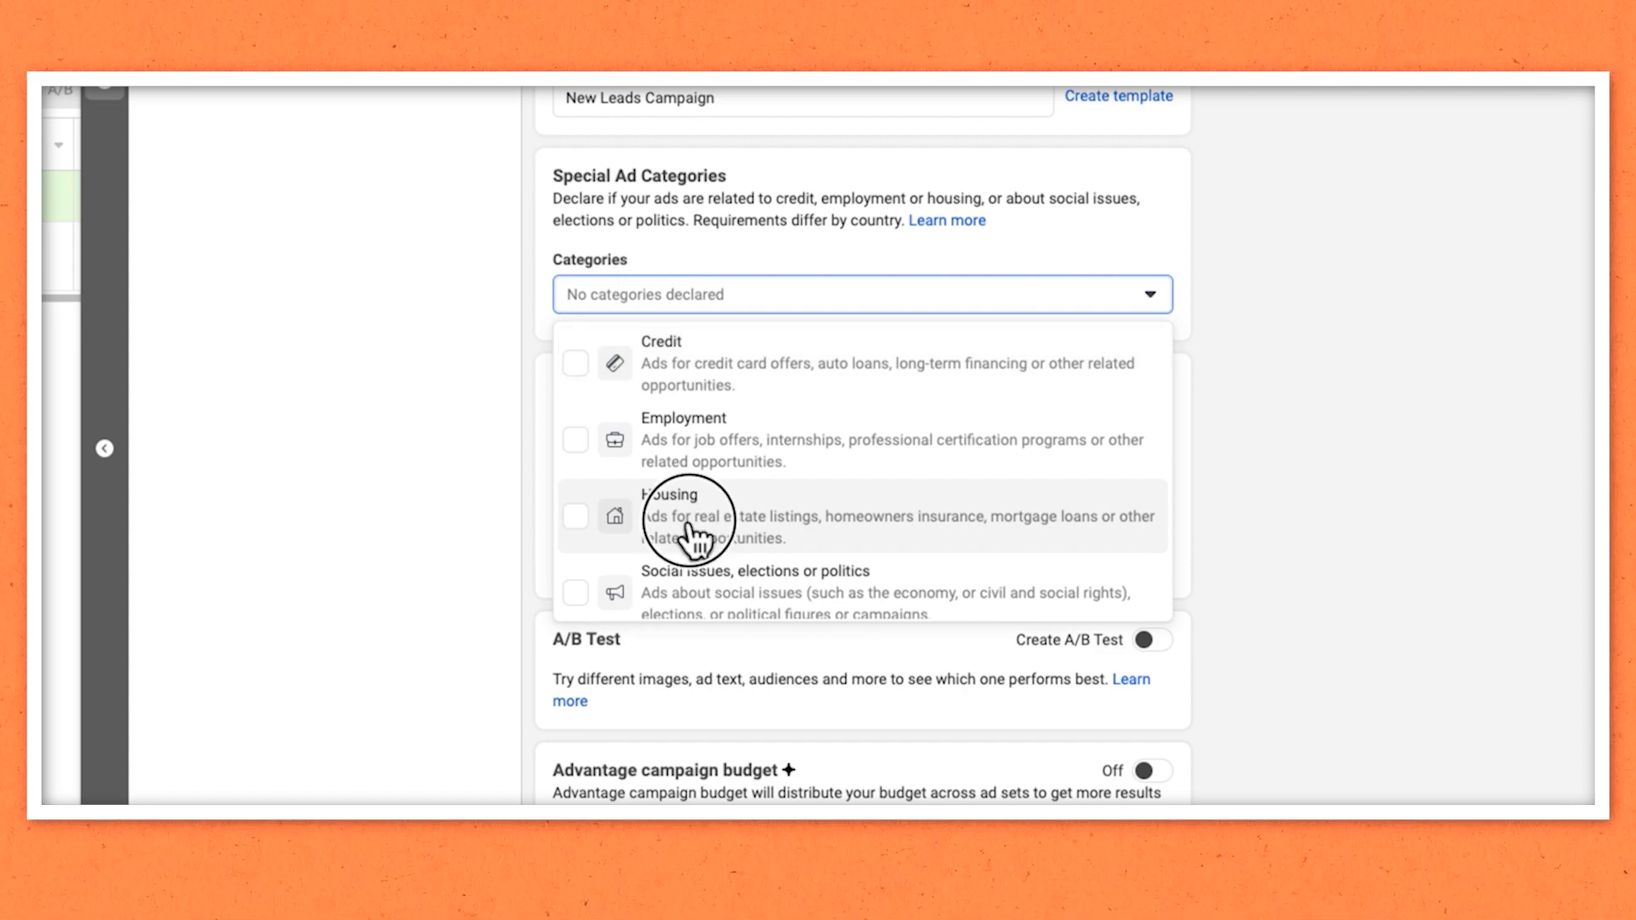
- Declare Housing as the campaign's special ad category and continue to the ad set settings
click(802, 256)
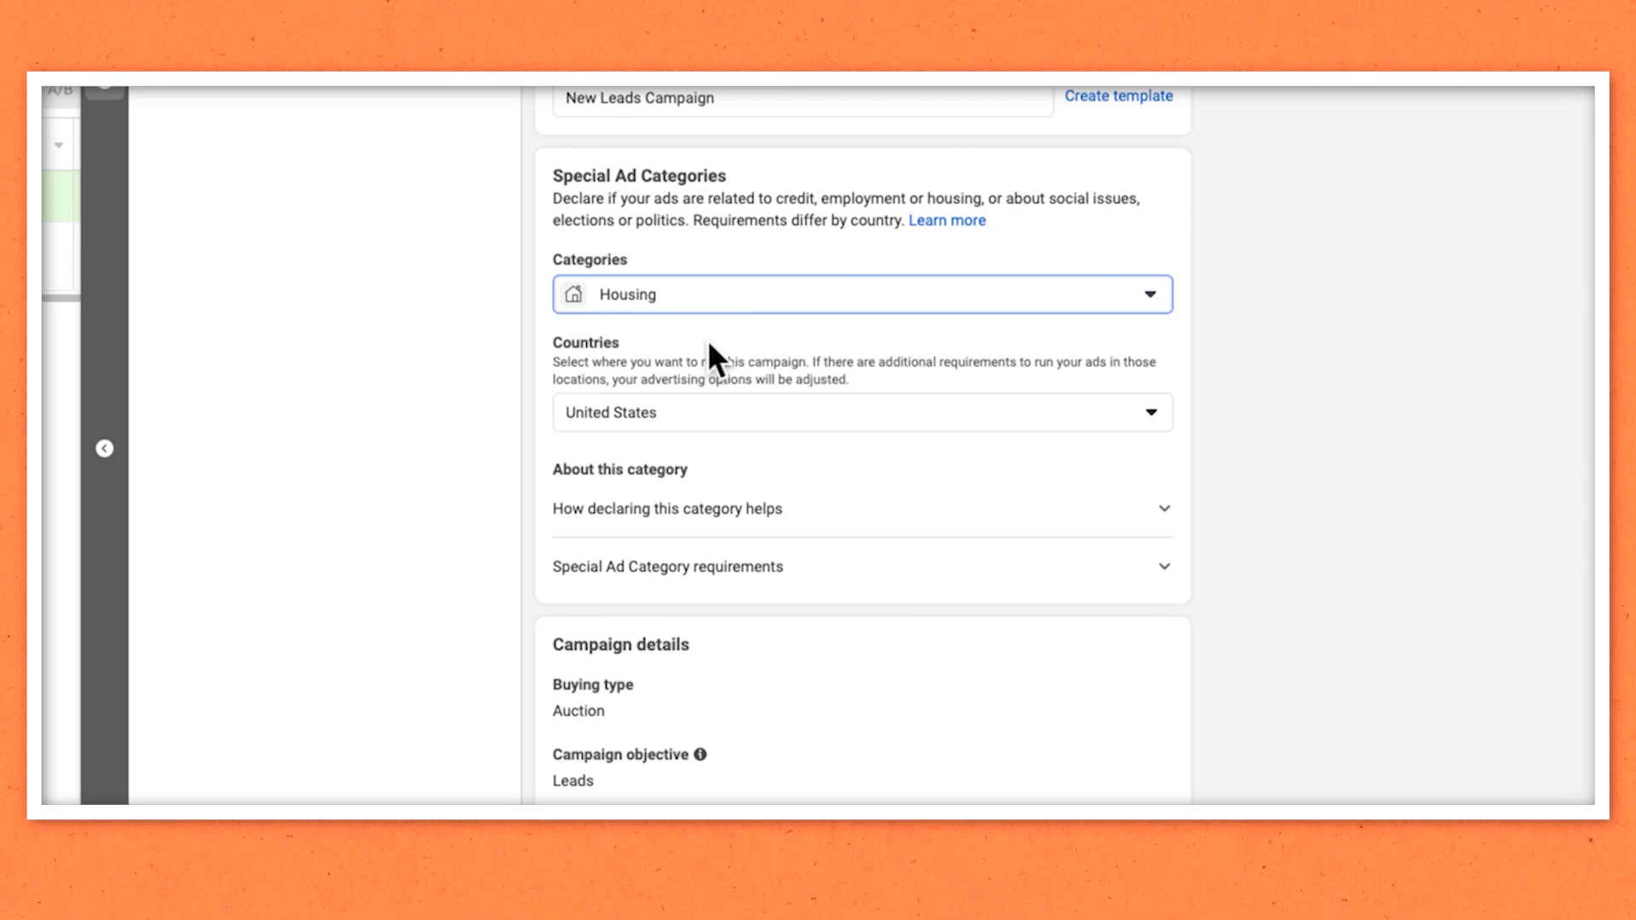
scroll(708, 339, down, 3)
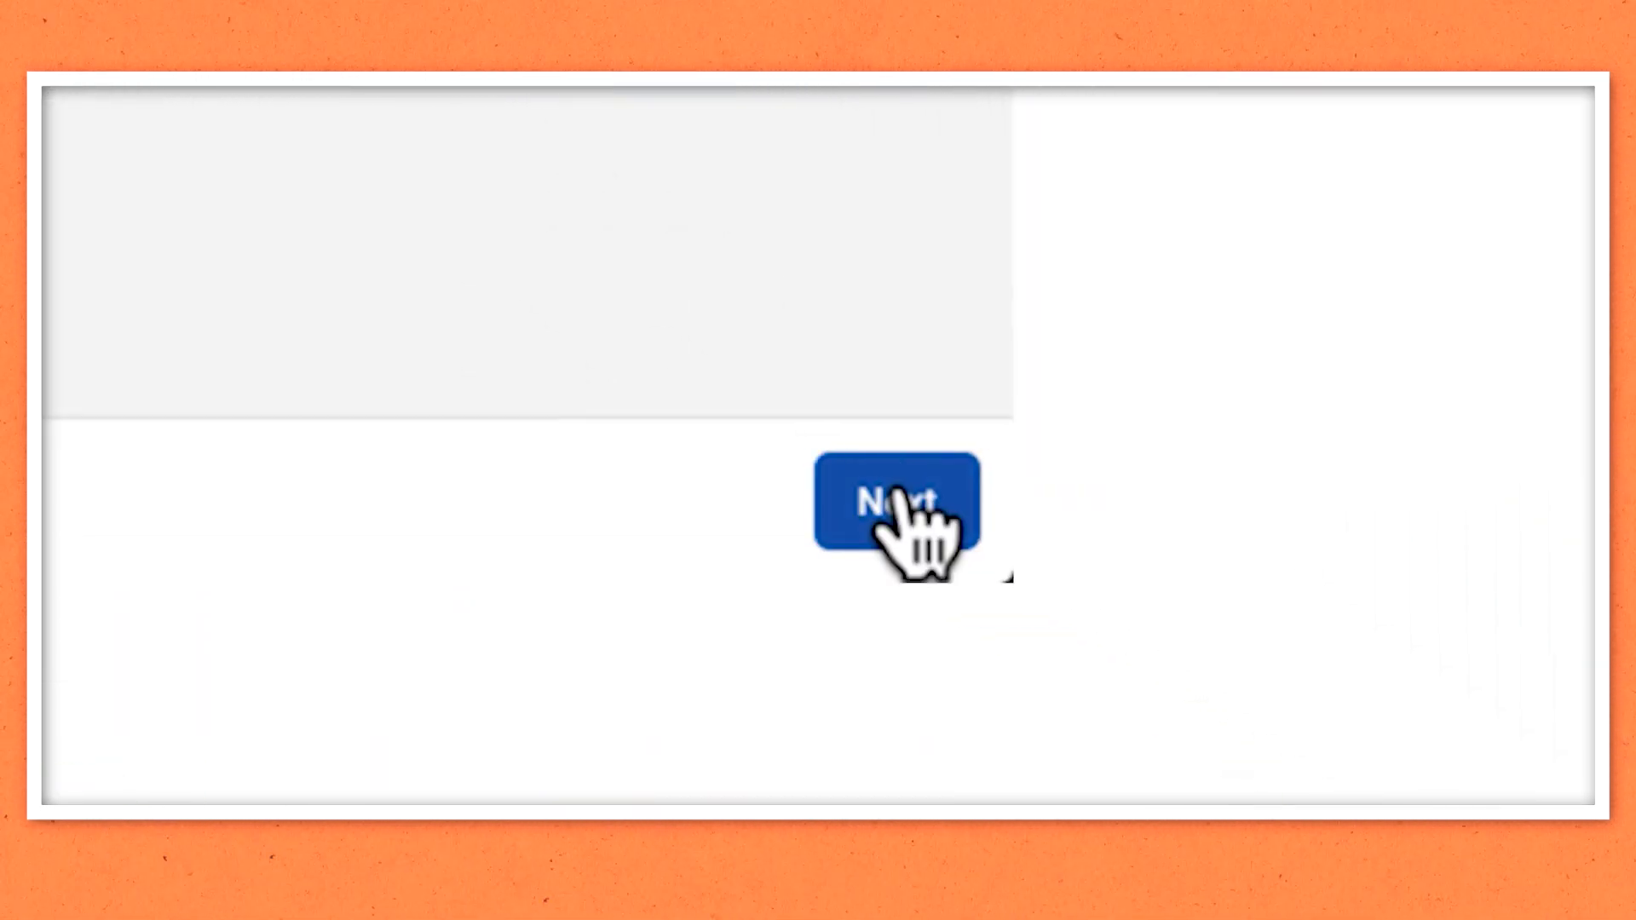
click(895, 495)
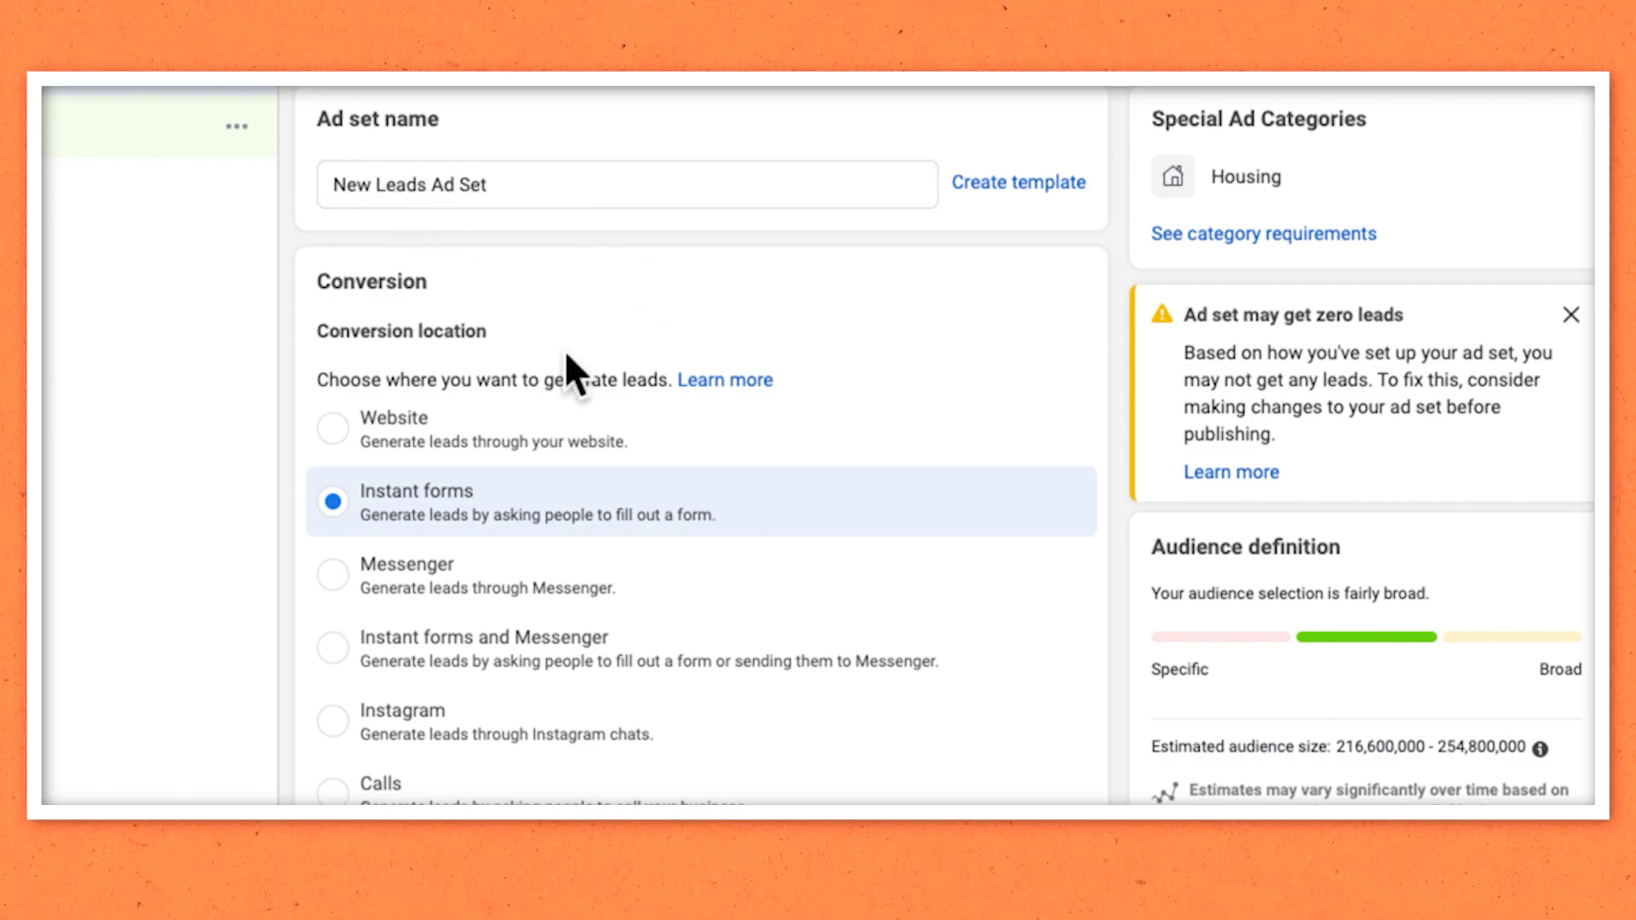
- Edit the audience's location targeting to reach only people living in this location
scroll(575, 426, down, 1)
scroll(467, 435, down, 7)
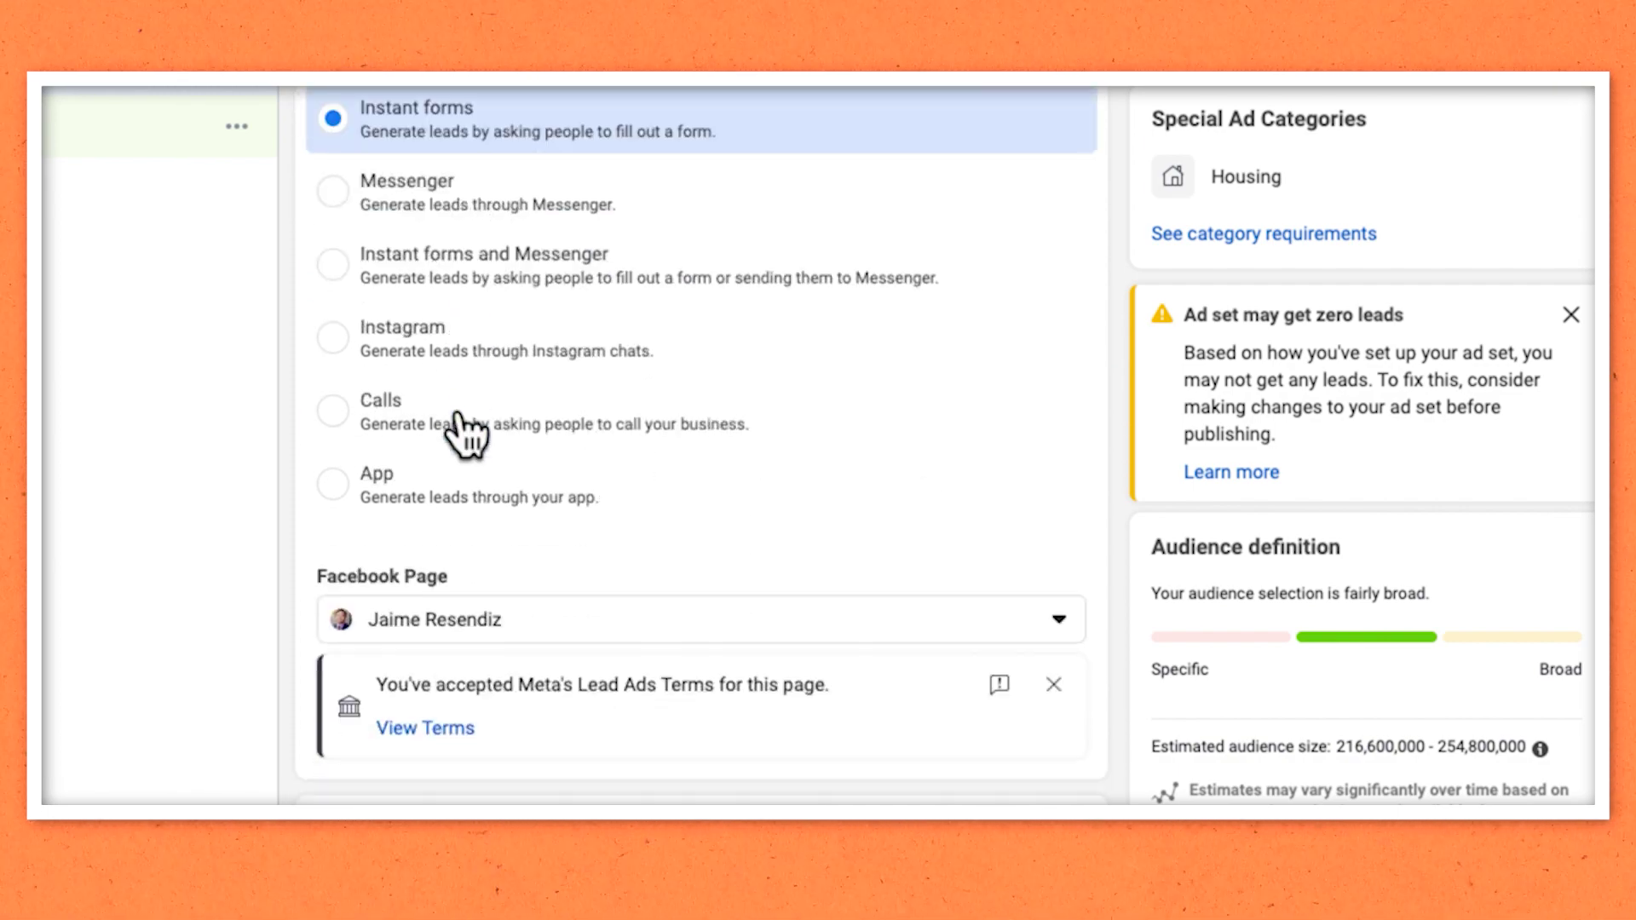
scroll(517, 452, down, 3)
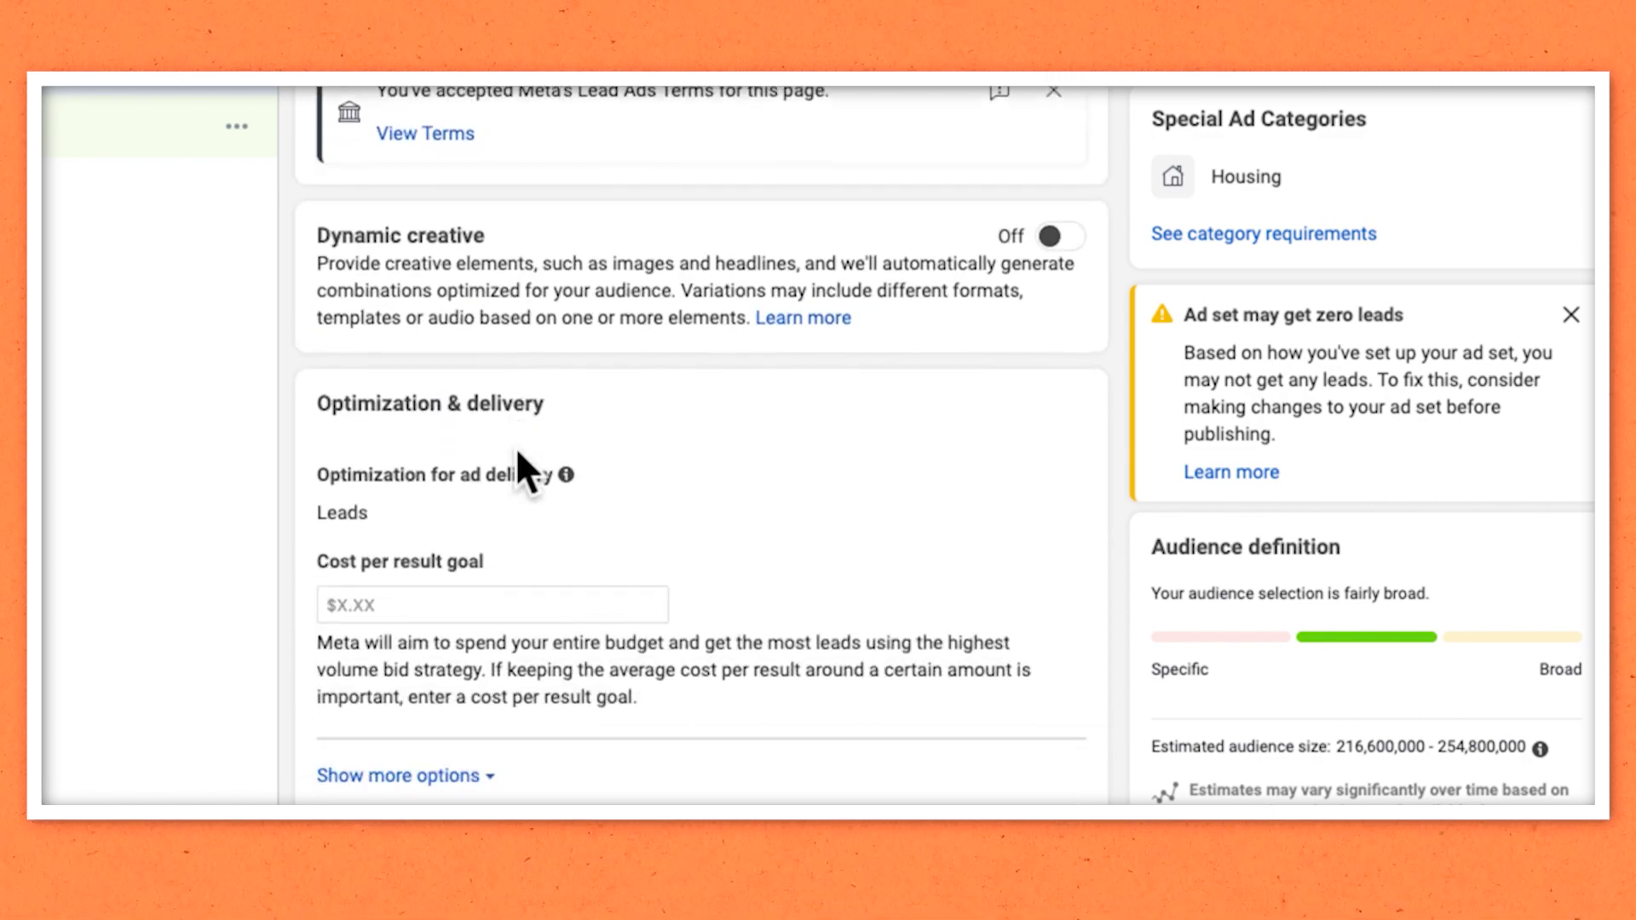
scroll(517, 456, down, 10)
scroll(499, 491, down, 7)
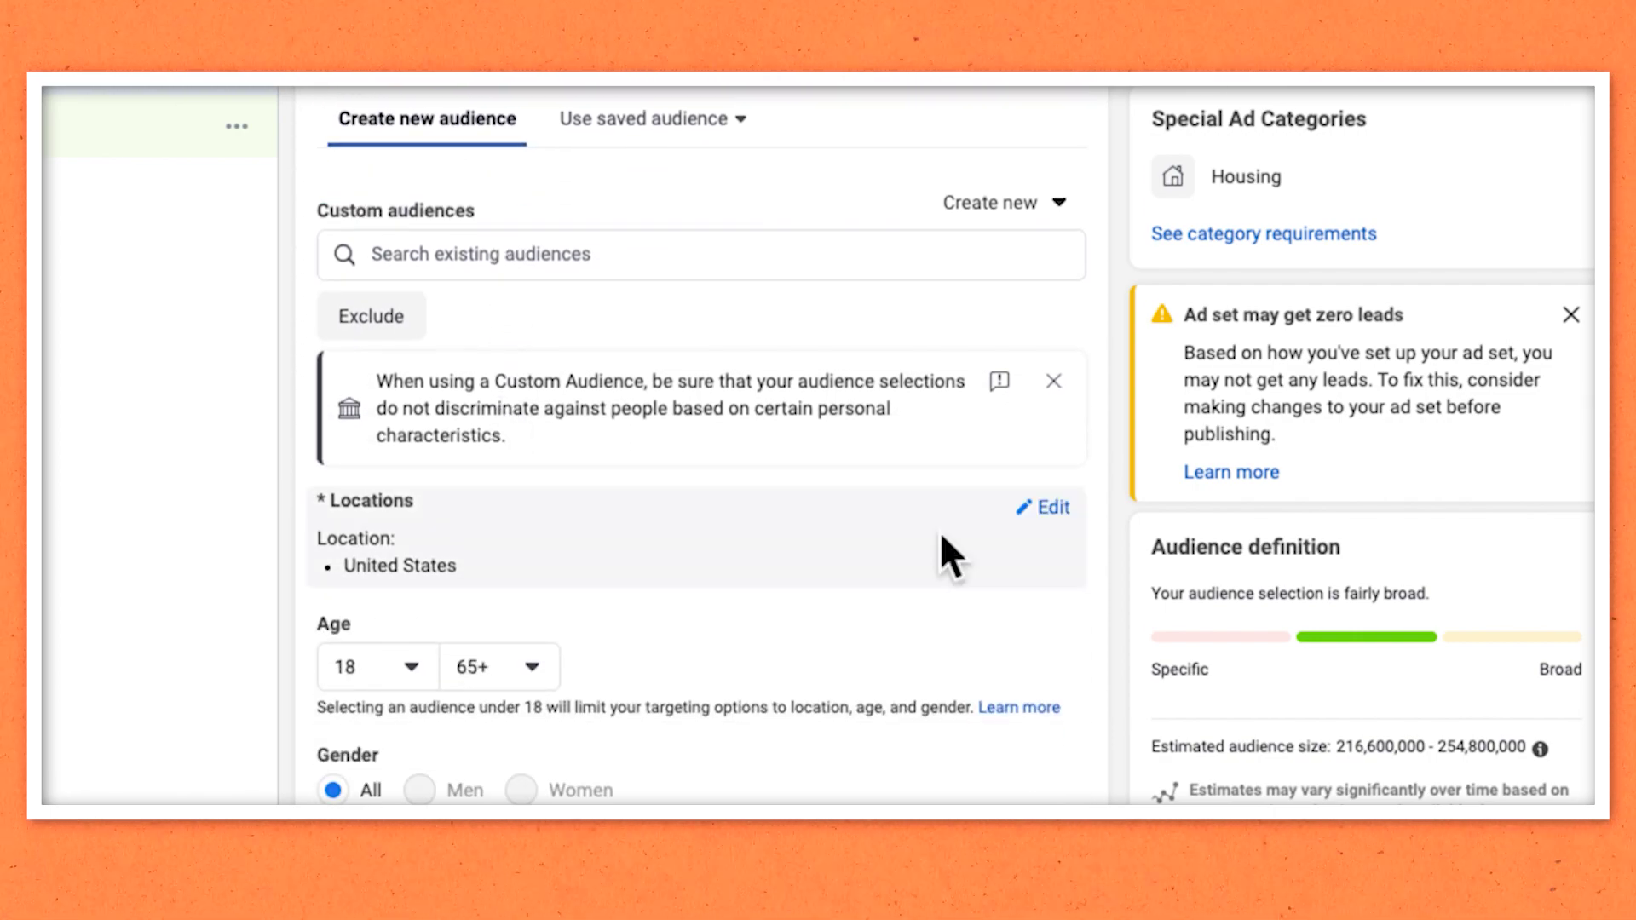
click(1053, 507)
click(583, 549)
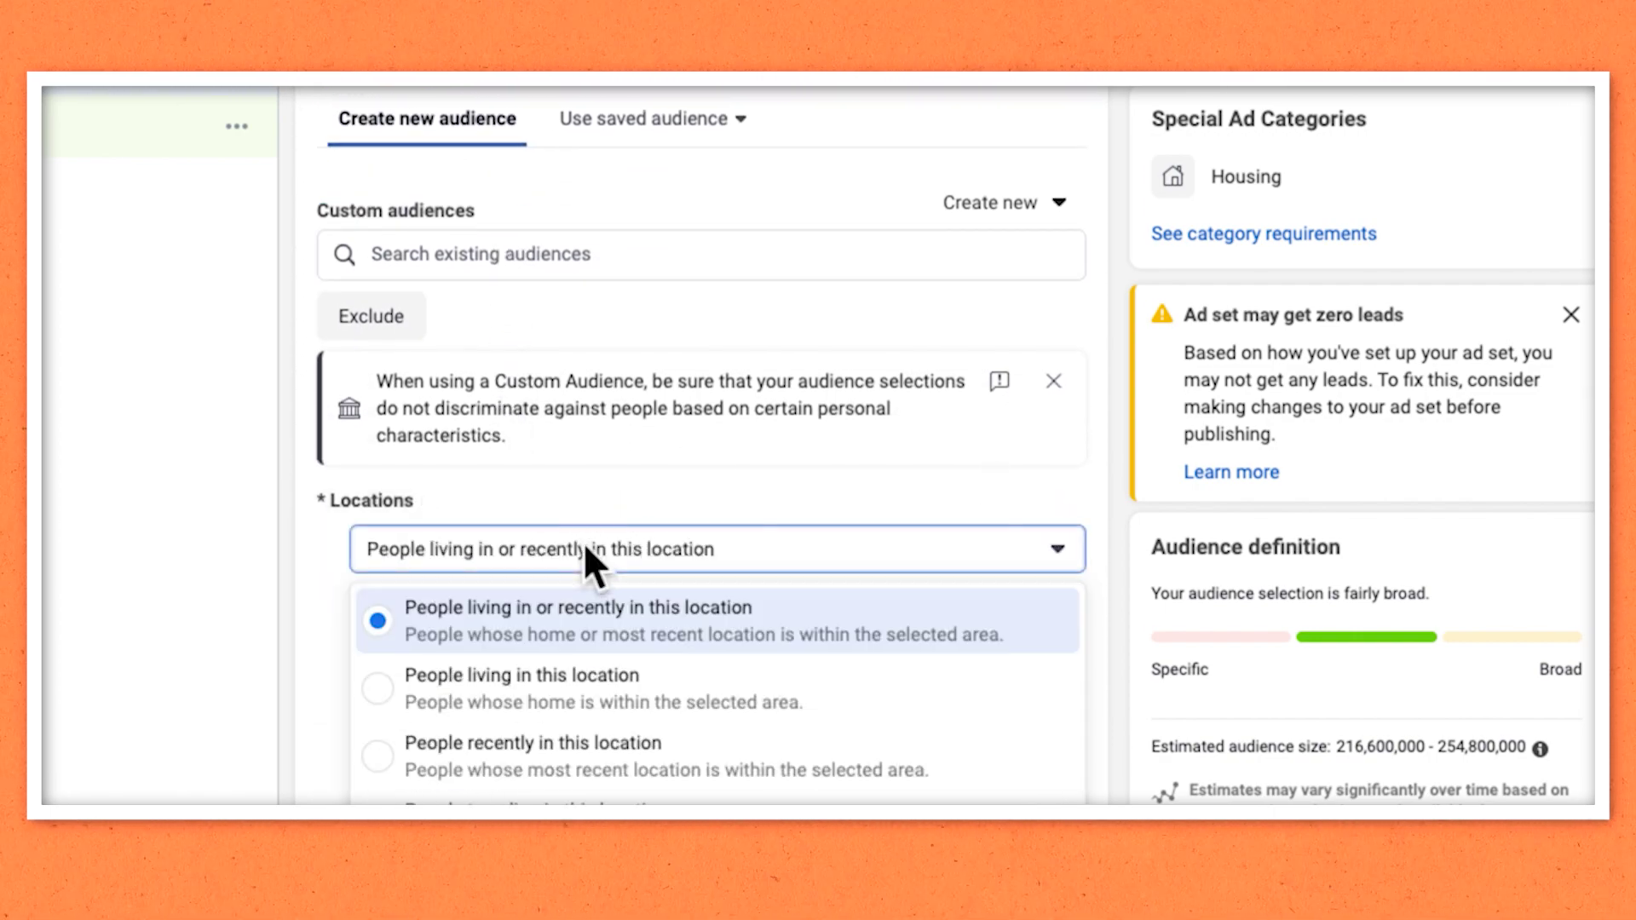
scroll(485, 682, down, 1)
click(493, 673)
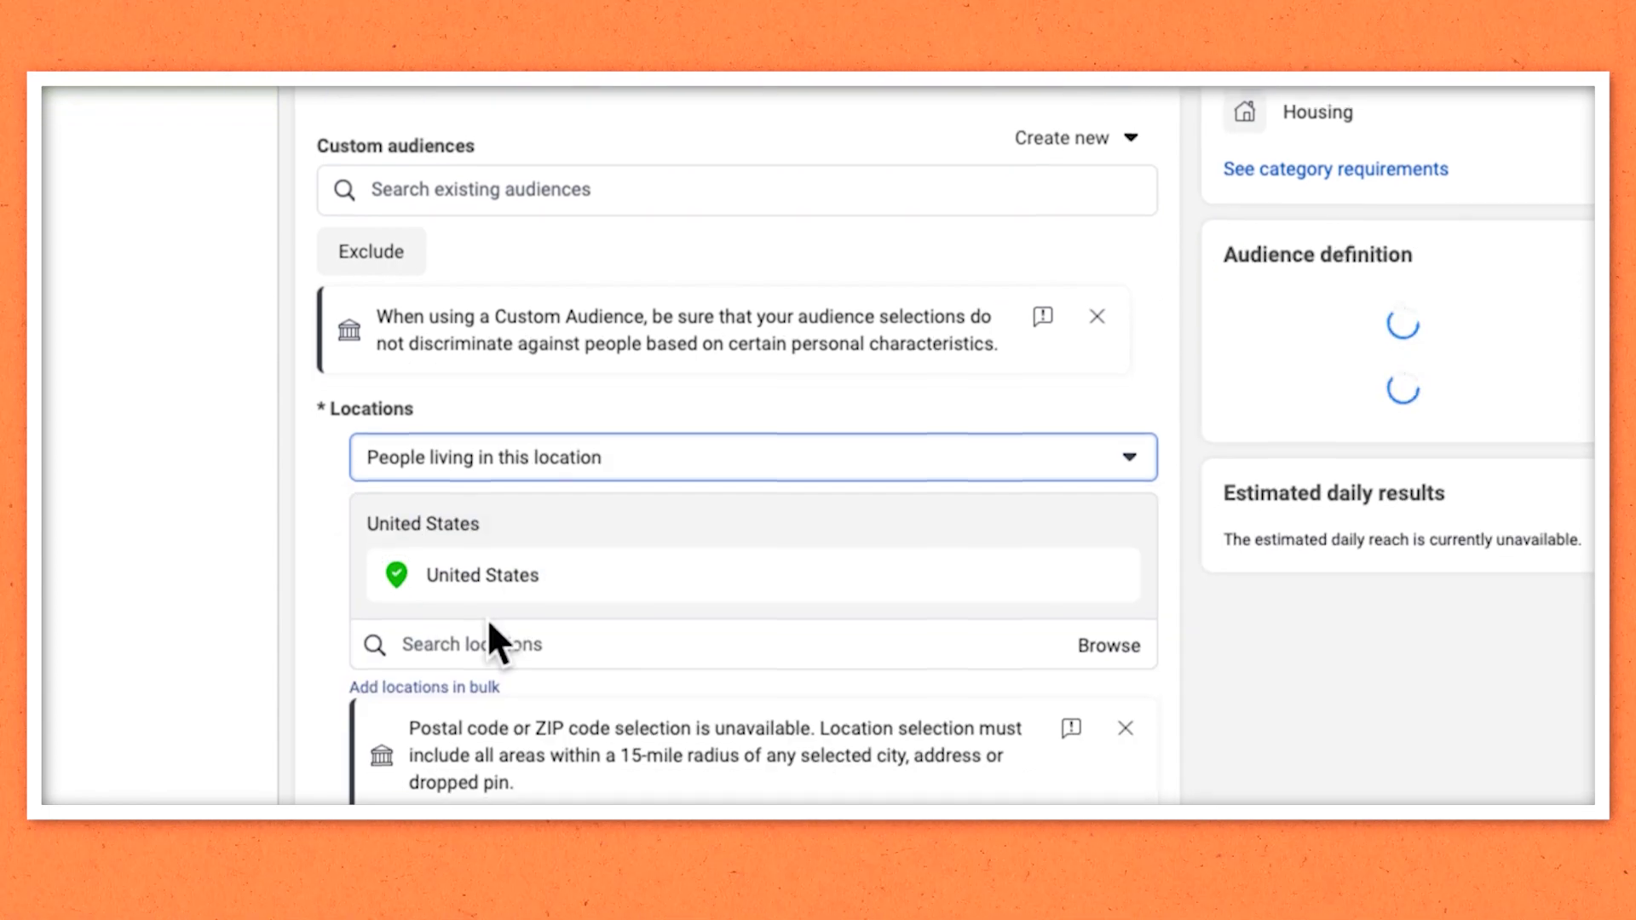
- Set the audience location to Dallas, Texas, and check the radius setting for the city
scroll(512, 596, down, 3)
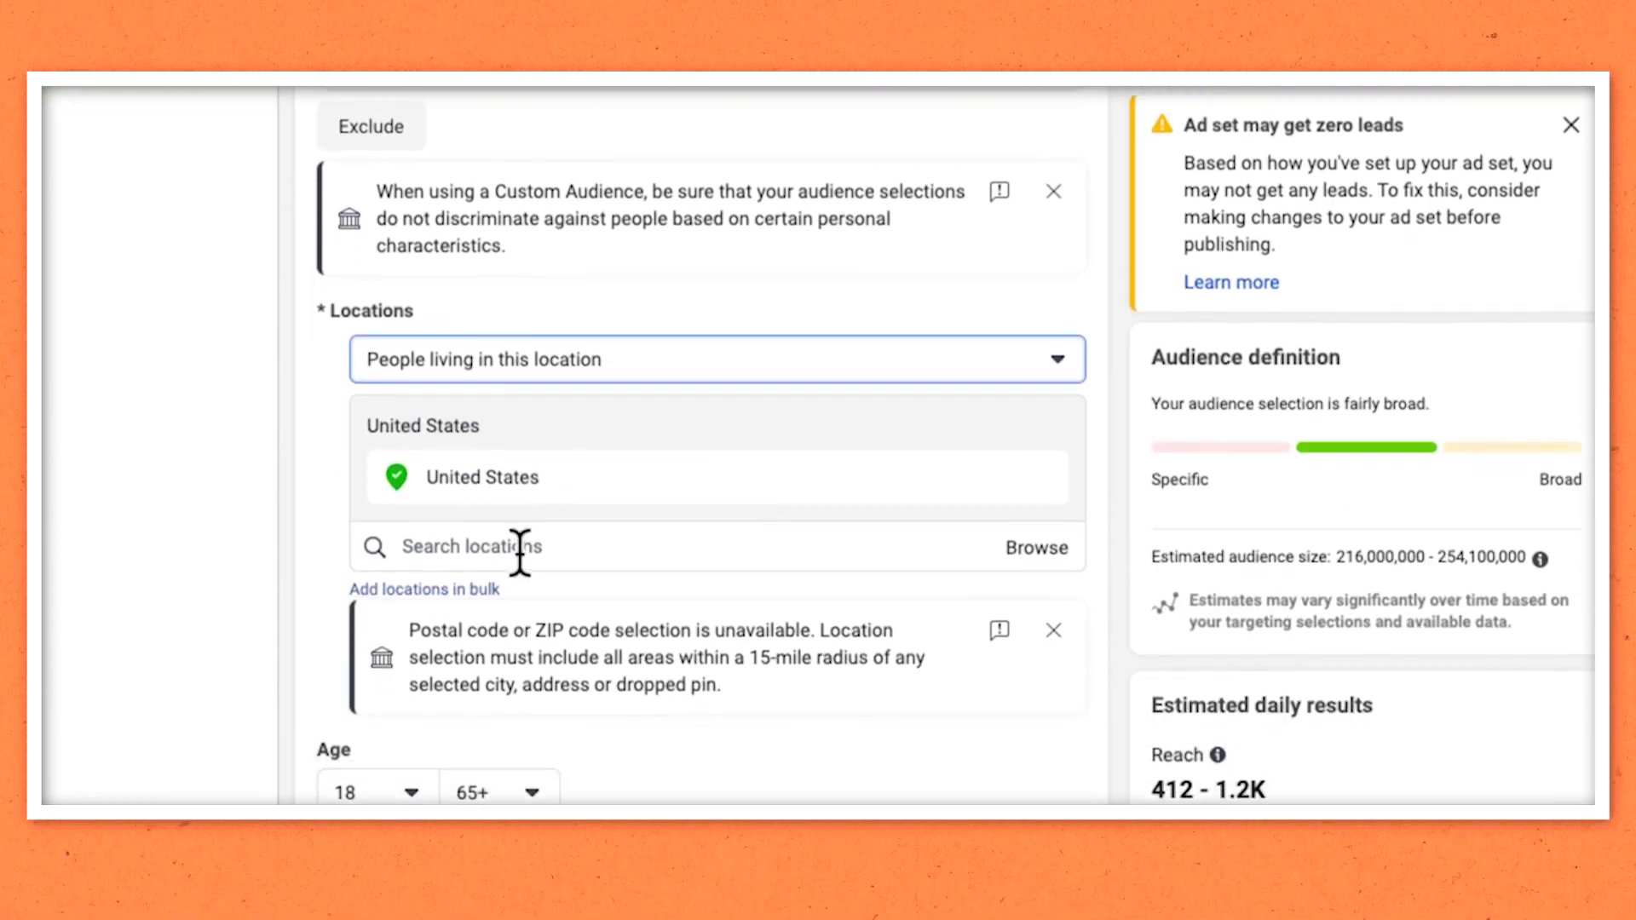
click(515, 411)
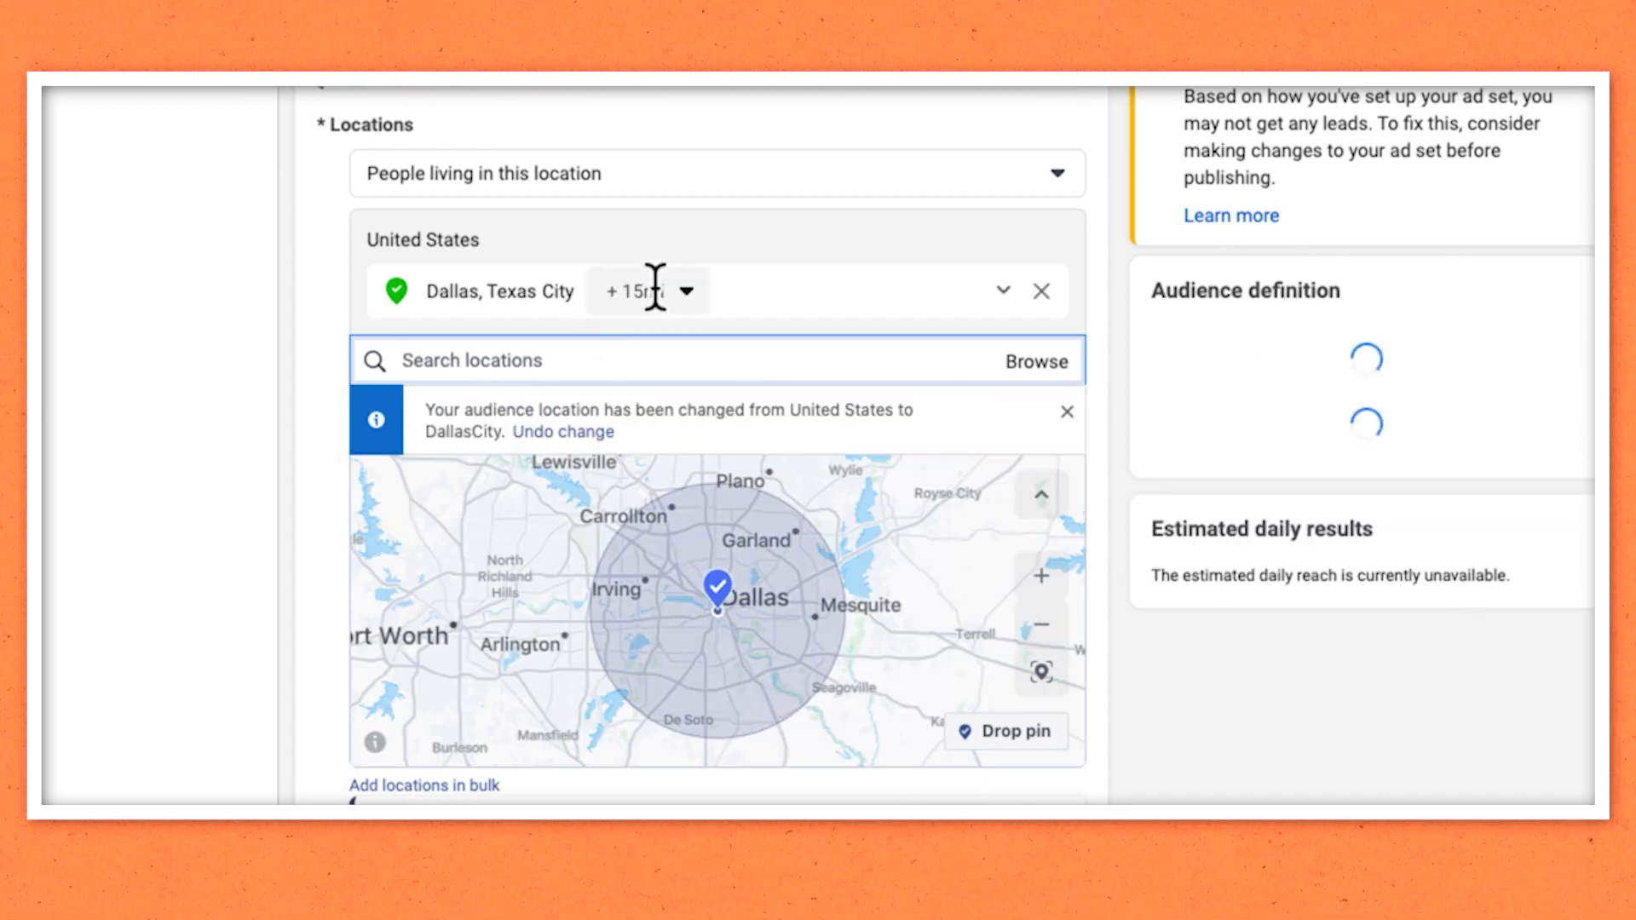
click(687, 291)
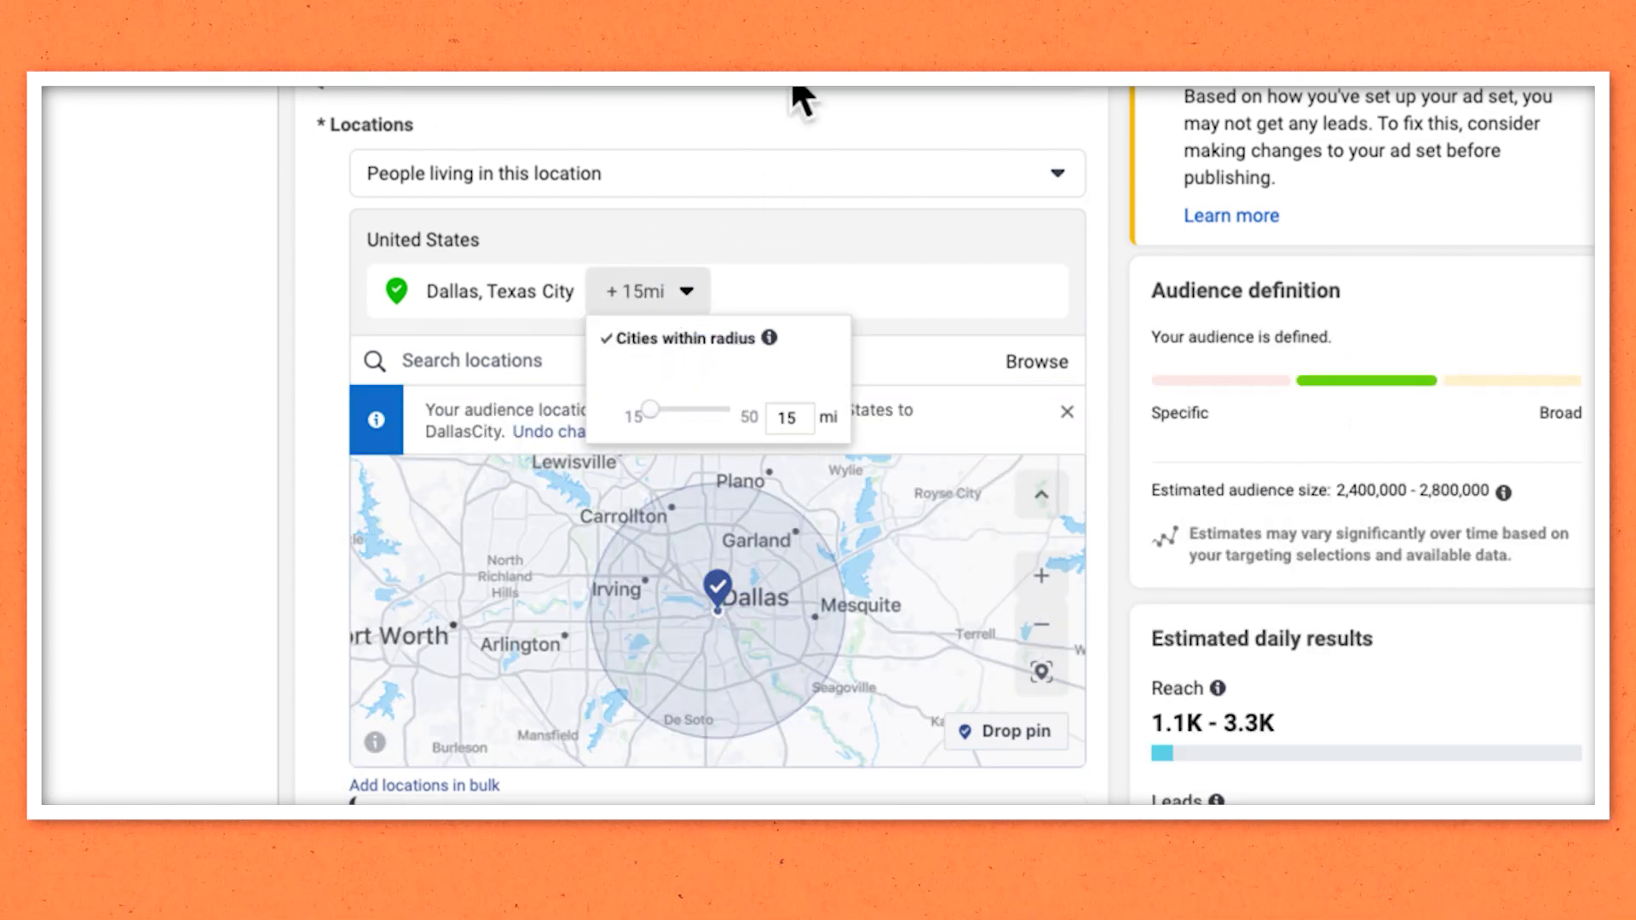
click(781, 102)
- Review the ad set's location map, age, gender, detailed targeting, language and placement settings
scroll(781, 100, down, 2)
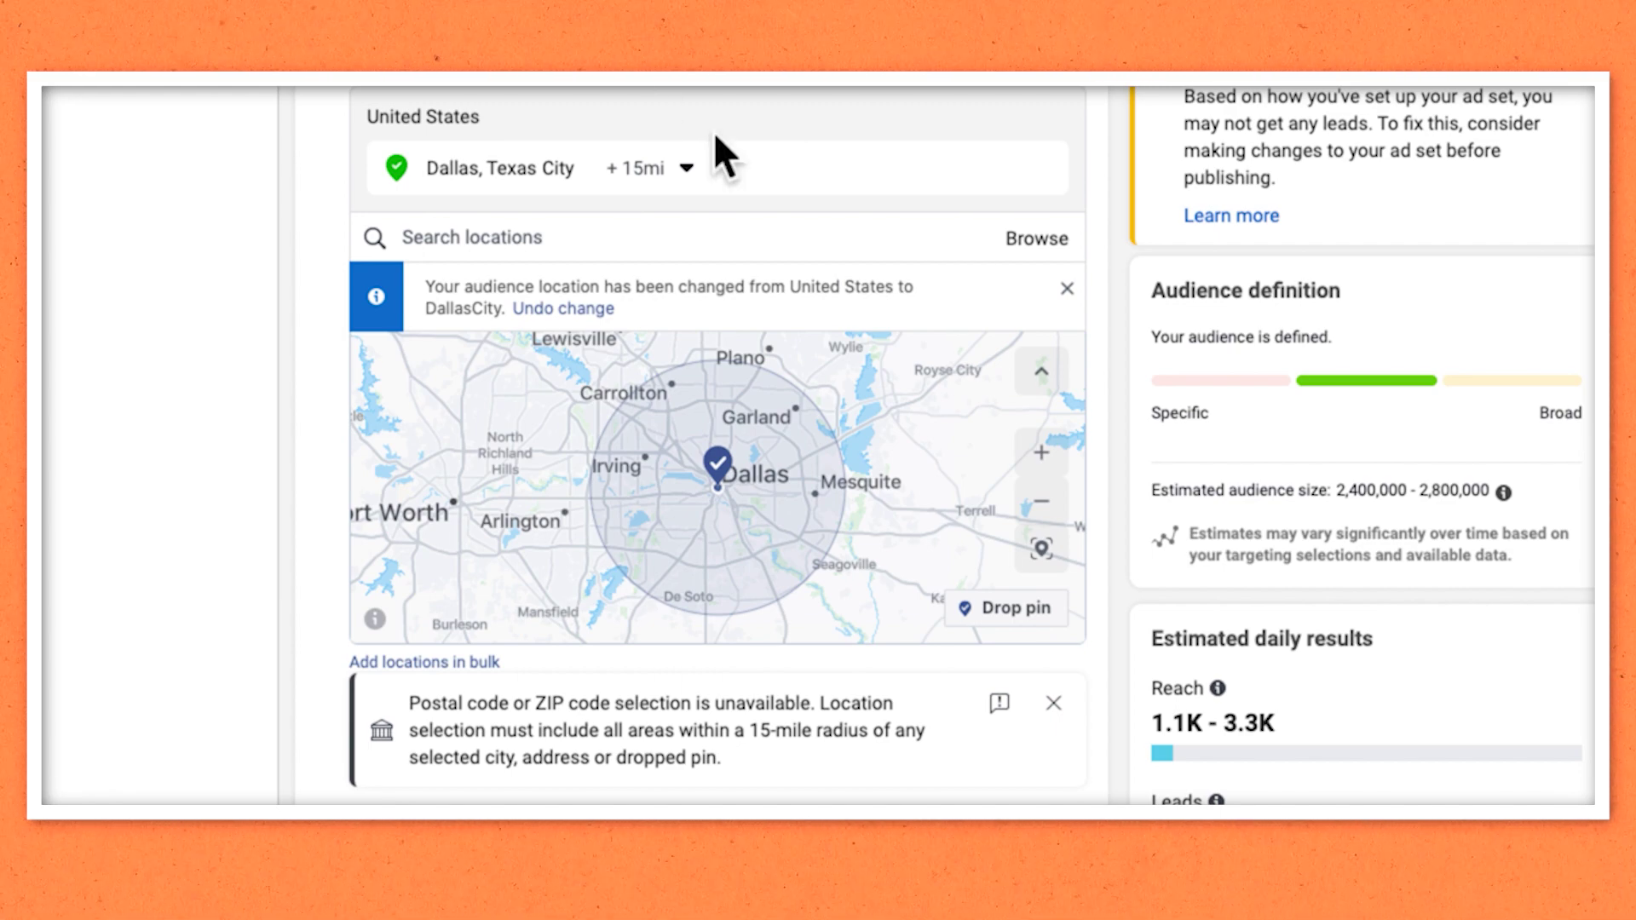
scroll(713, 132, down, 2)
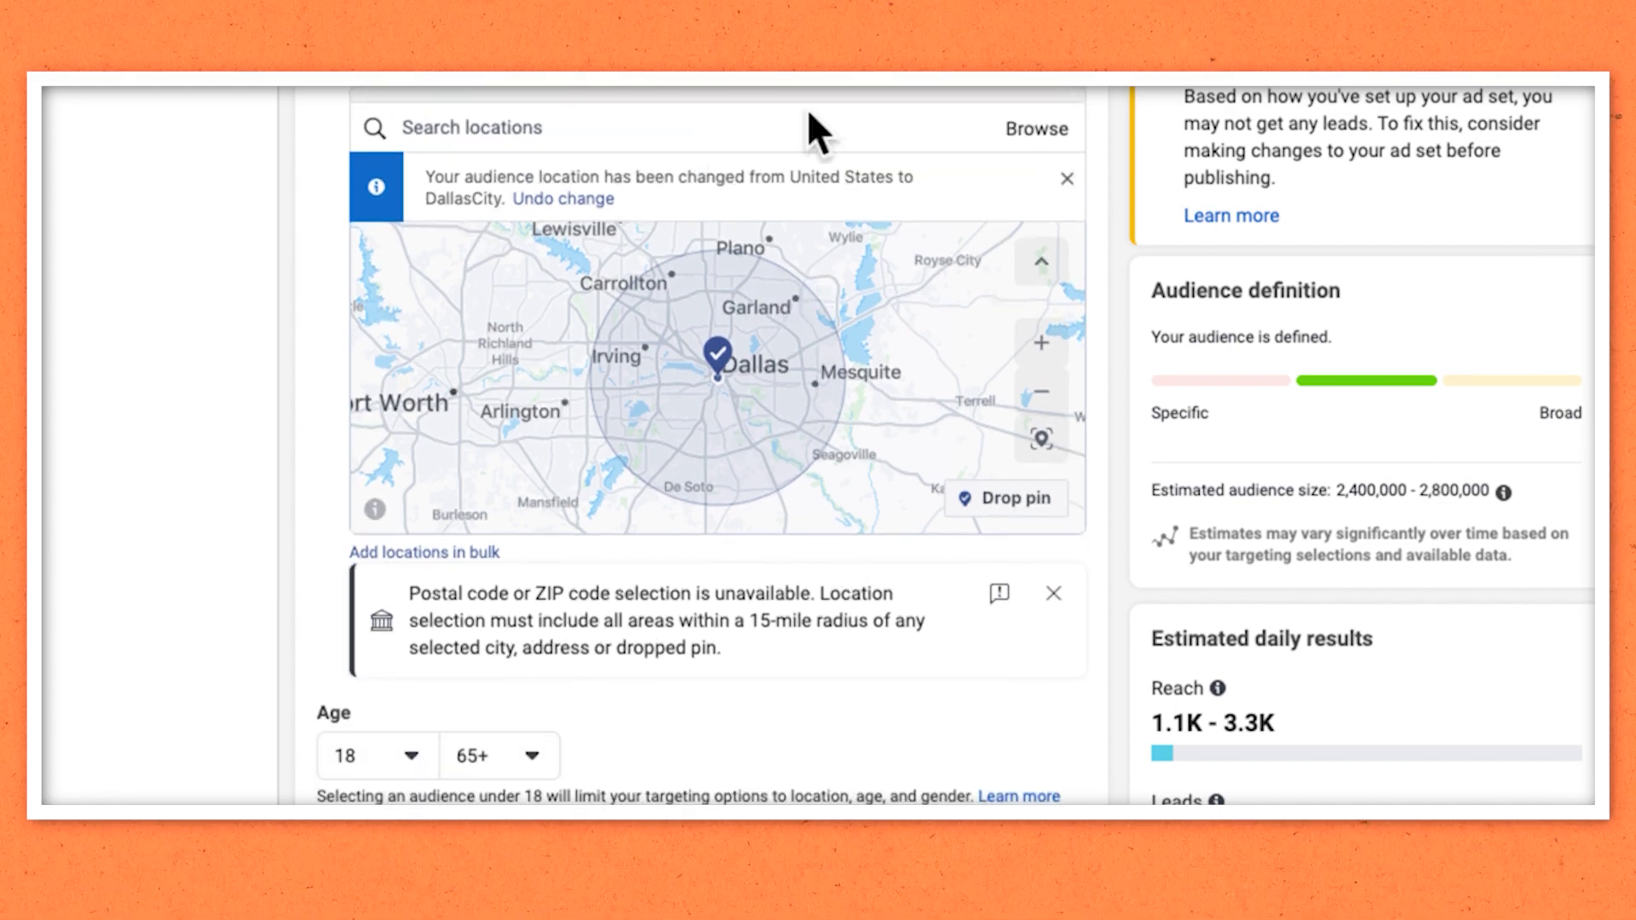
scroll(847, 717, down, 8)
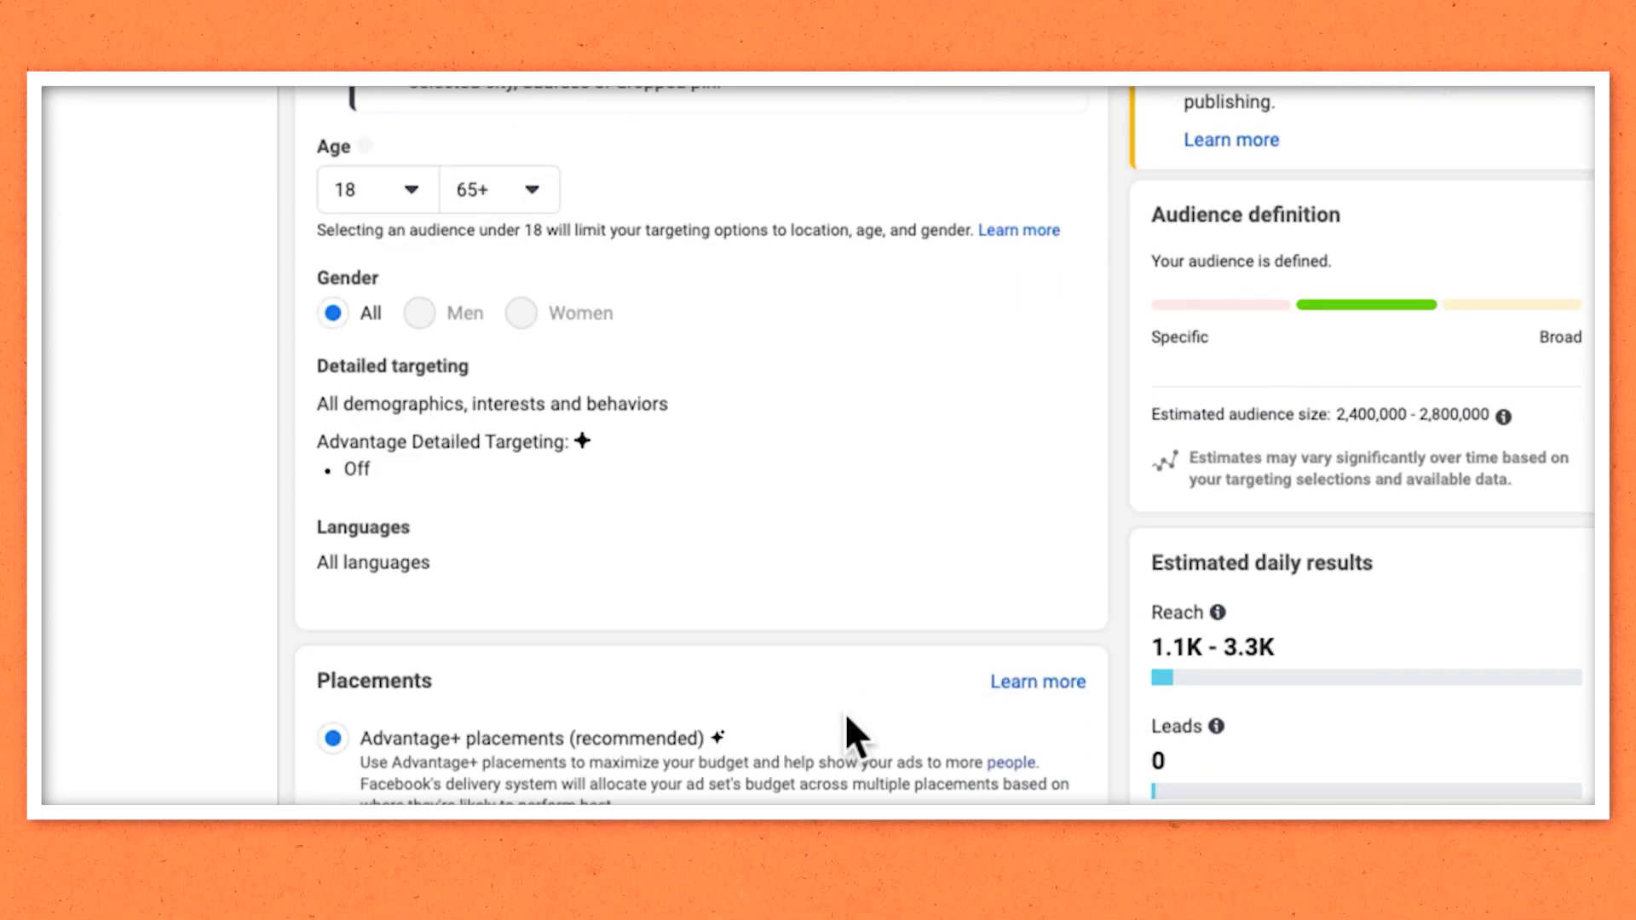
scroll(721, 504, down, 2)
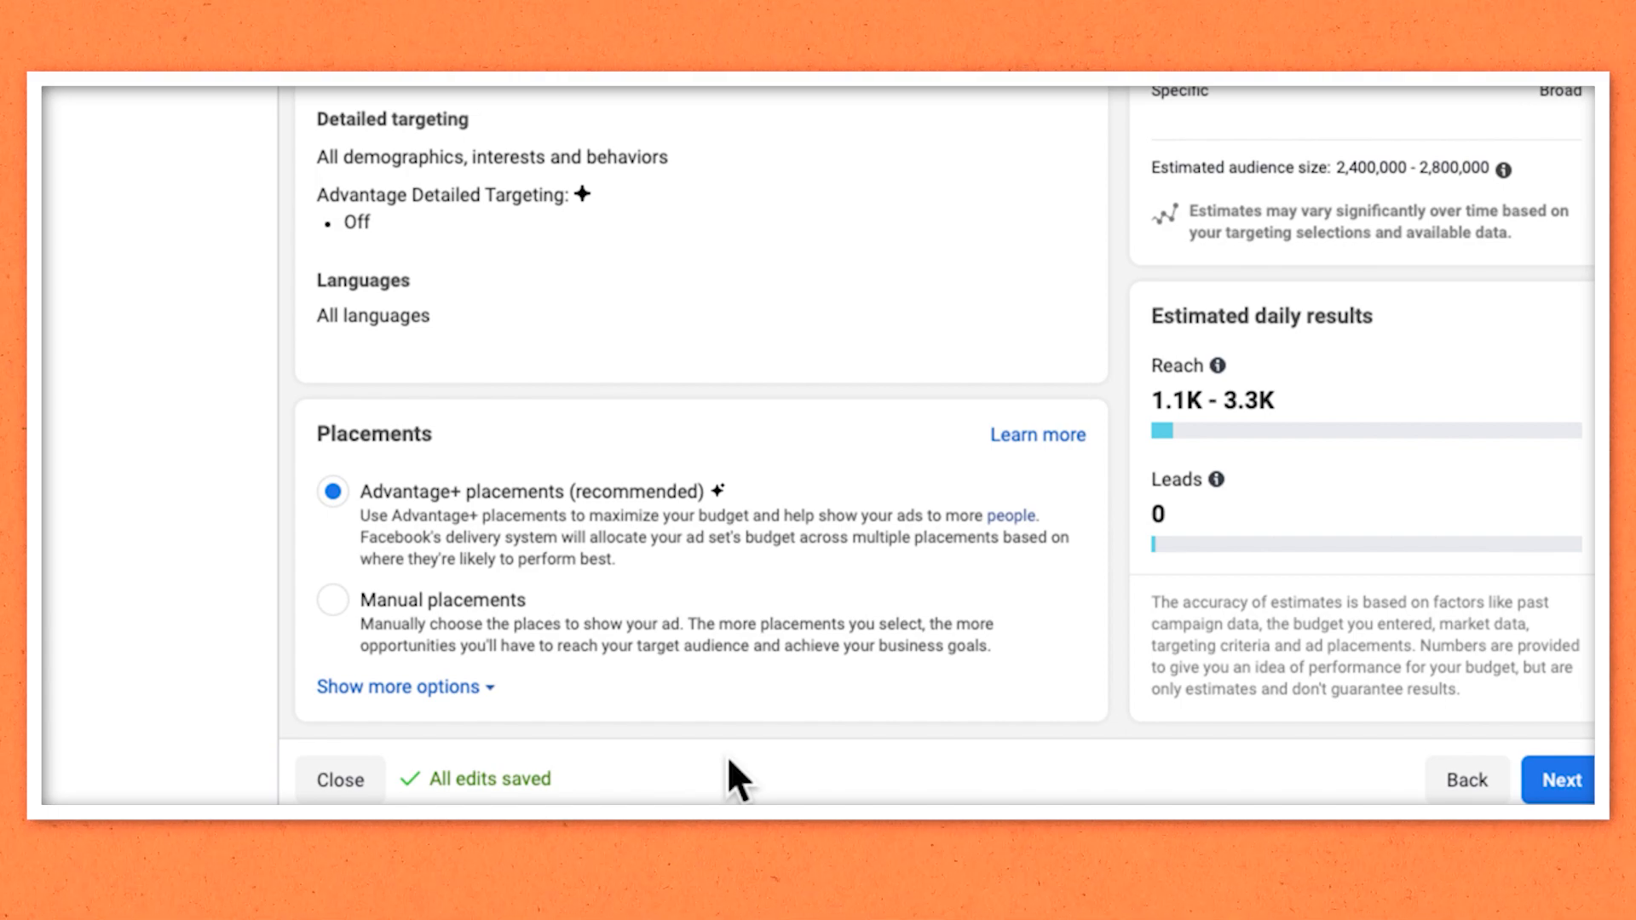
scroll(673, 664, up, 2)
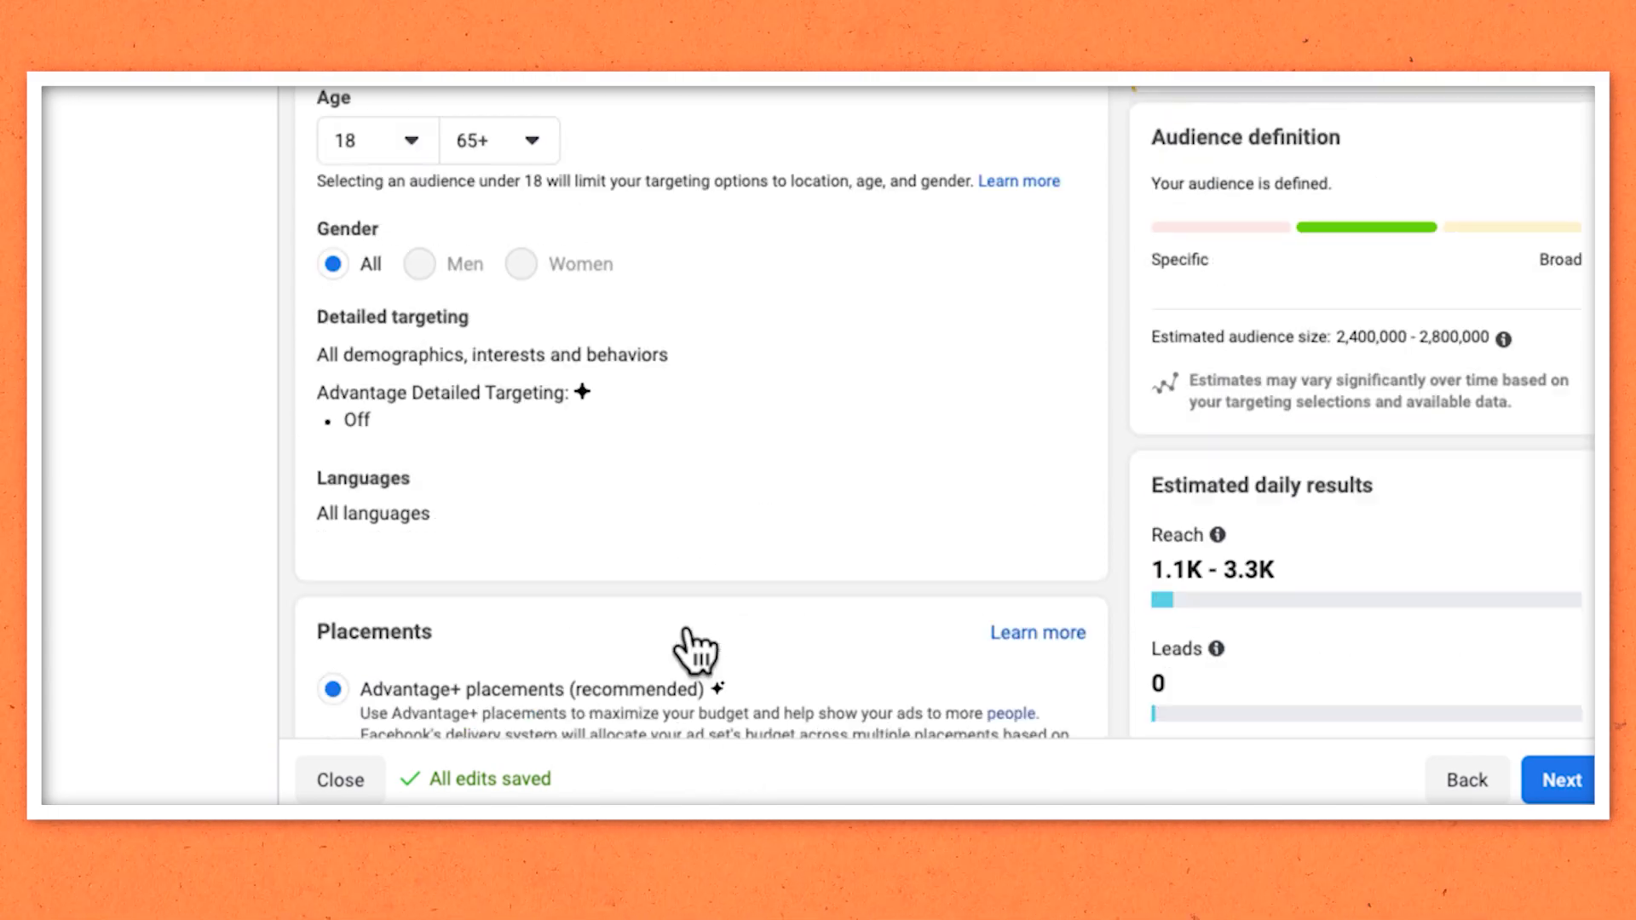
scroll(695, 652, up, 2)
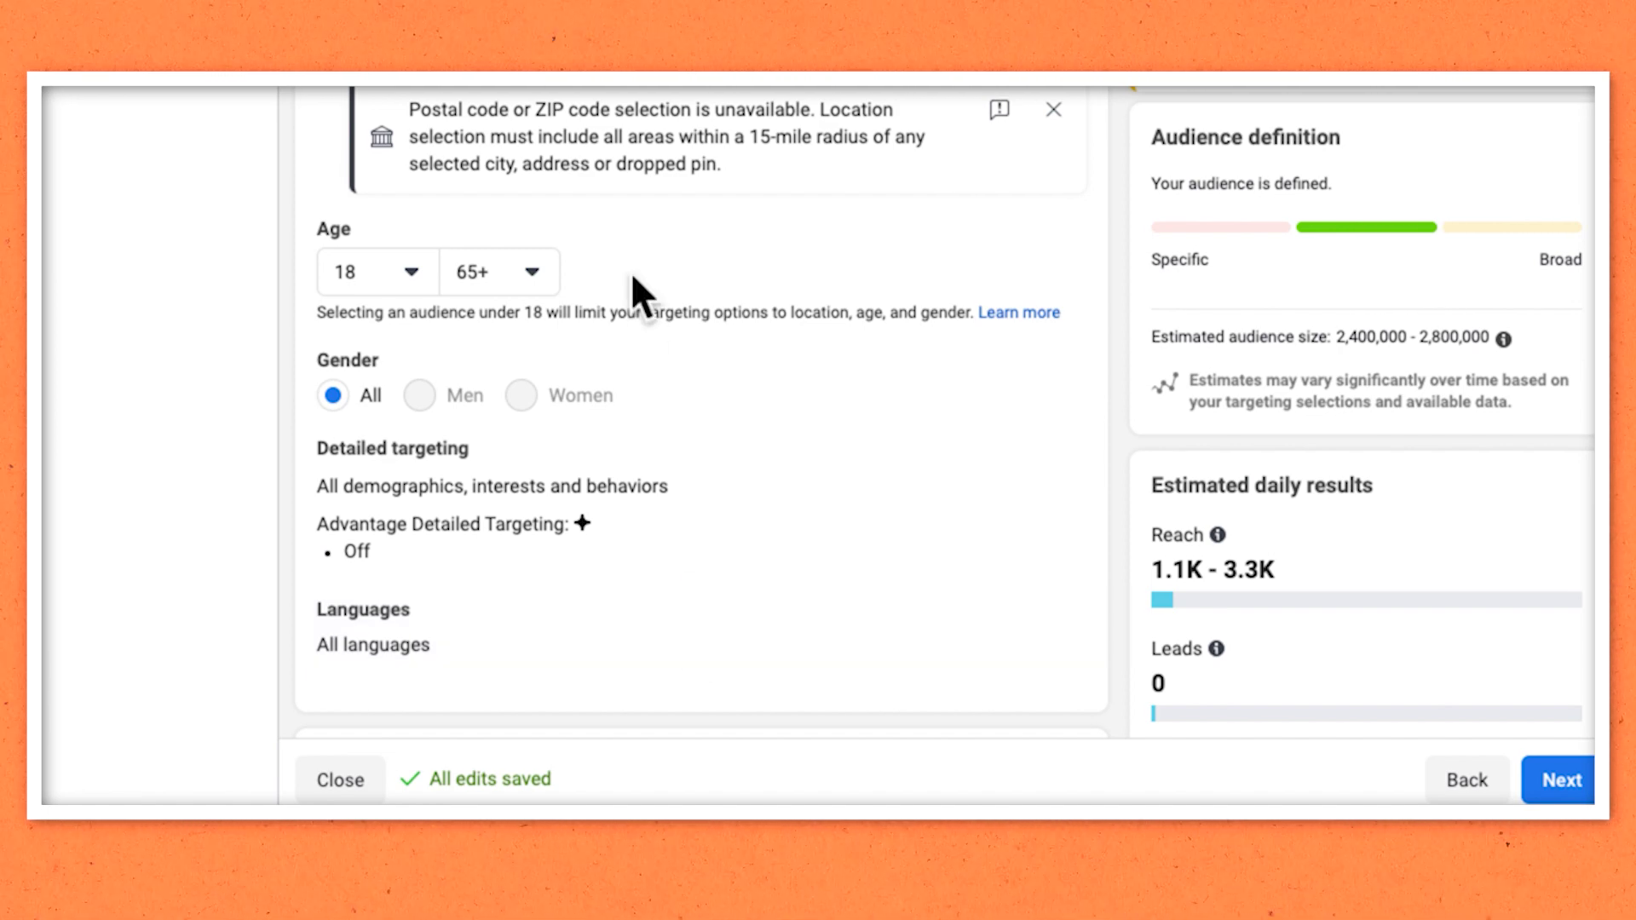
scroll(631, 292, down, 1)
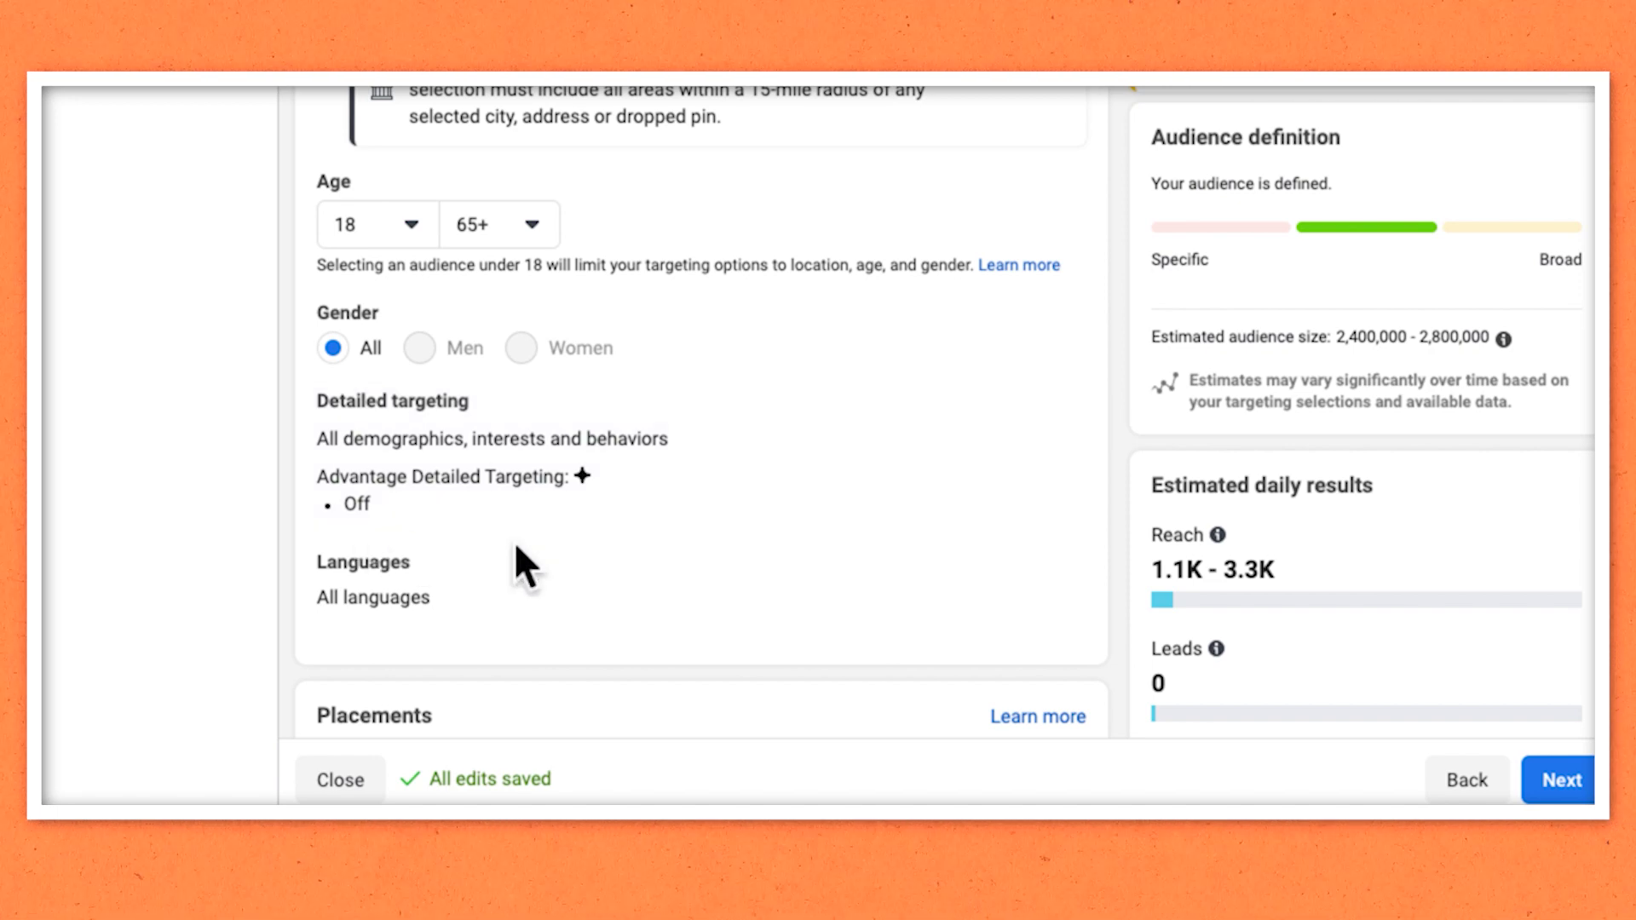
- Add the real estate interests Zillow, Trulia and First-time buyer to the detailed targeting
click(1049, 407)
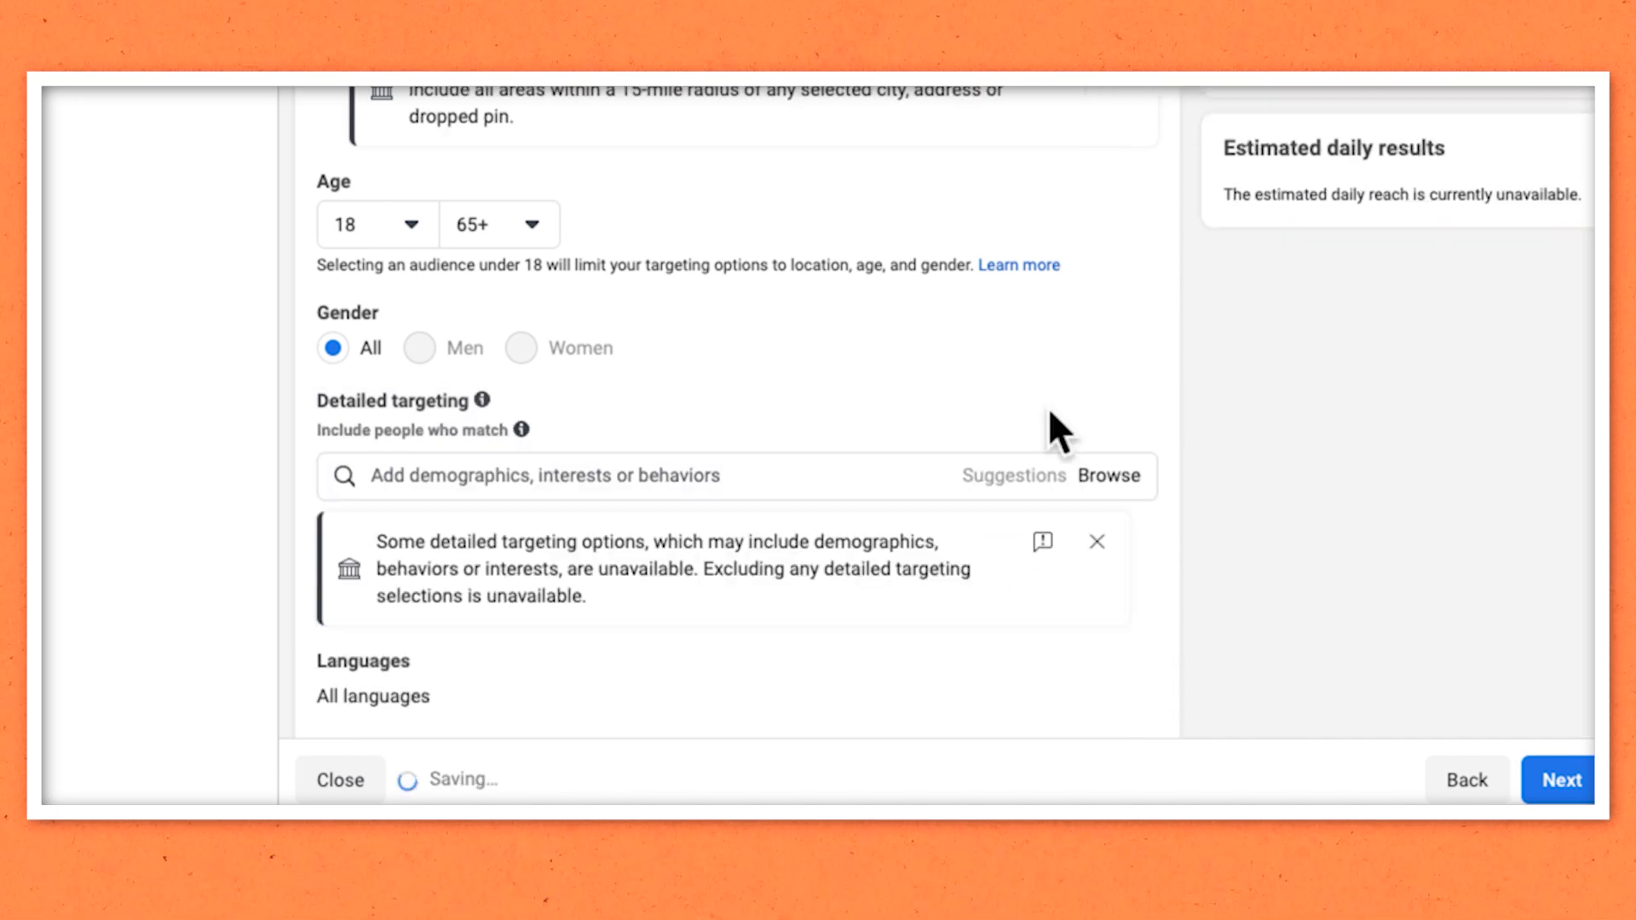
scroll(1051, 422, down, 2)
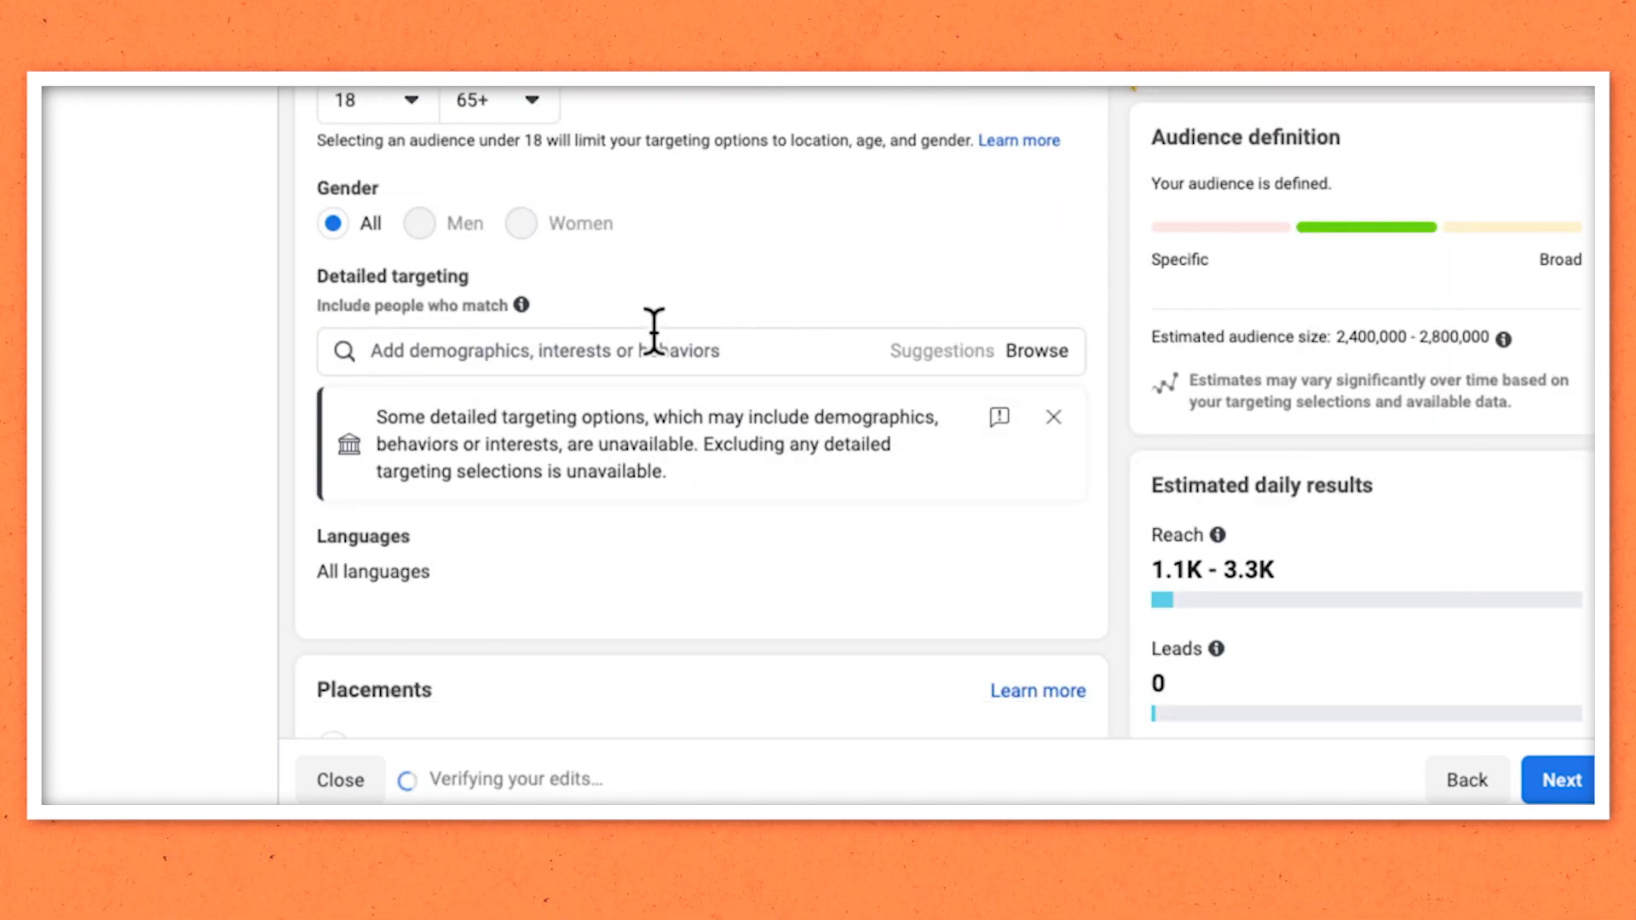
click(602, 351)
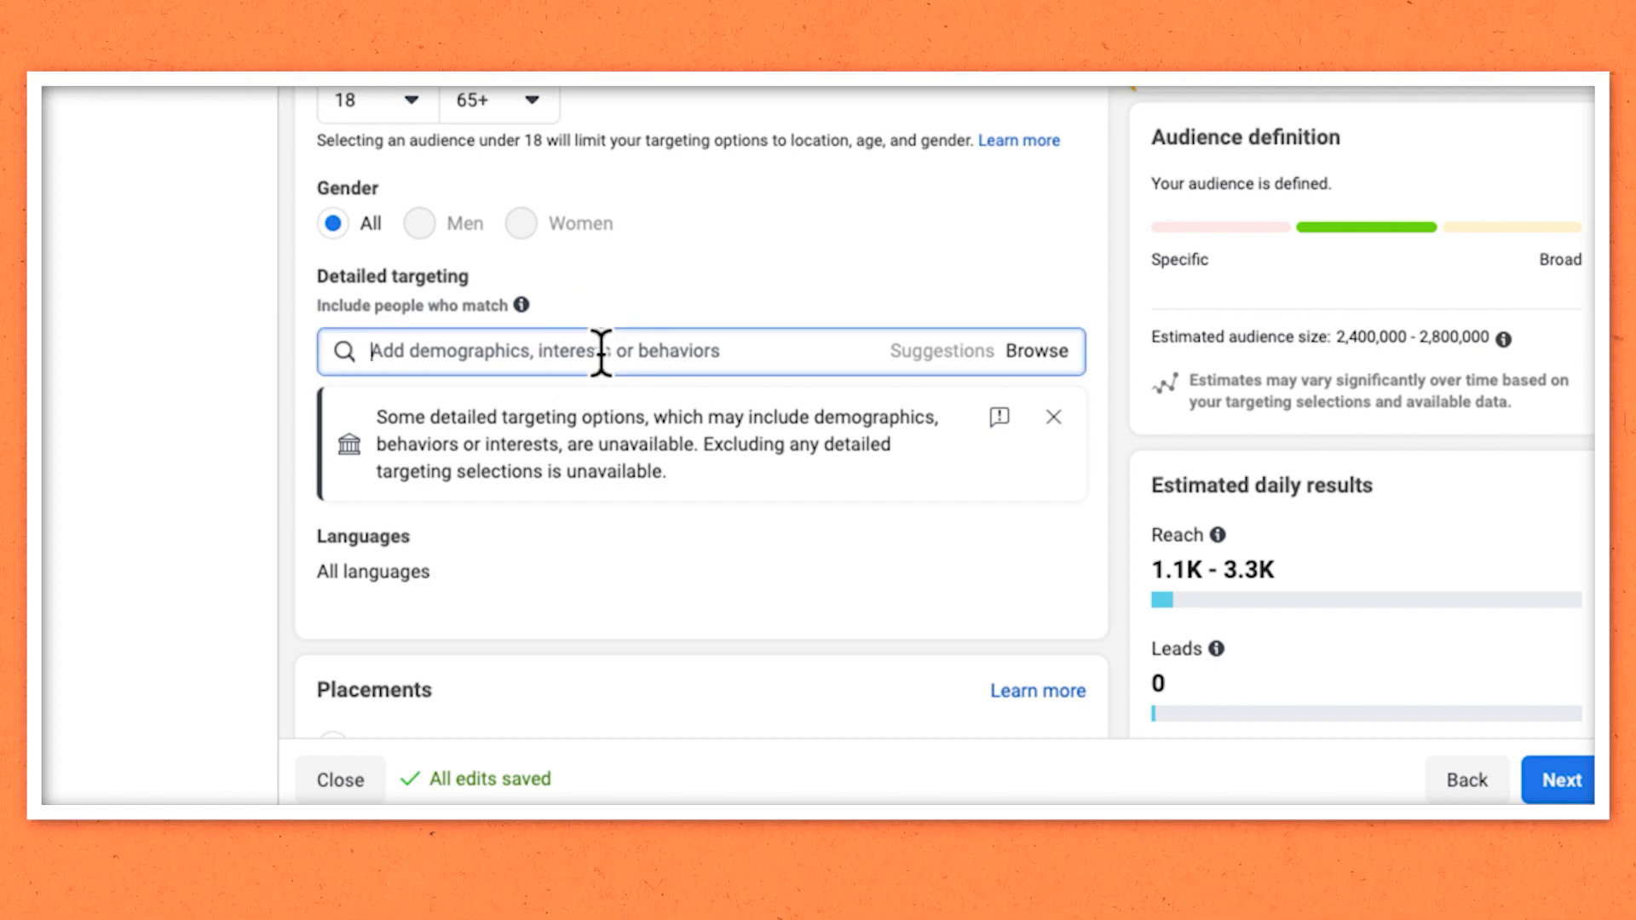
text(zillow)
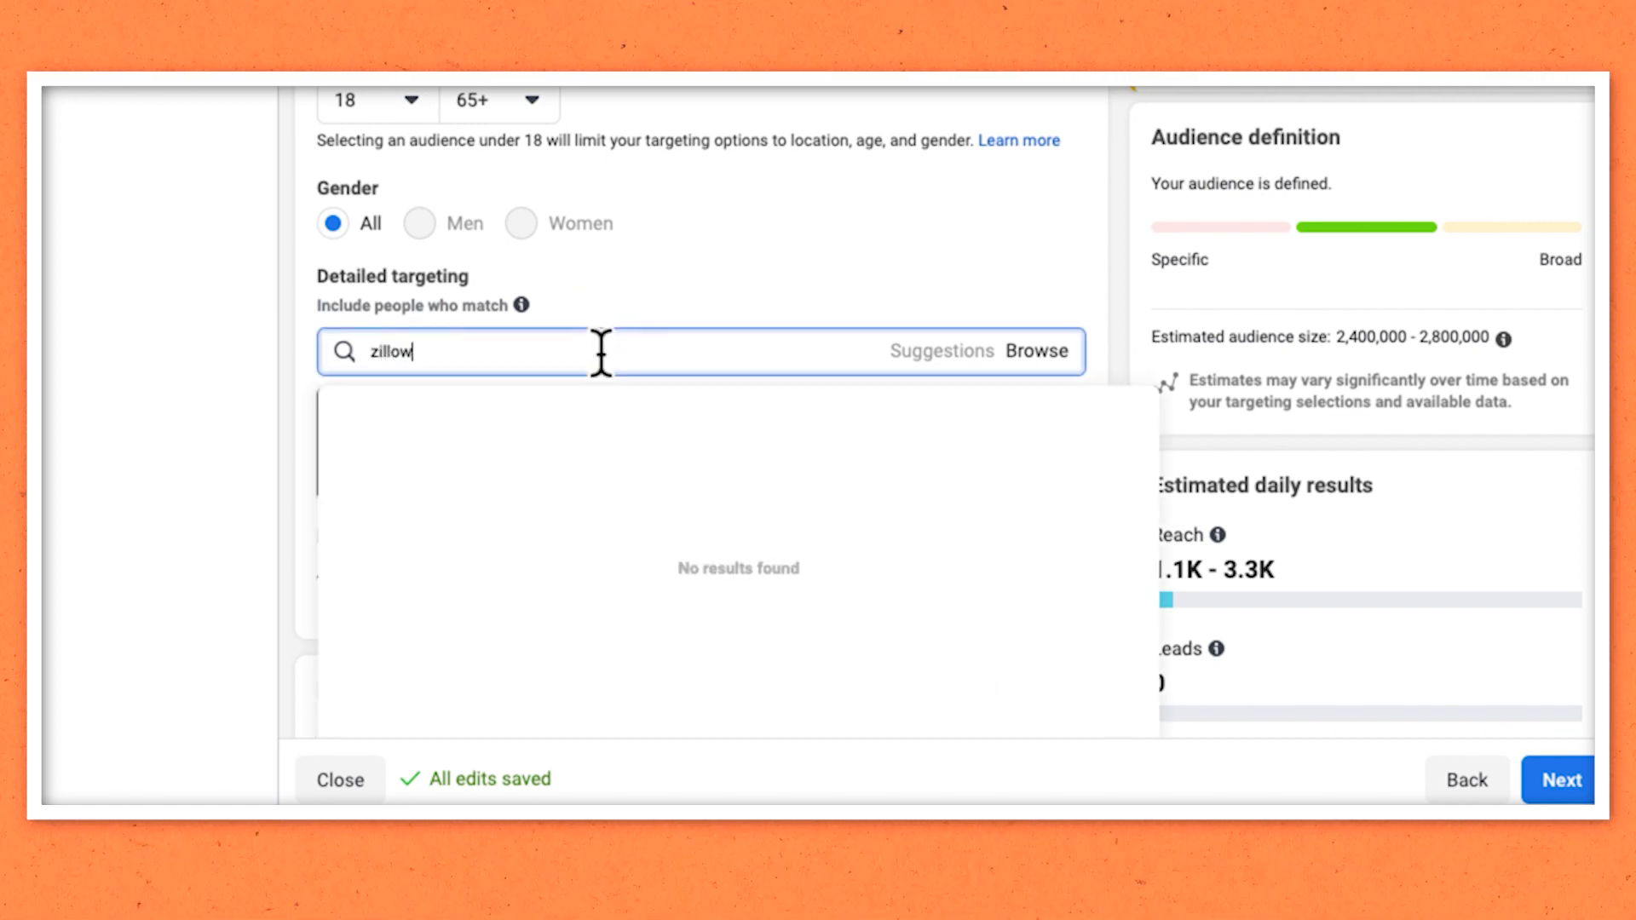
click(449, 407)
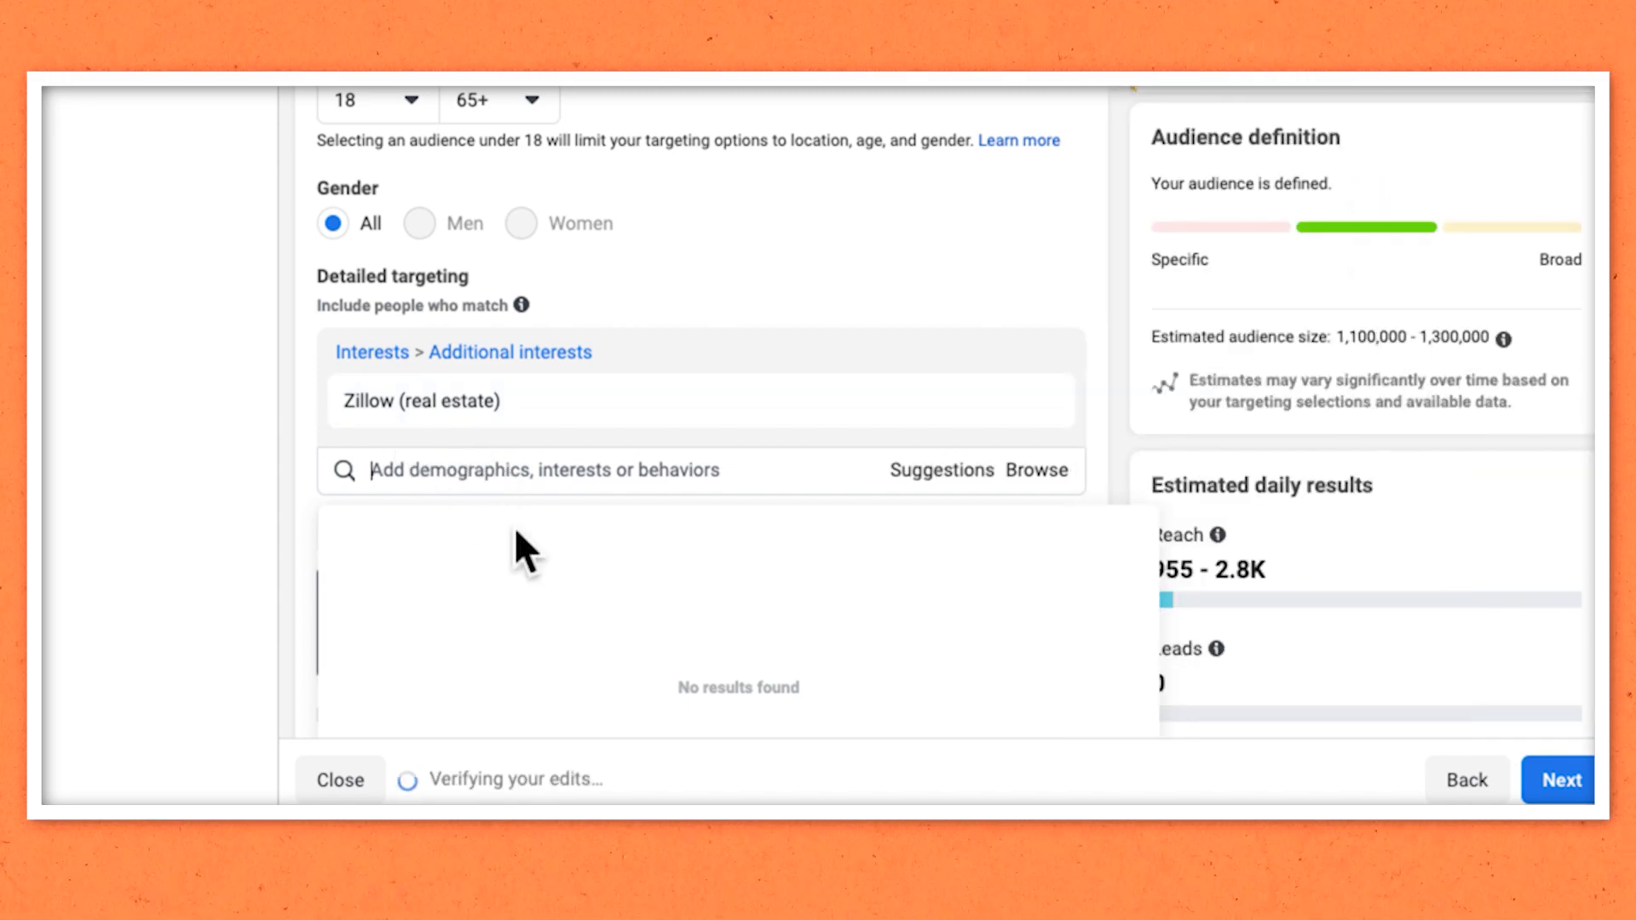
text(trulia)
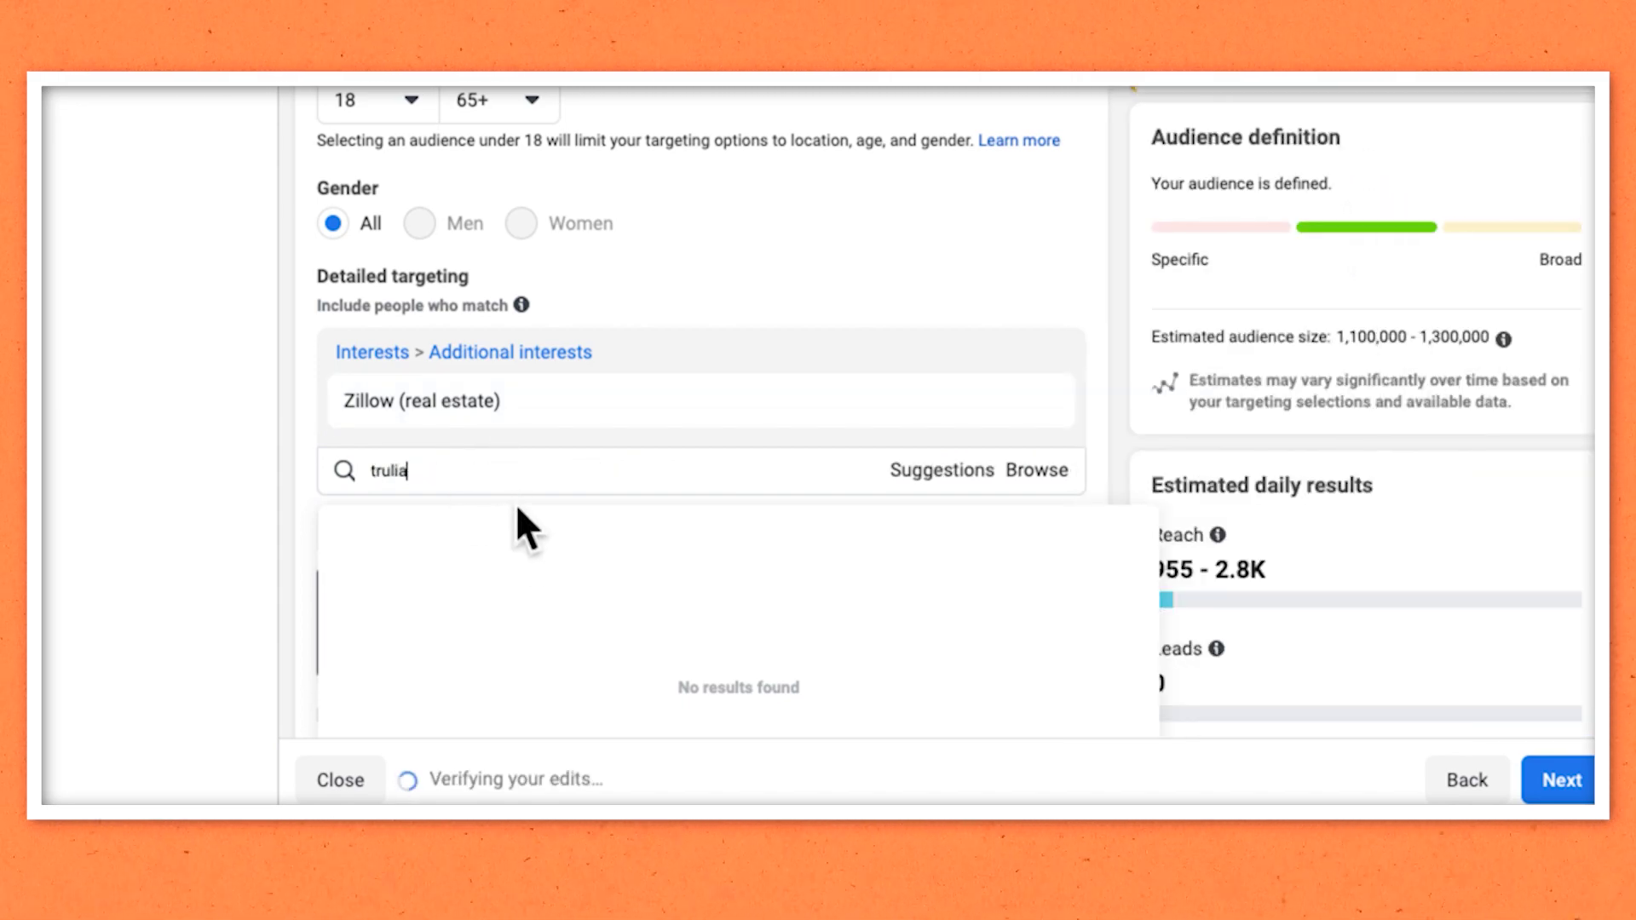
click(517, 530)
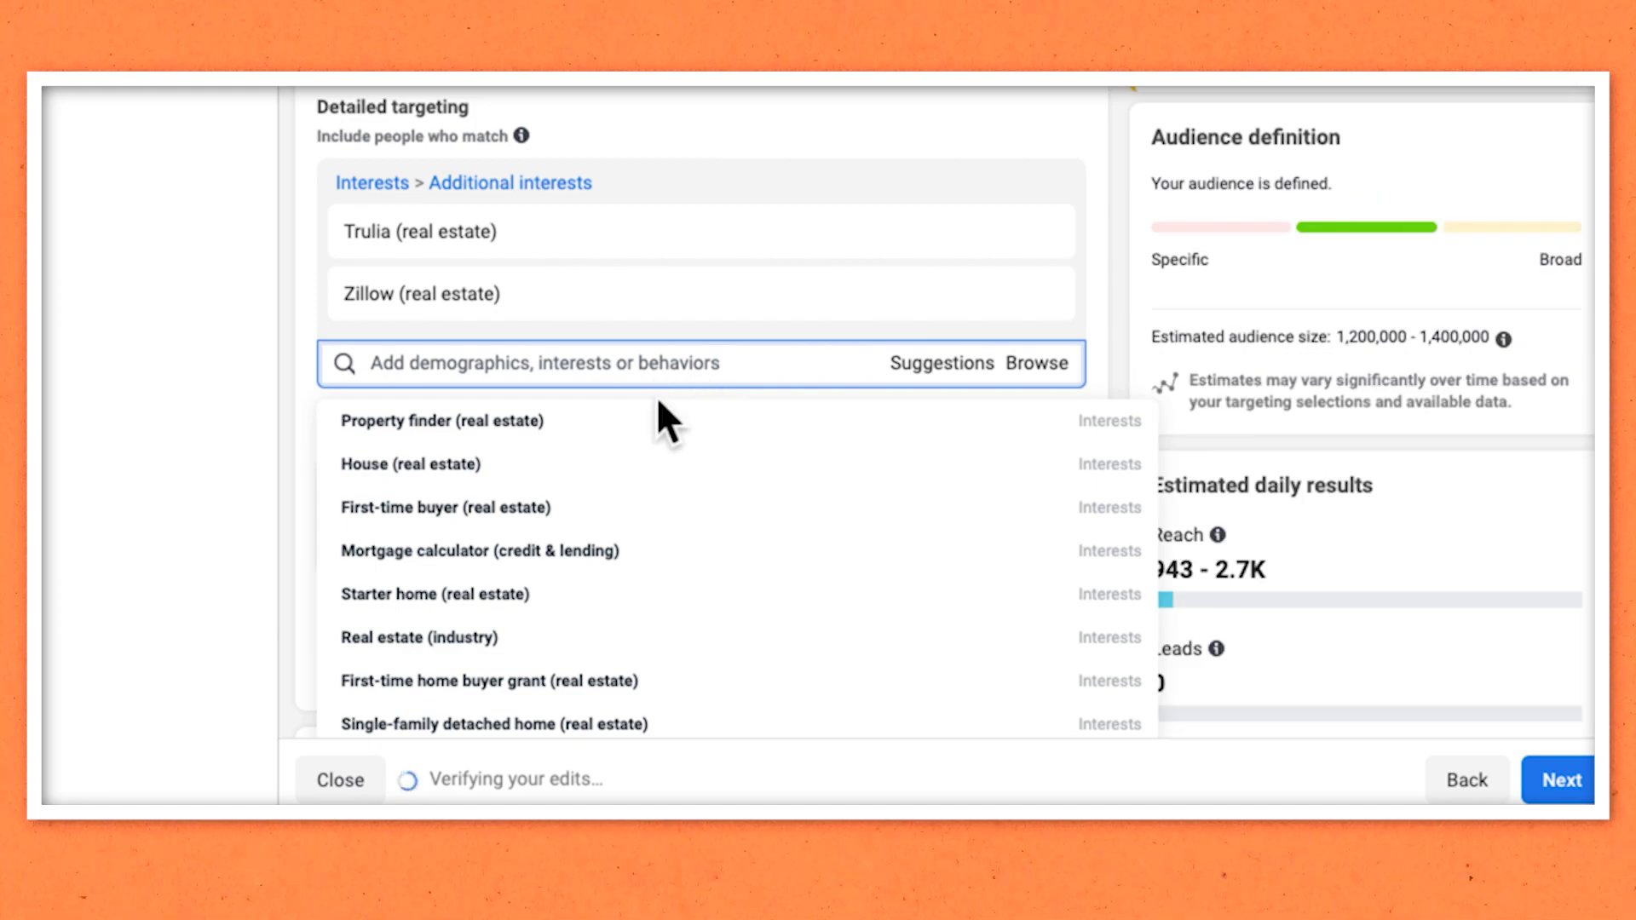
click(498, 516)
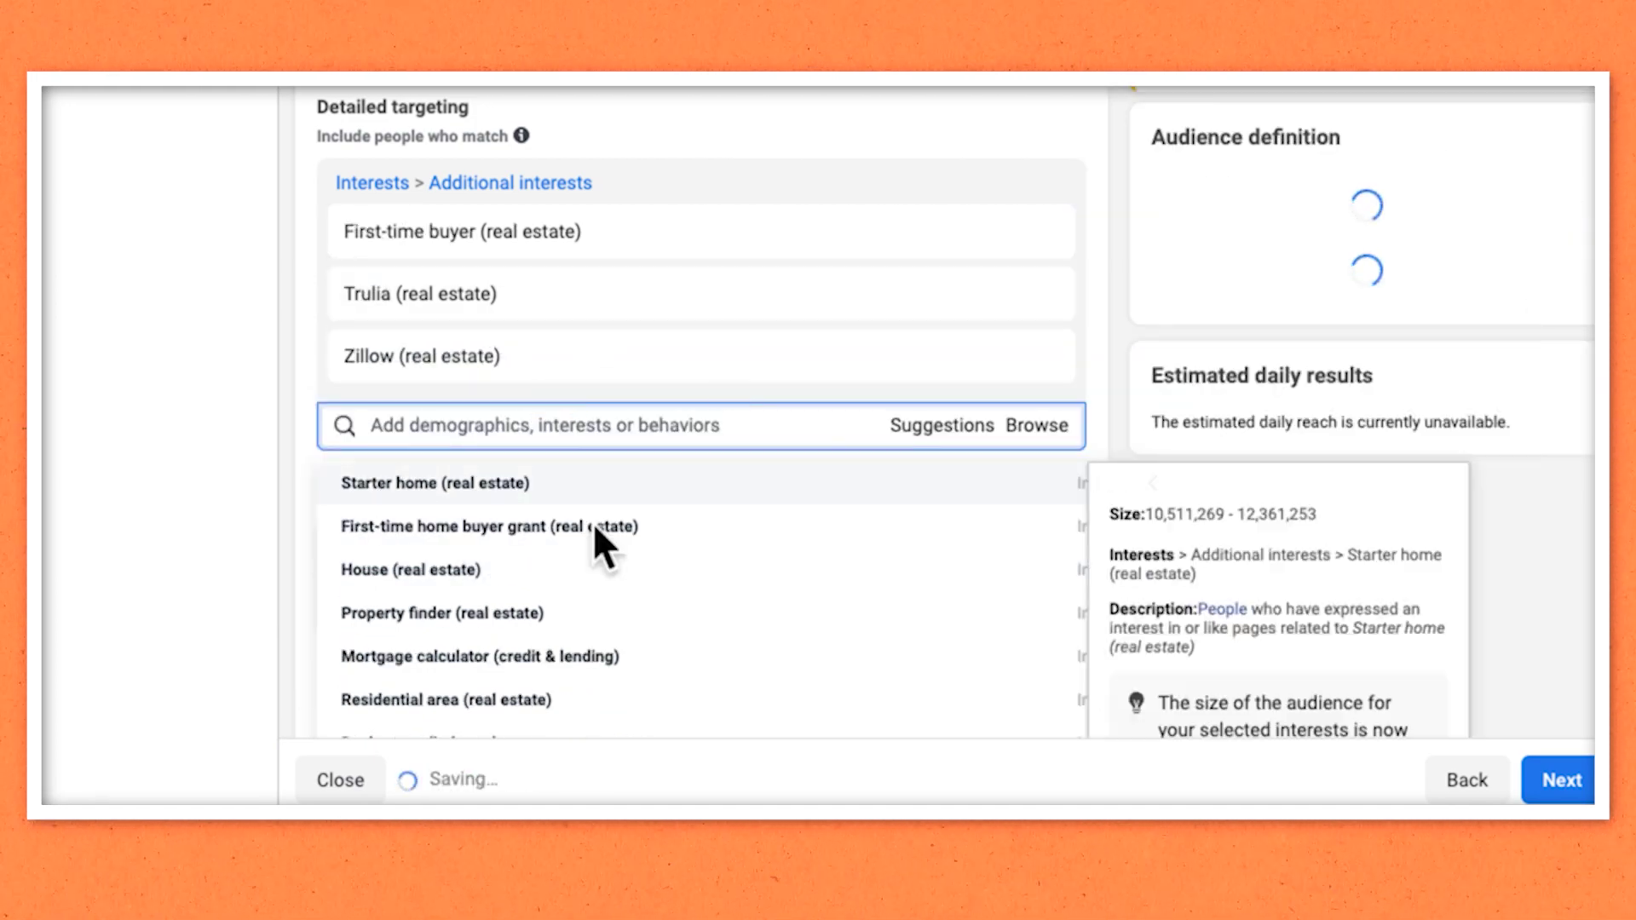
- Remove the First-time buyer, Trulia and Zillow interests from the detailed targeting and dismiss the suggestions
mouse_move(509, 537)
mouse_move(981, 315)
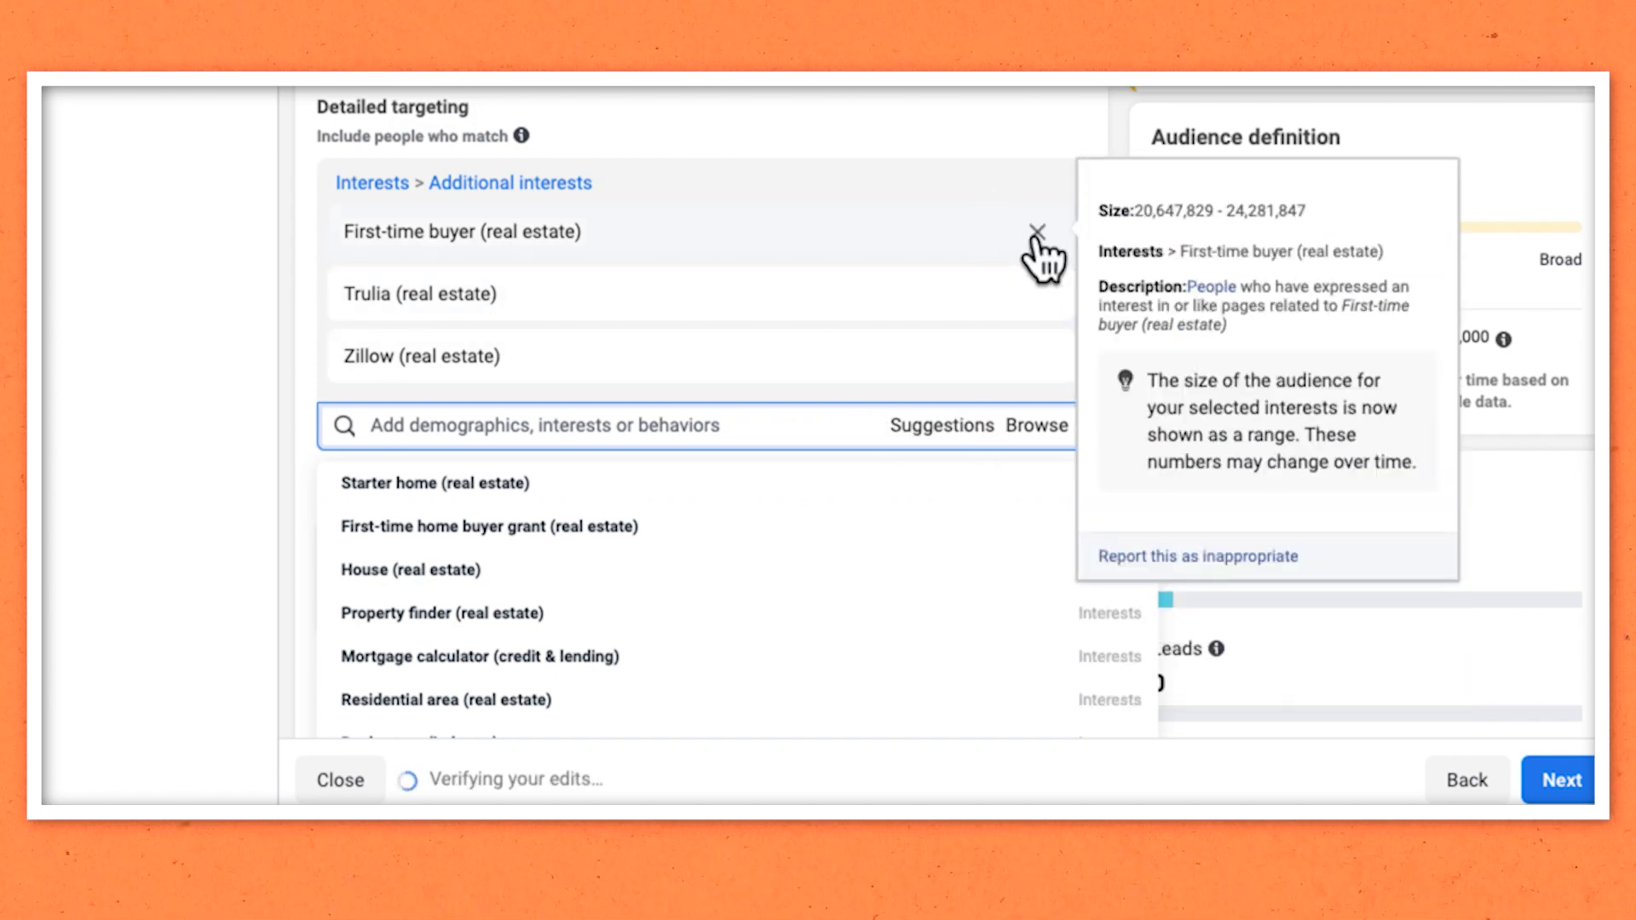
click(1037, 243)
click(1036, 243)
click(1036, 243)
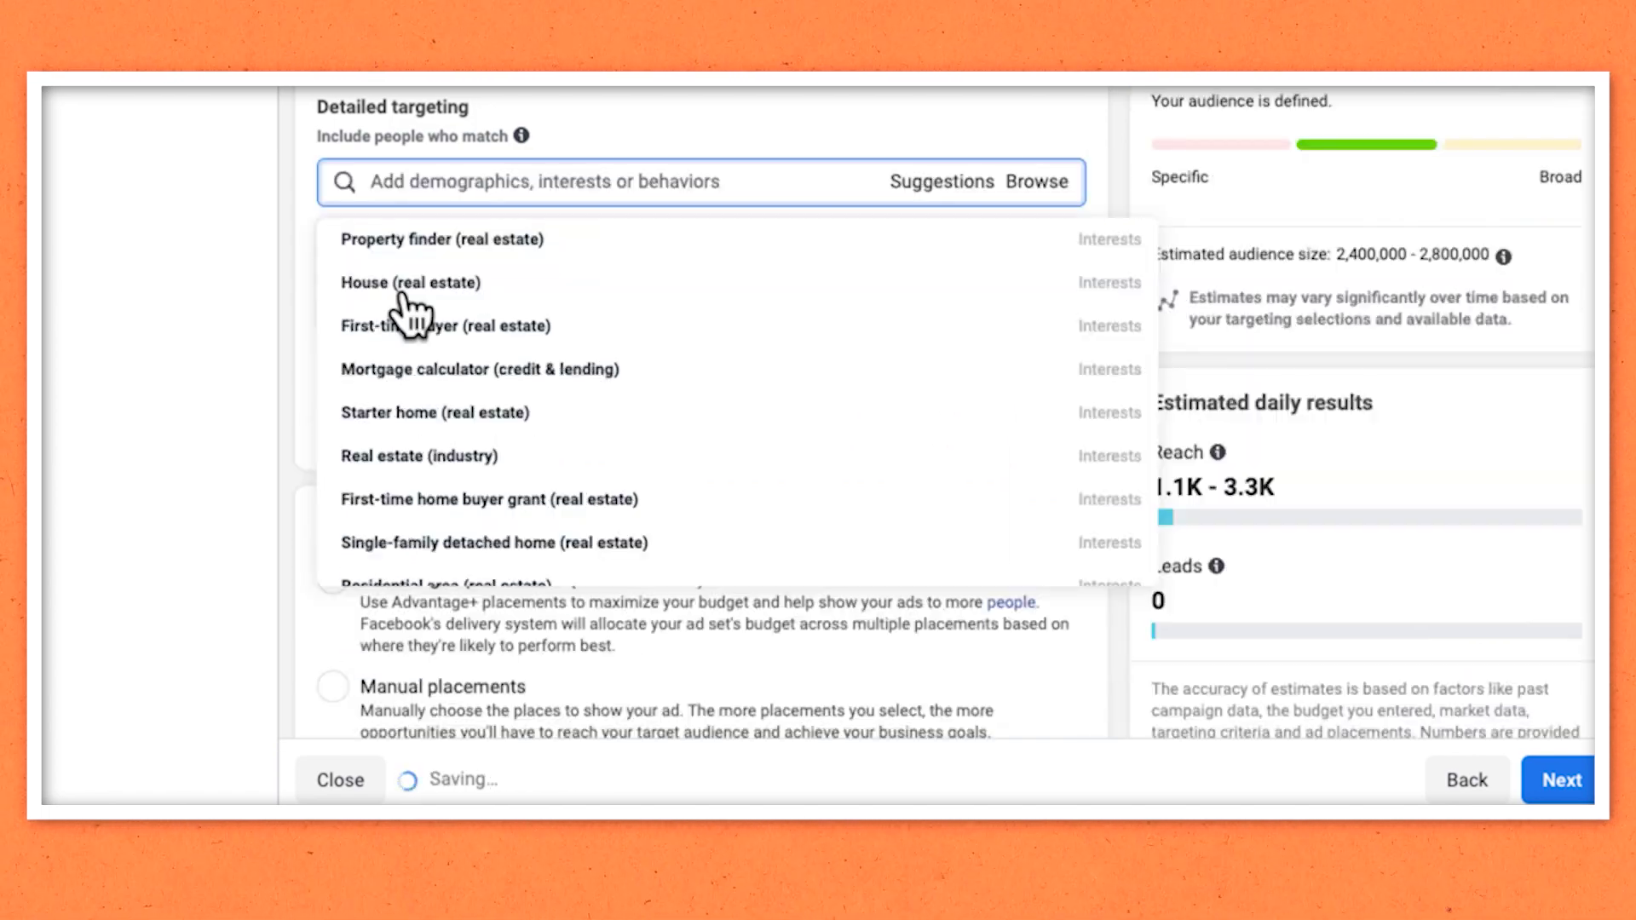
mouse_move(757, 335)
click(885, 92)
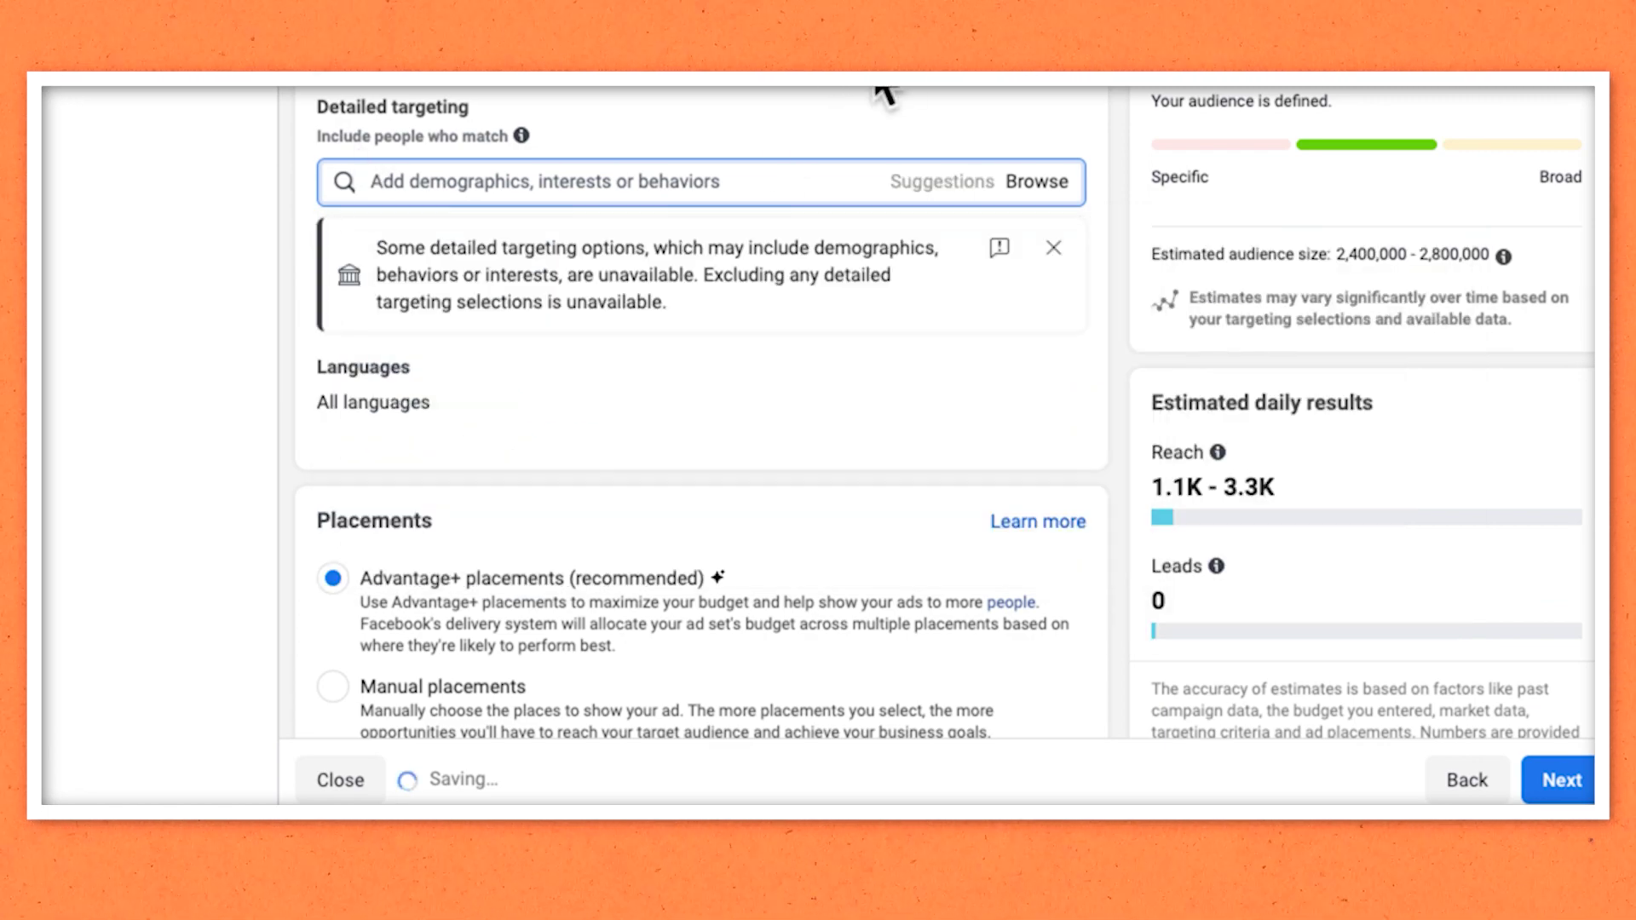
- Switch to manual placements and keep only Facebook Marketplace selected in the Feeds group
scroll(858, 465, down, 2)
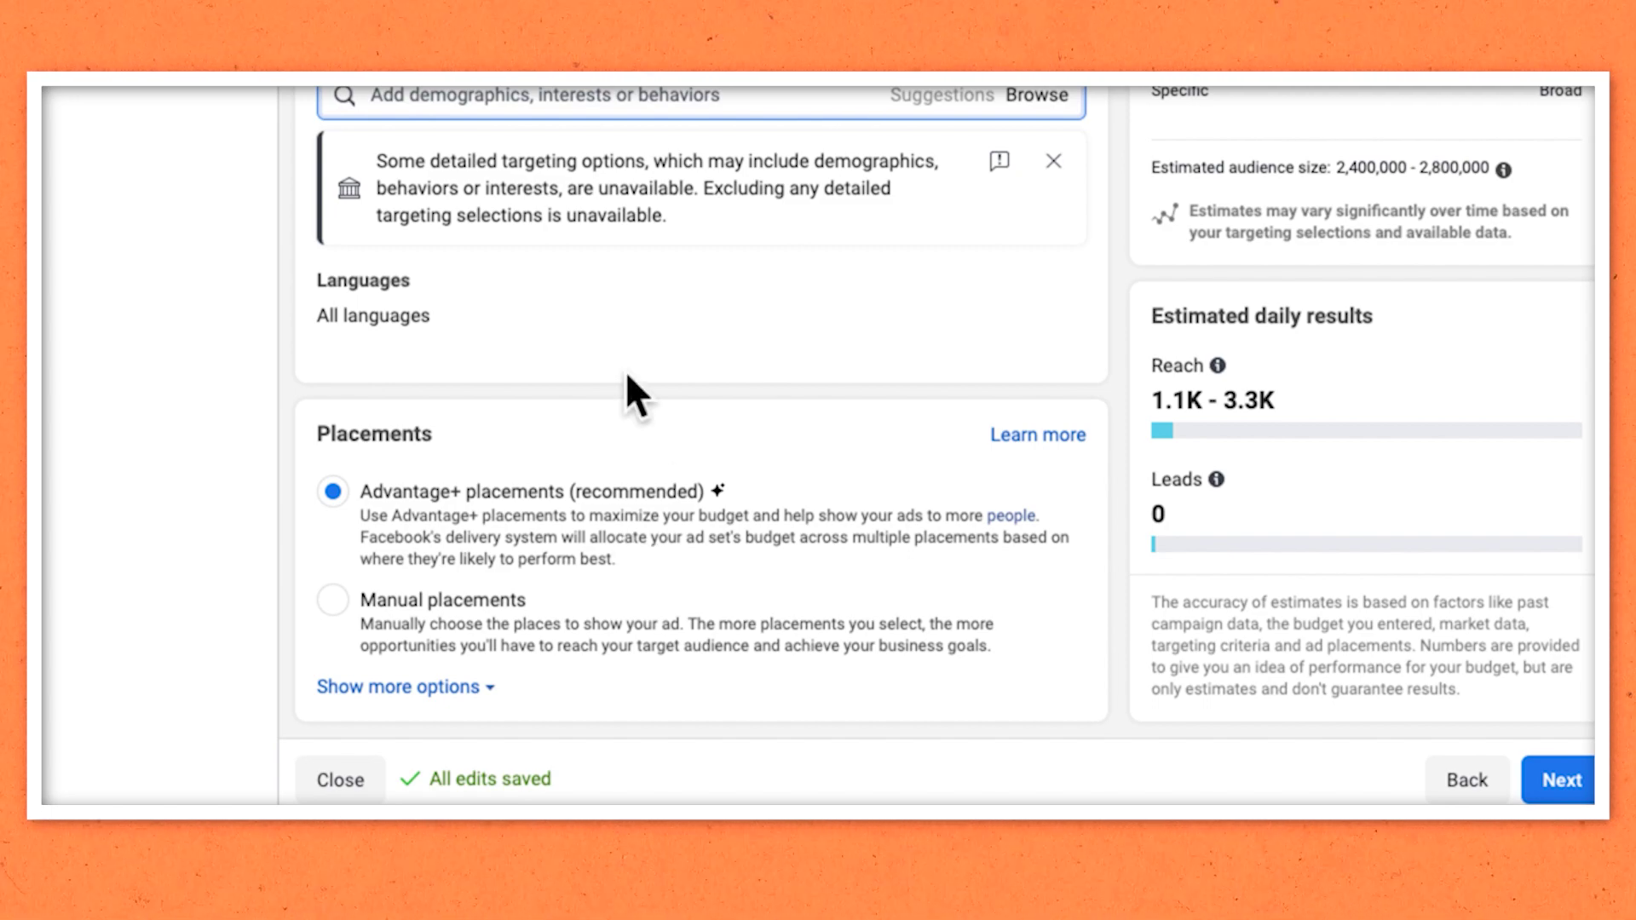
click(333, 599)
scroll(687, 208, down, 5)
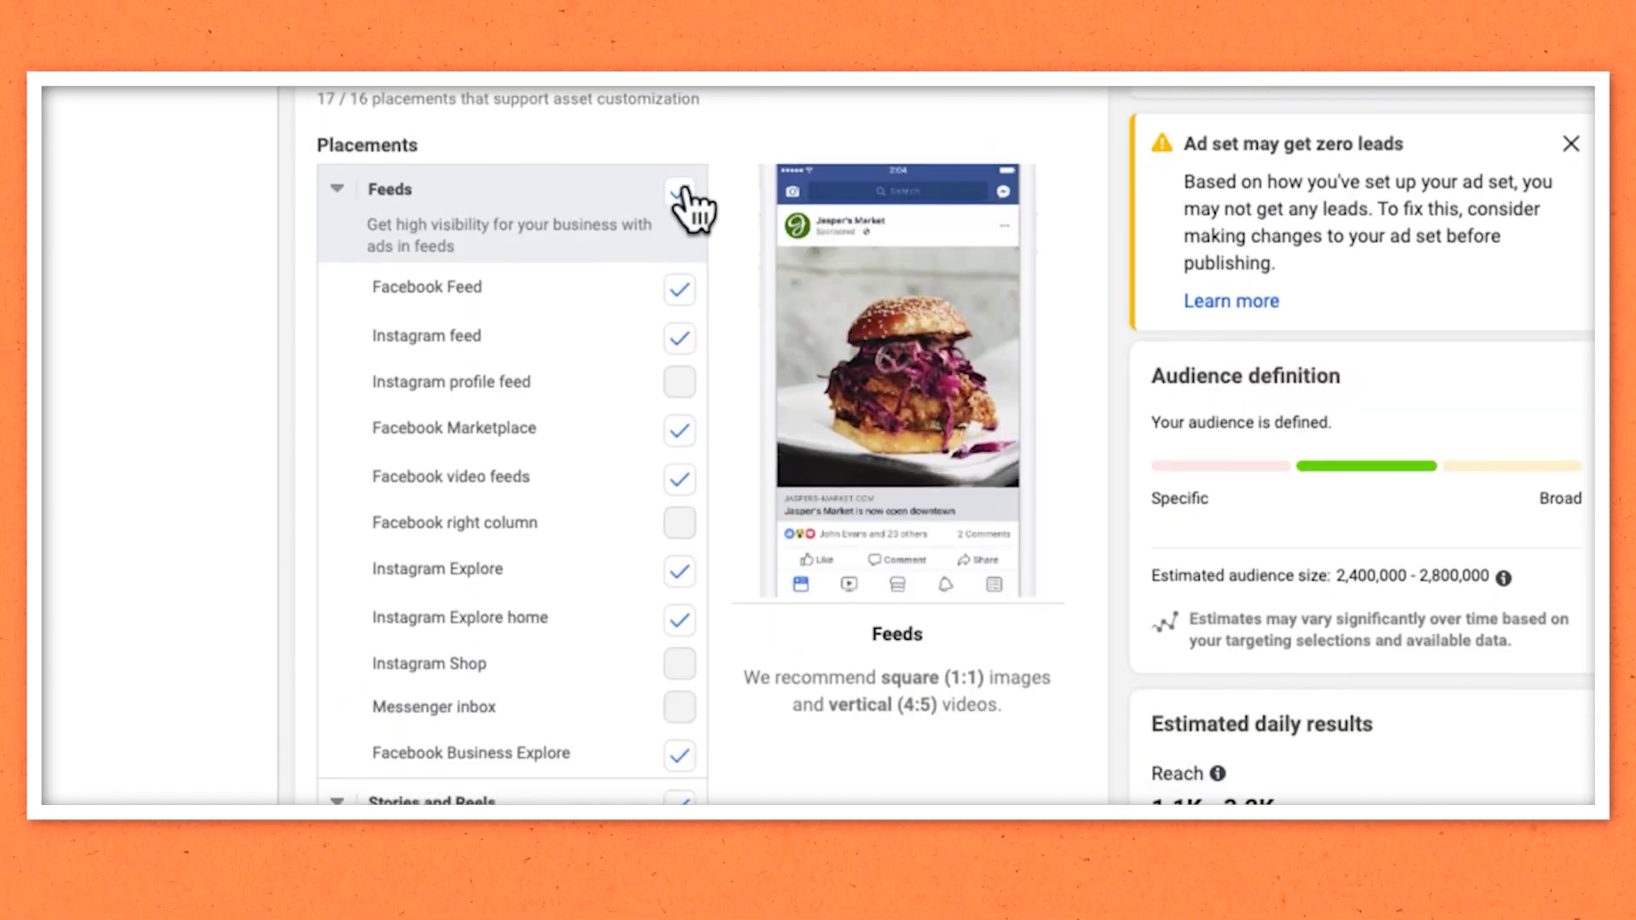
click(679, 154)
click(680, 393)
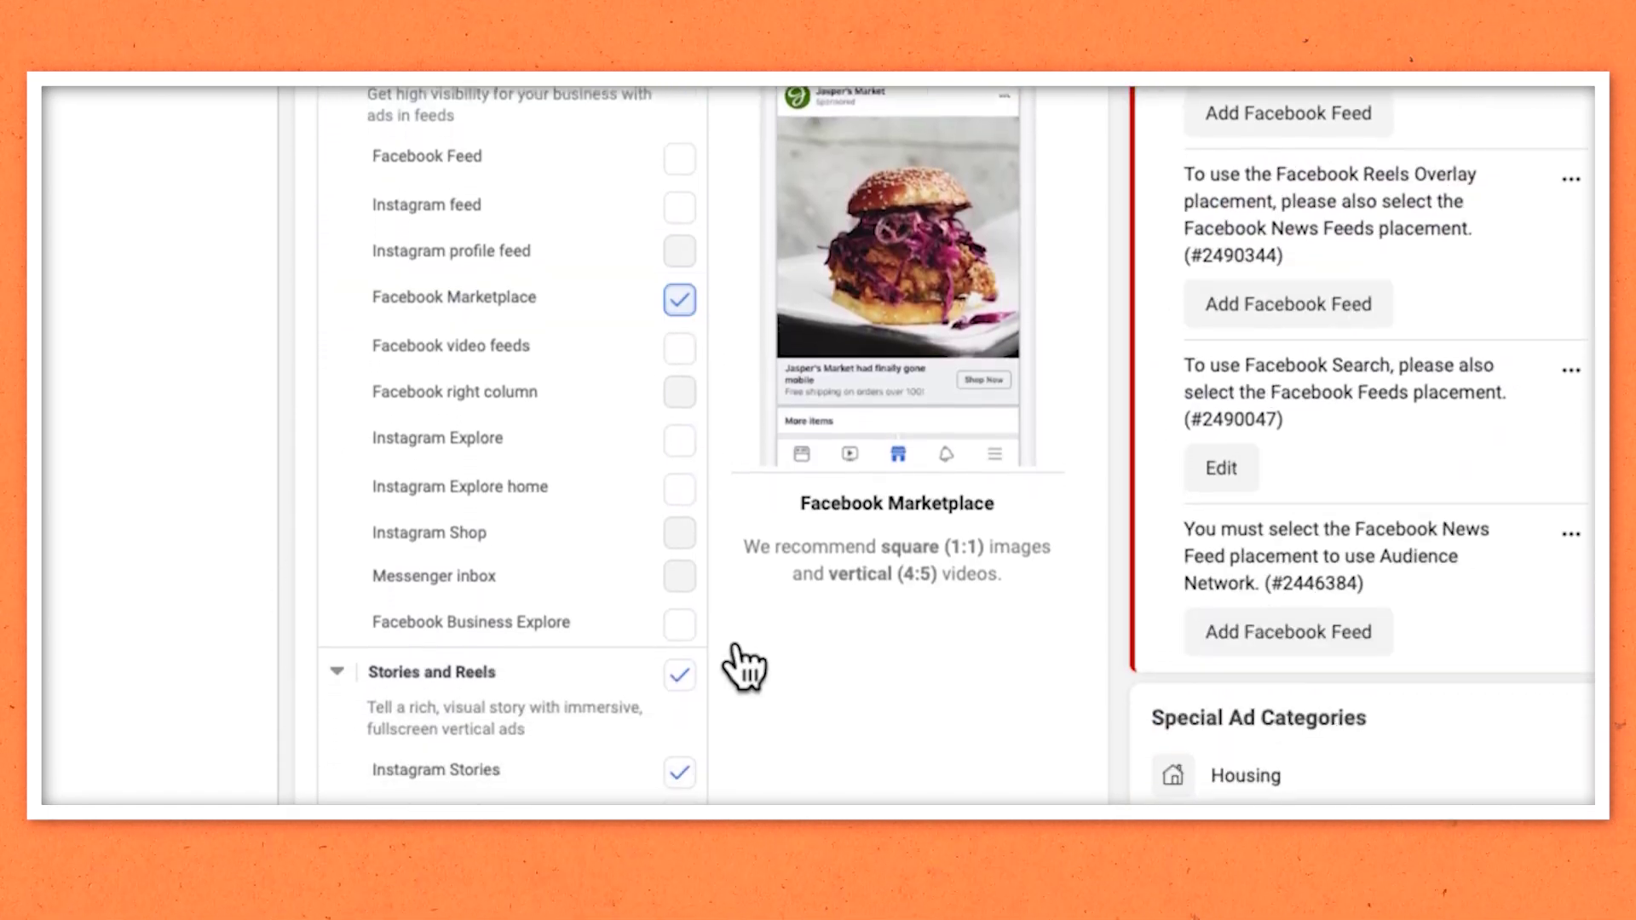
- Deselect the Stories and Reels, In-stream ads, Search, In-article, and Apps and sites placements, keeping only Facebook Marketplace
click(679, 635)
scroll(689, 652, down, 5)
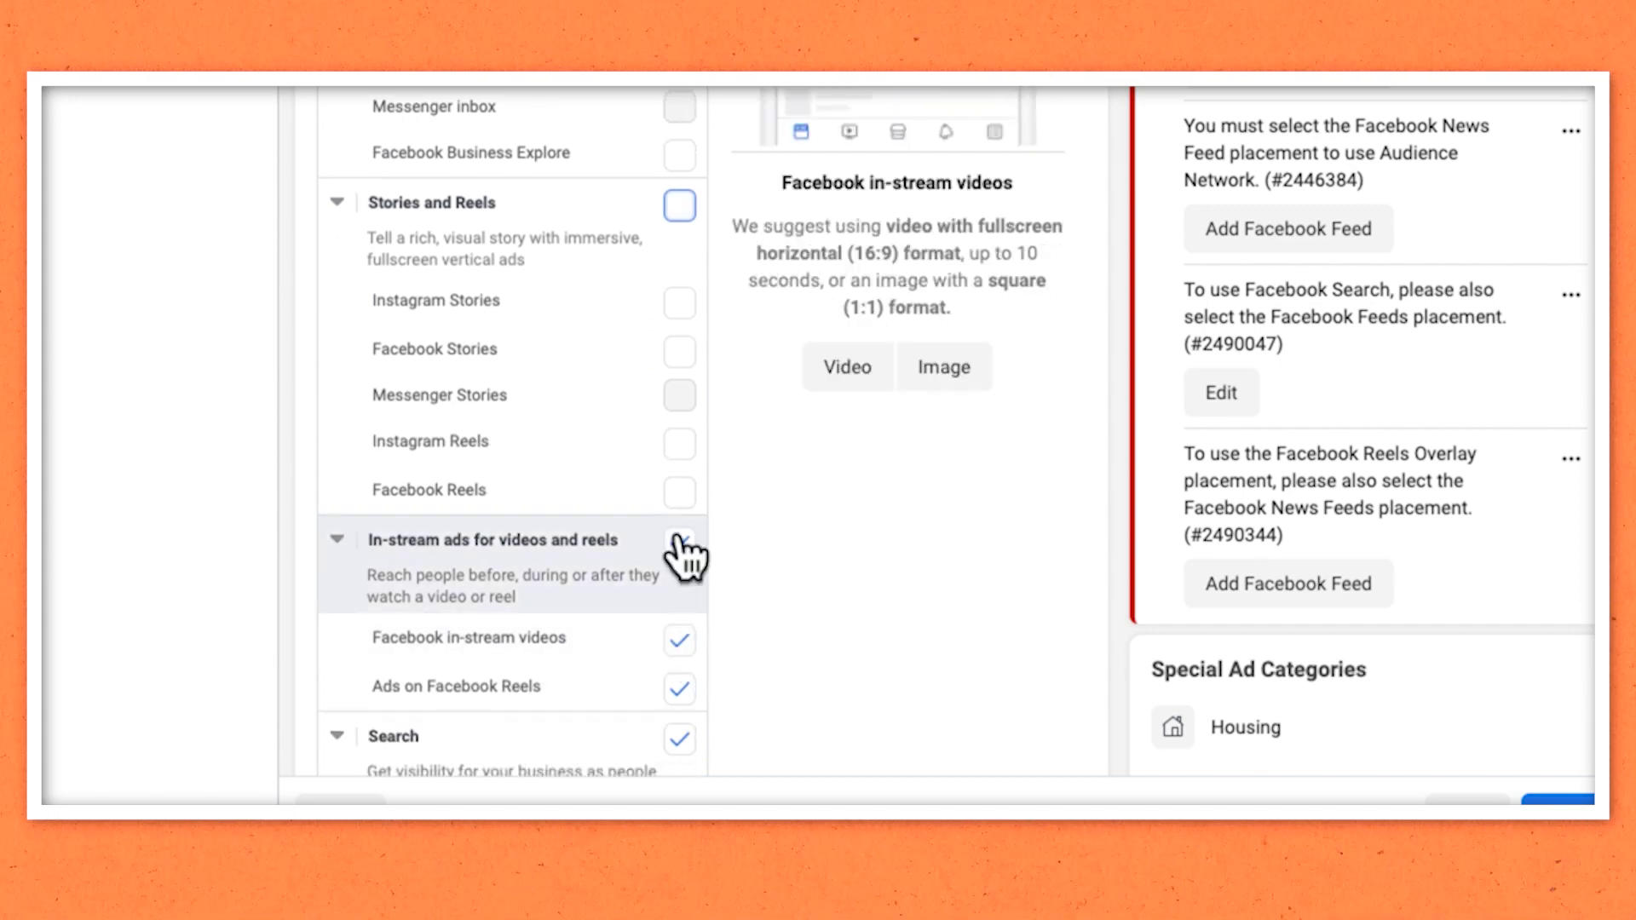
click(680, 541)
scroll(679, 554, down, 5)
click(679, 395)
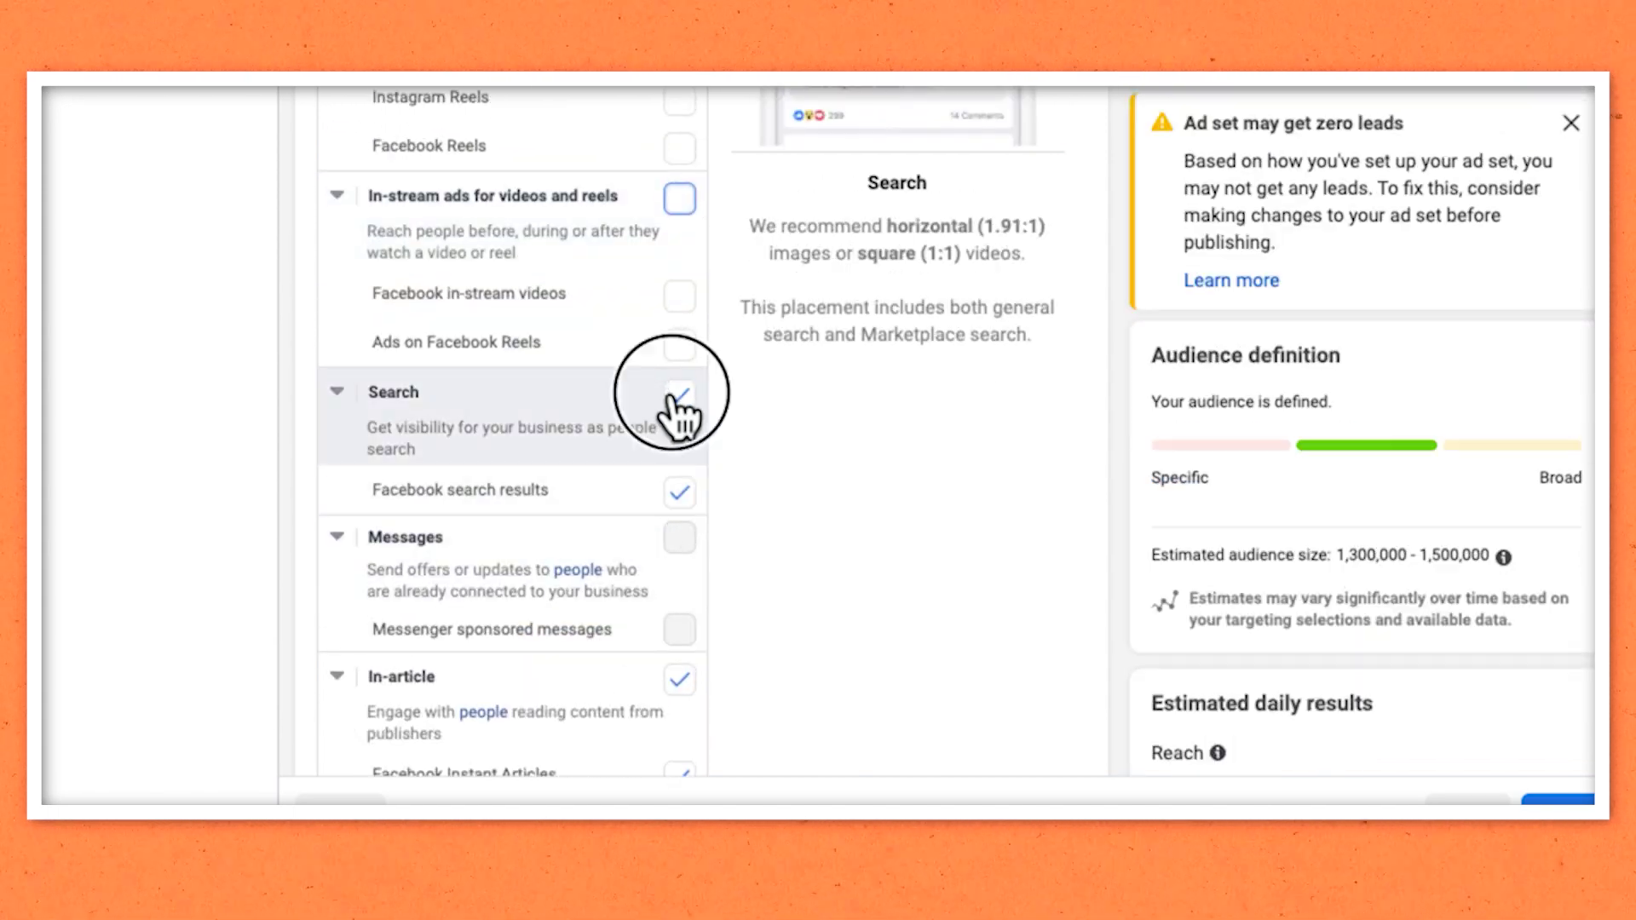
click(680, 677)
scroll(675, 675, down, 4)
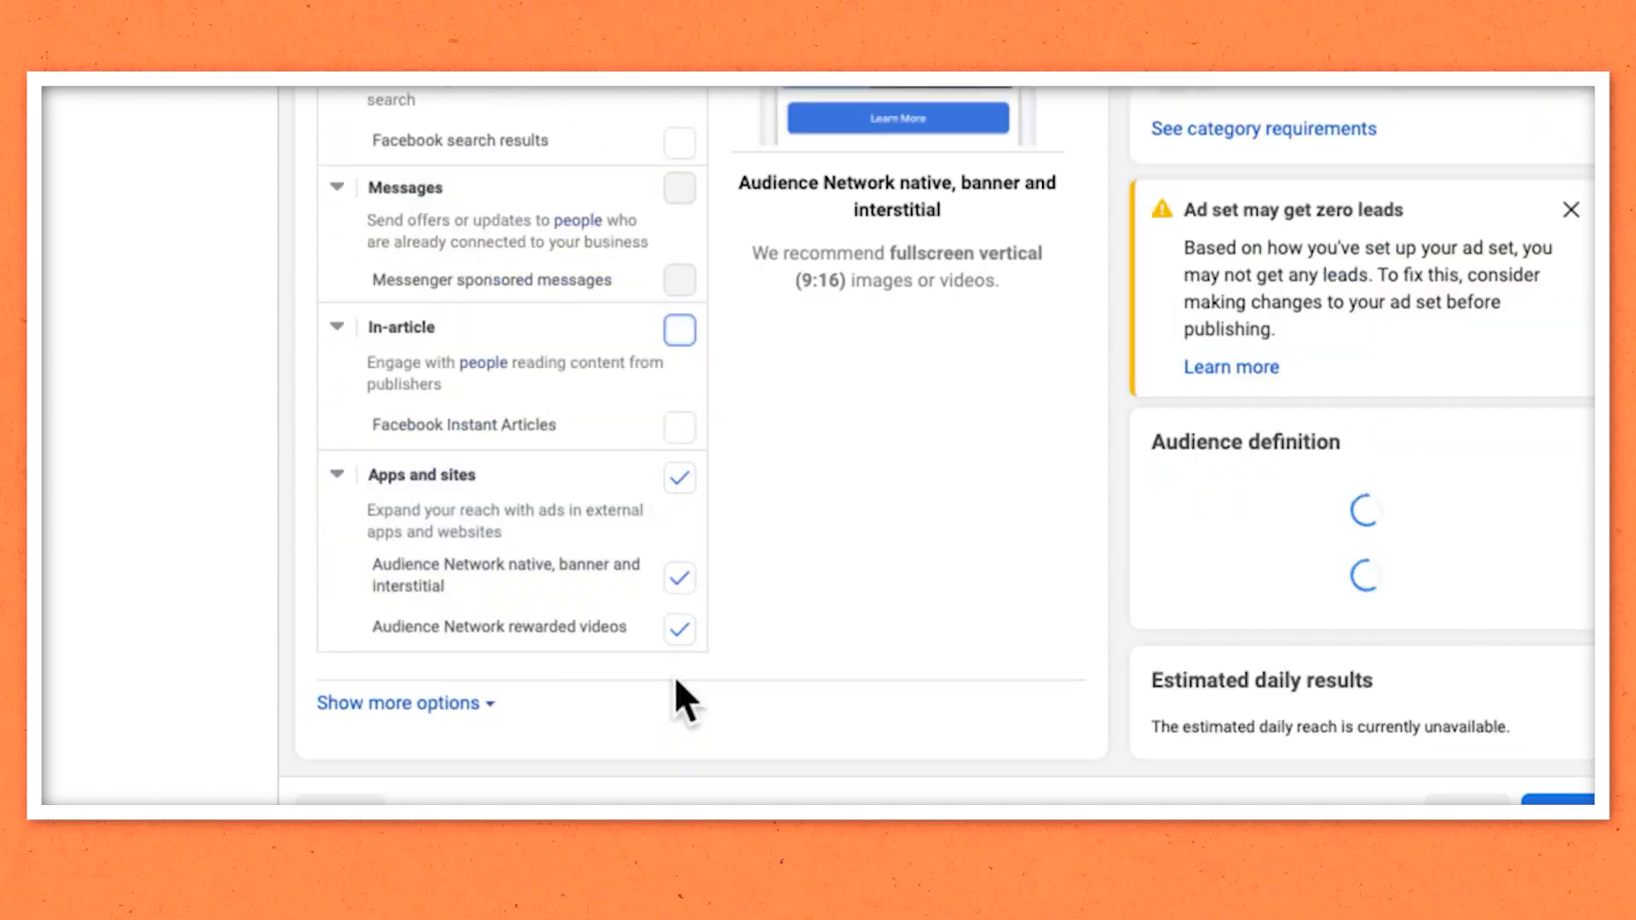
click(680, 478)
scroll(687, 504, up, 15)
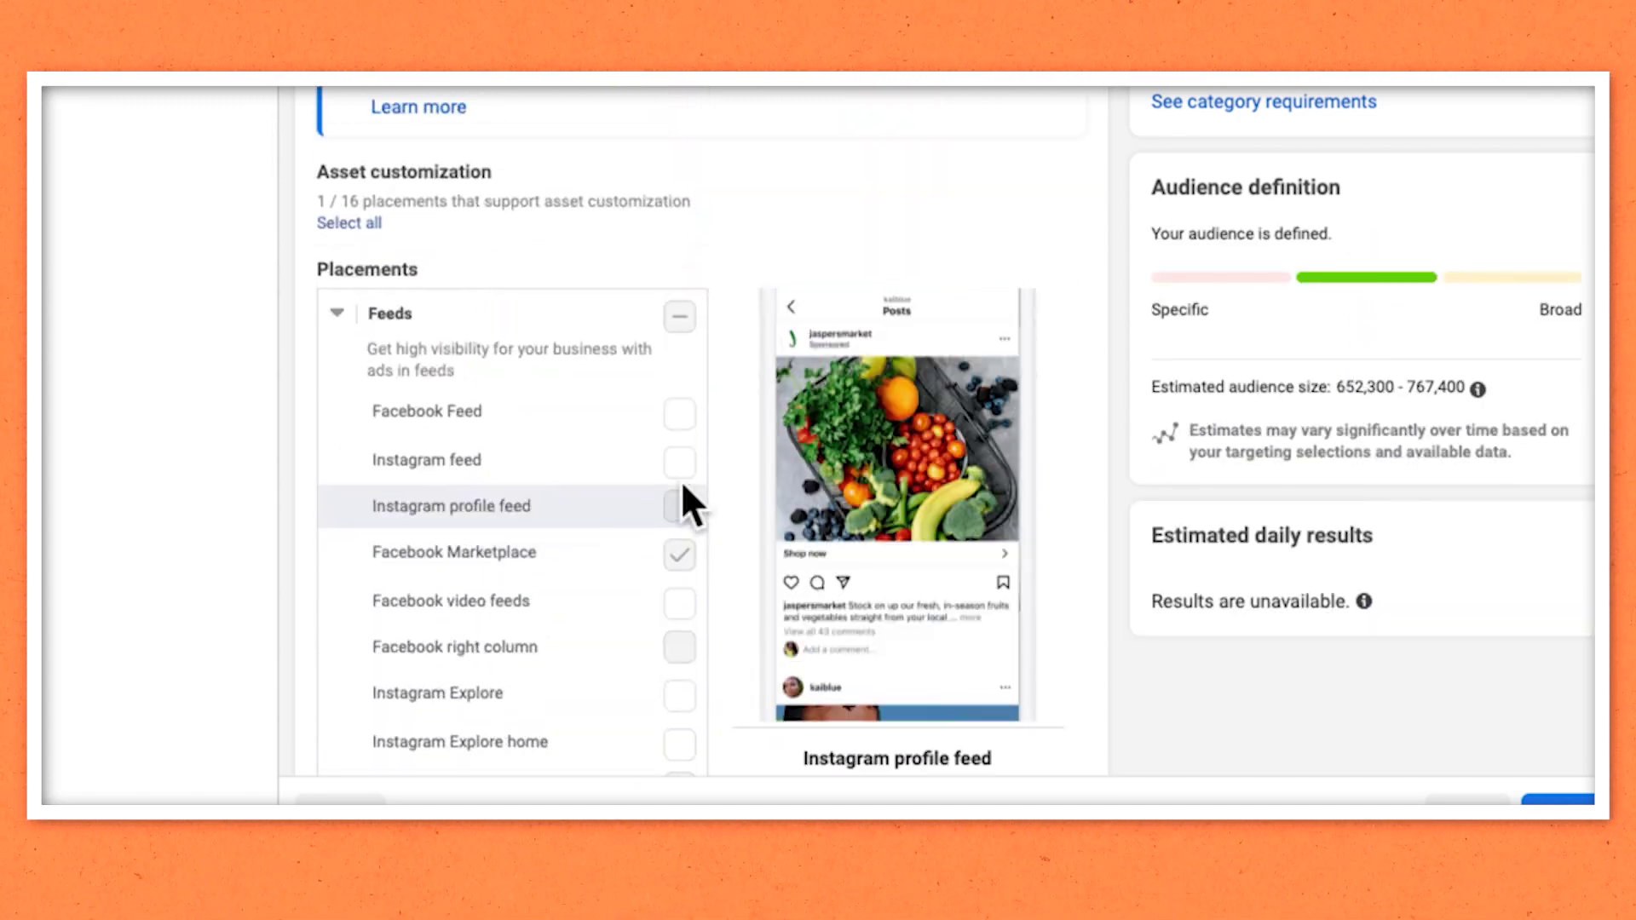
scroll(687, 503, down, 1)
scroll(682, 503, down, 1)
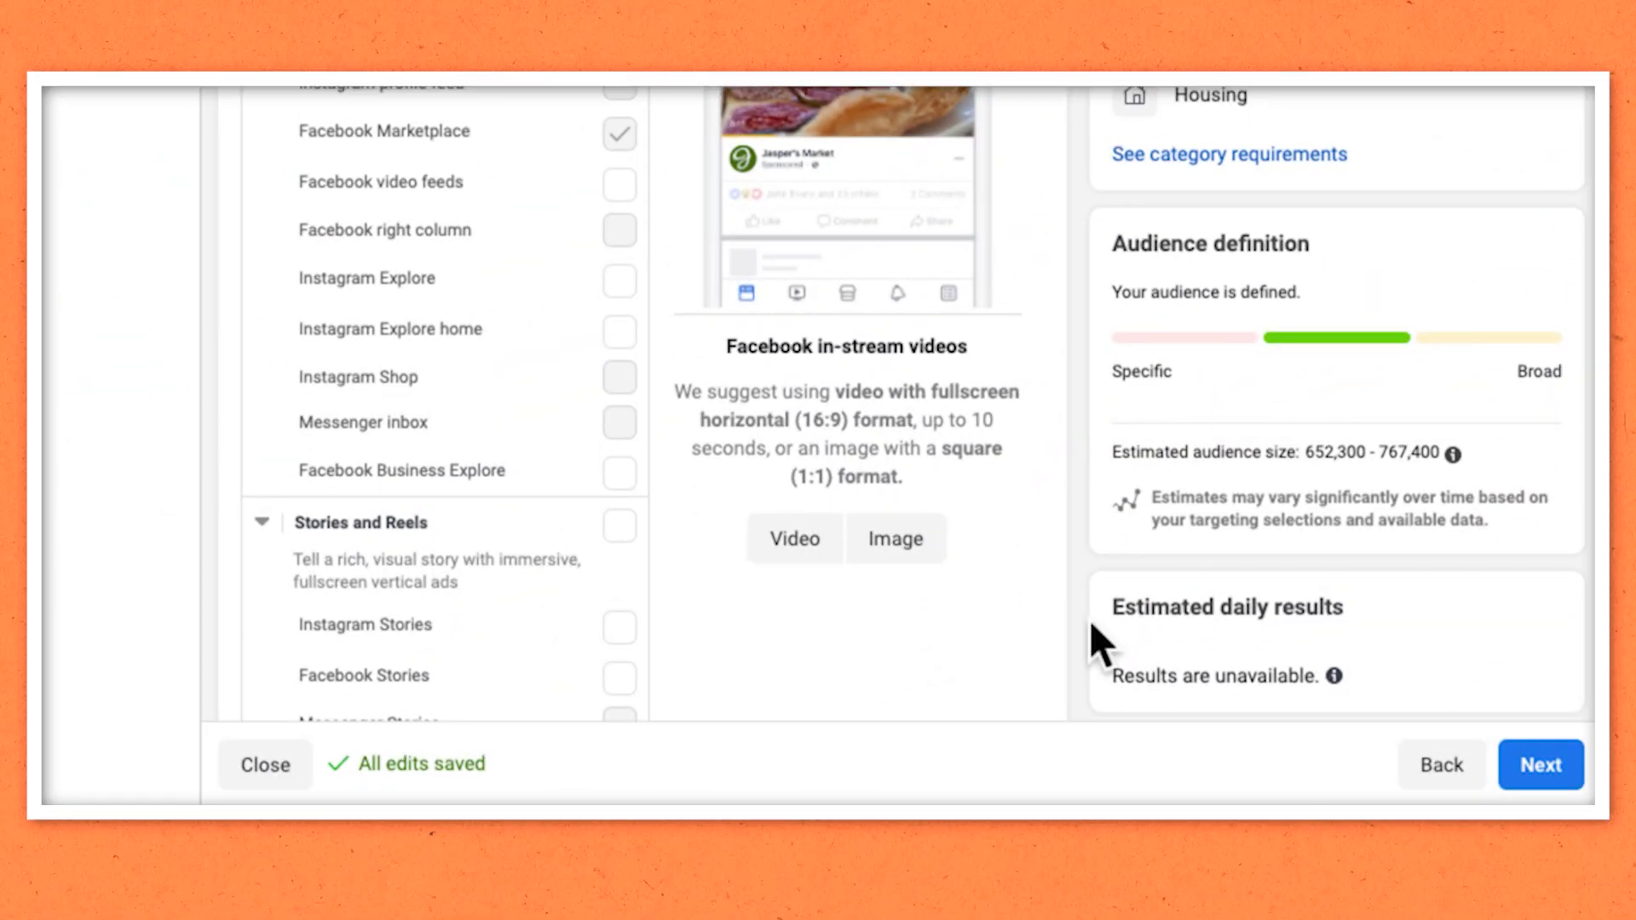
- Continue to the ad level and go through its identity and ad setup sections
click(1551, 765)
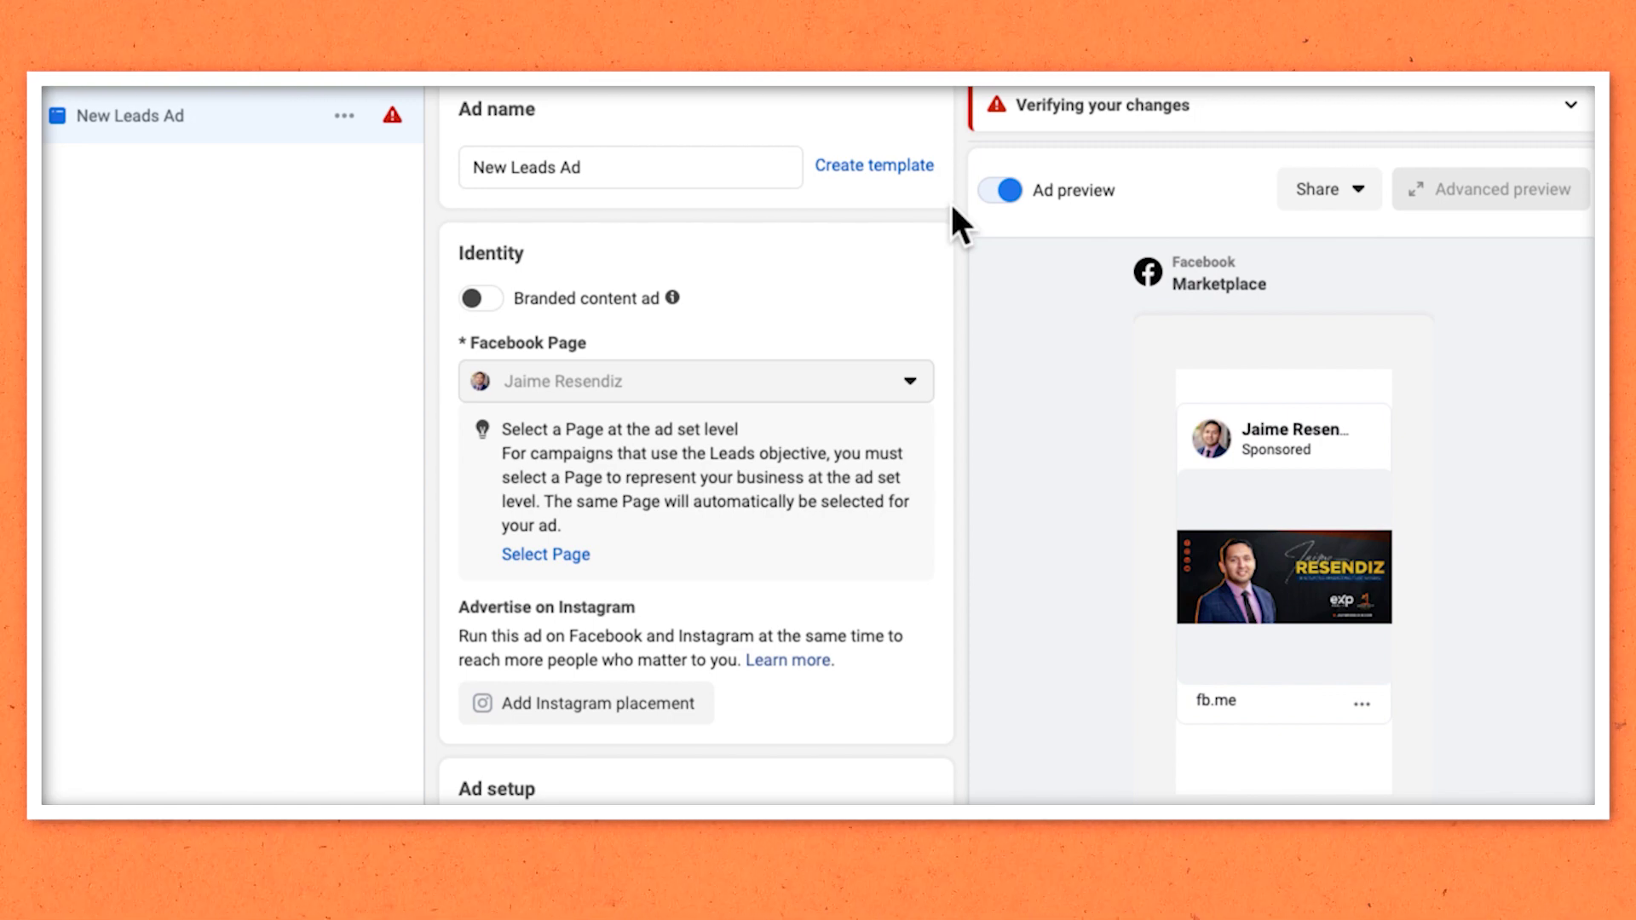
scroll(676, 223, down, 9)
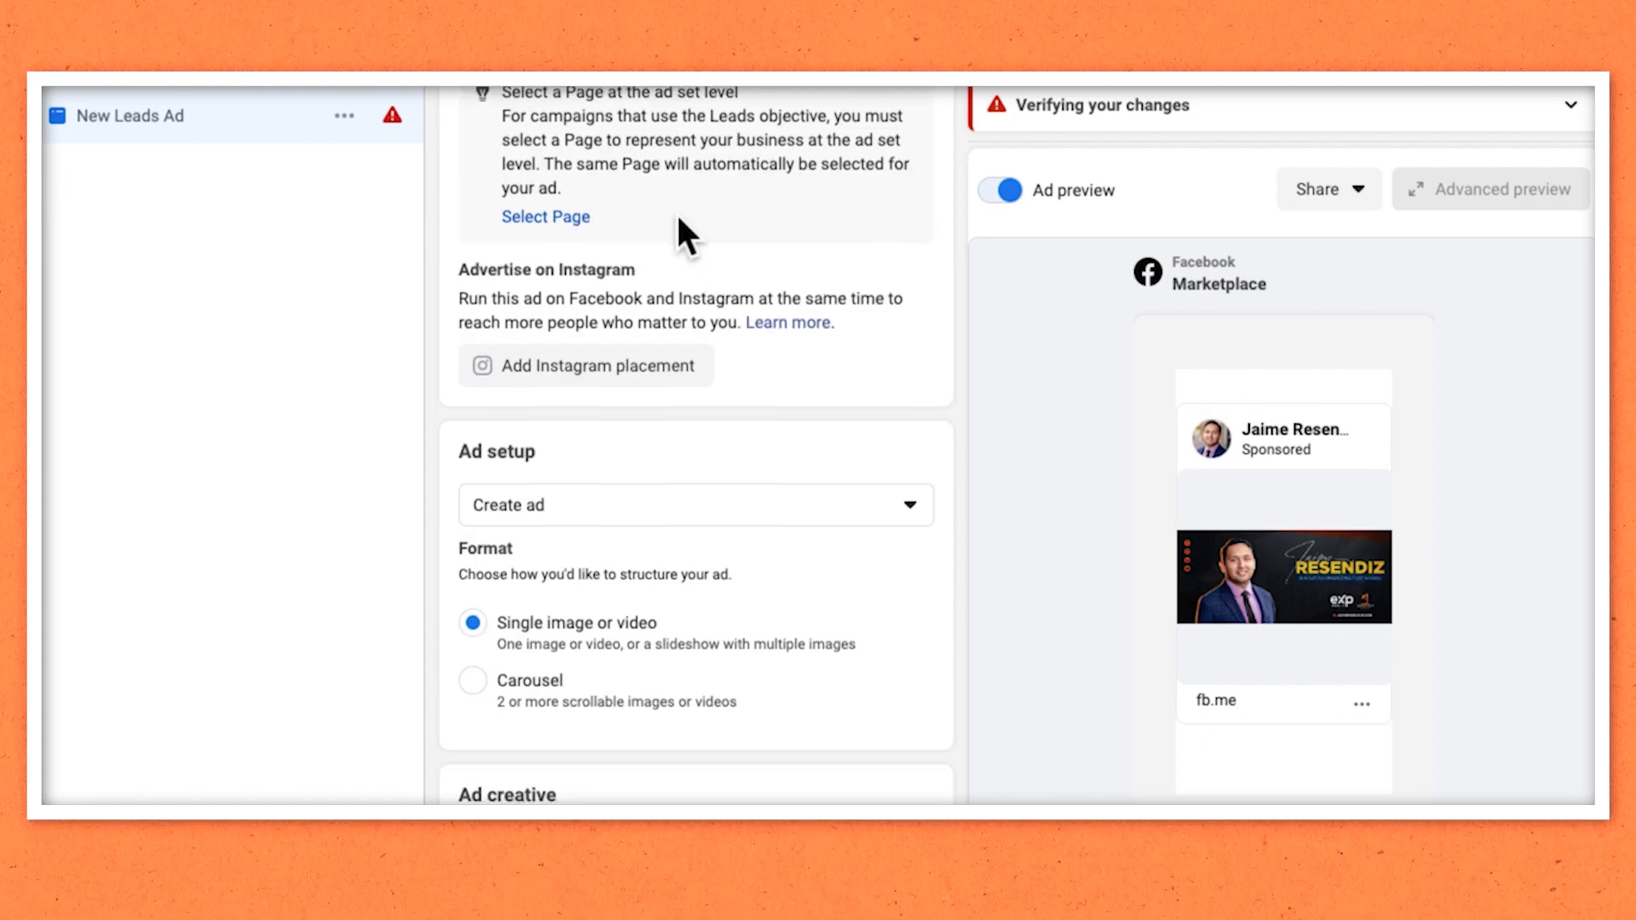
scroll(680, 224, down, 2)
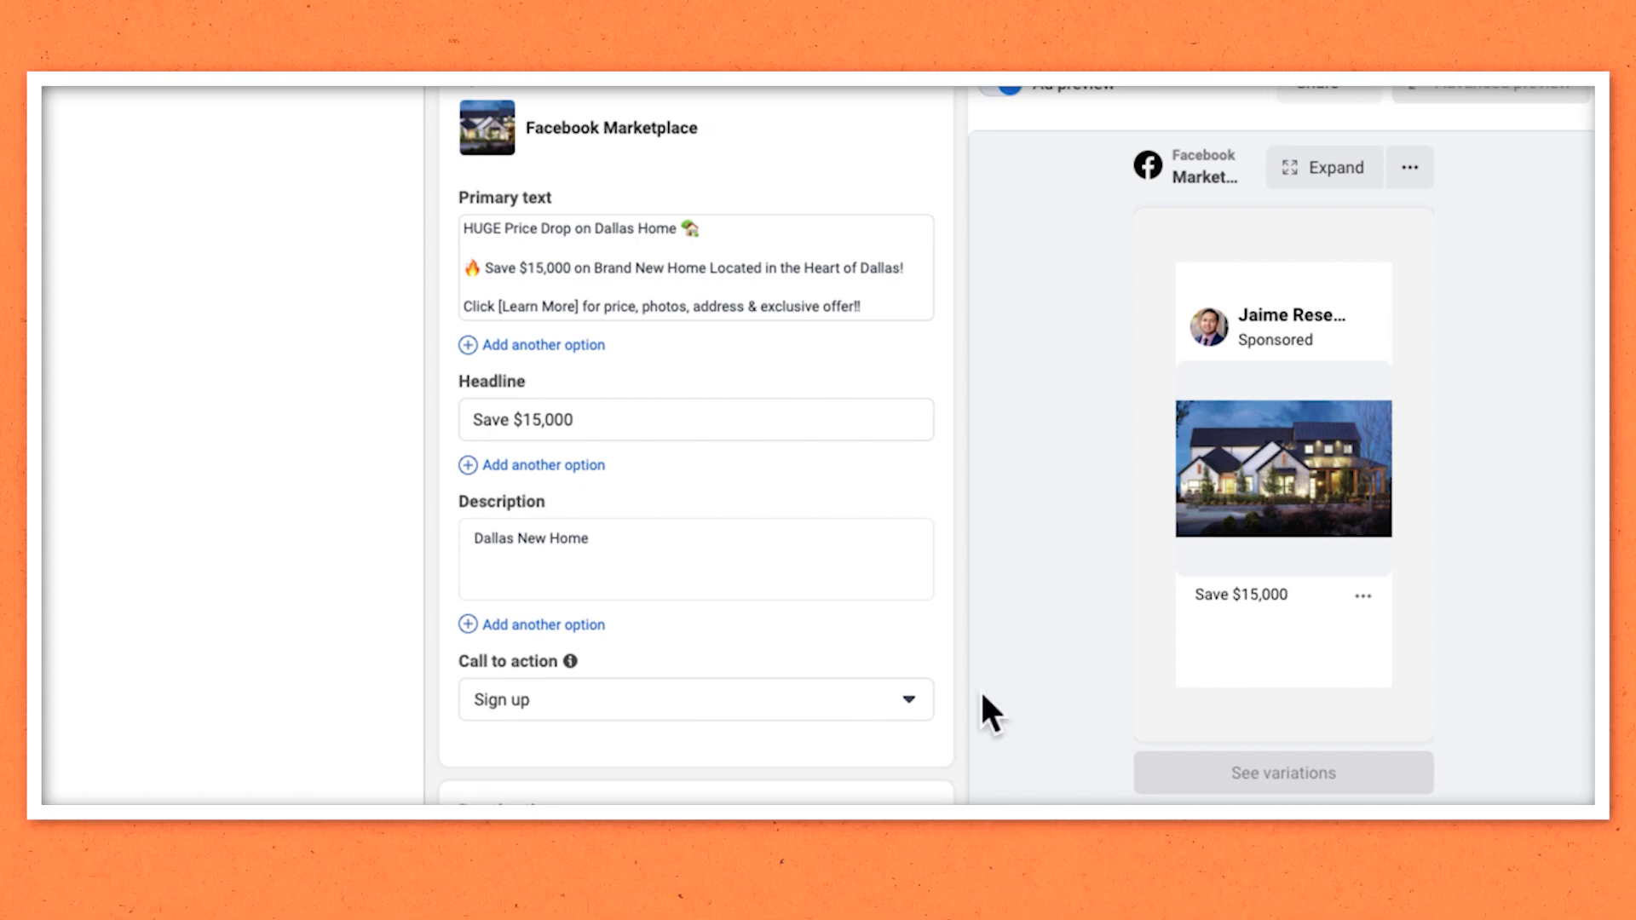
- Add a 🔥 emoji before the Save $15,000 headline and set the call to action to Learn more
click(473, 417)
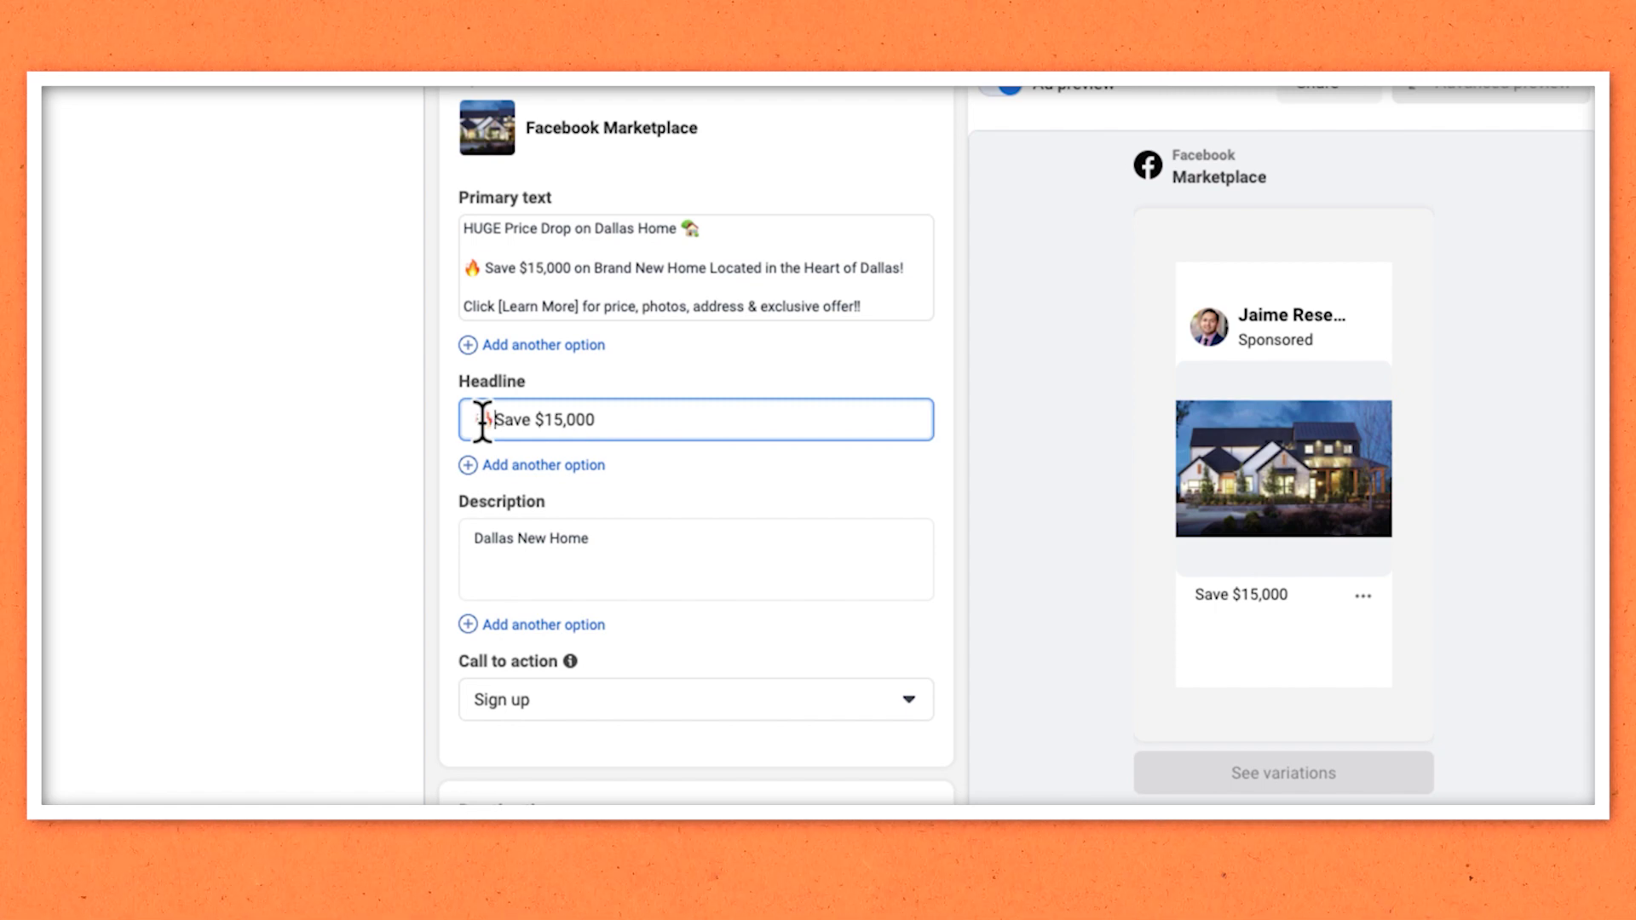
text(🔥)
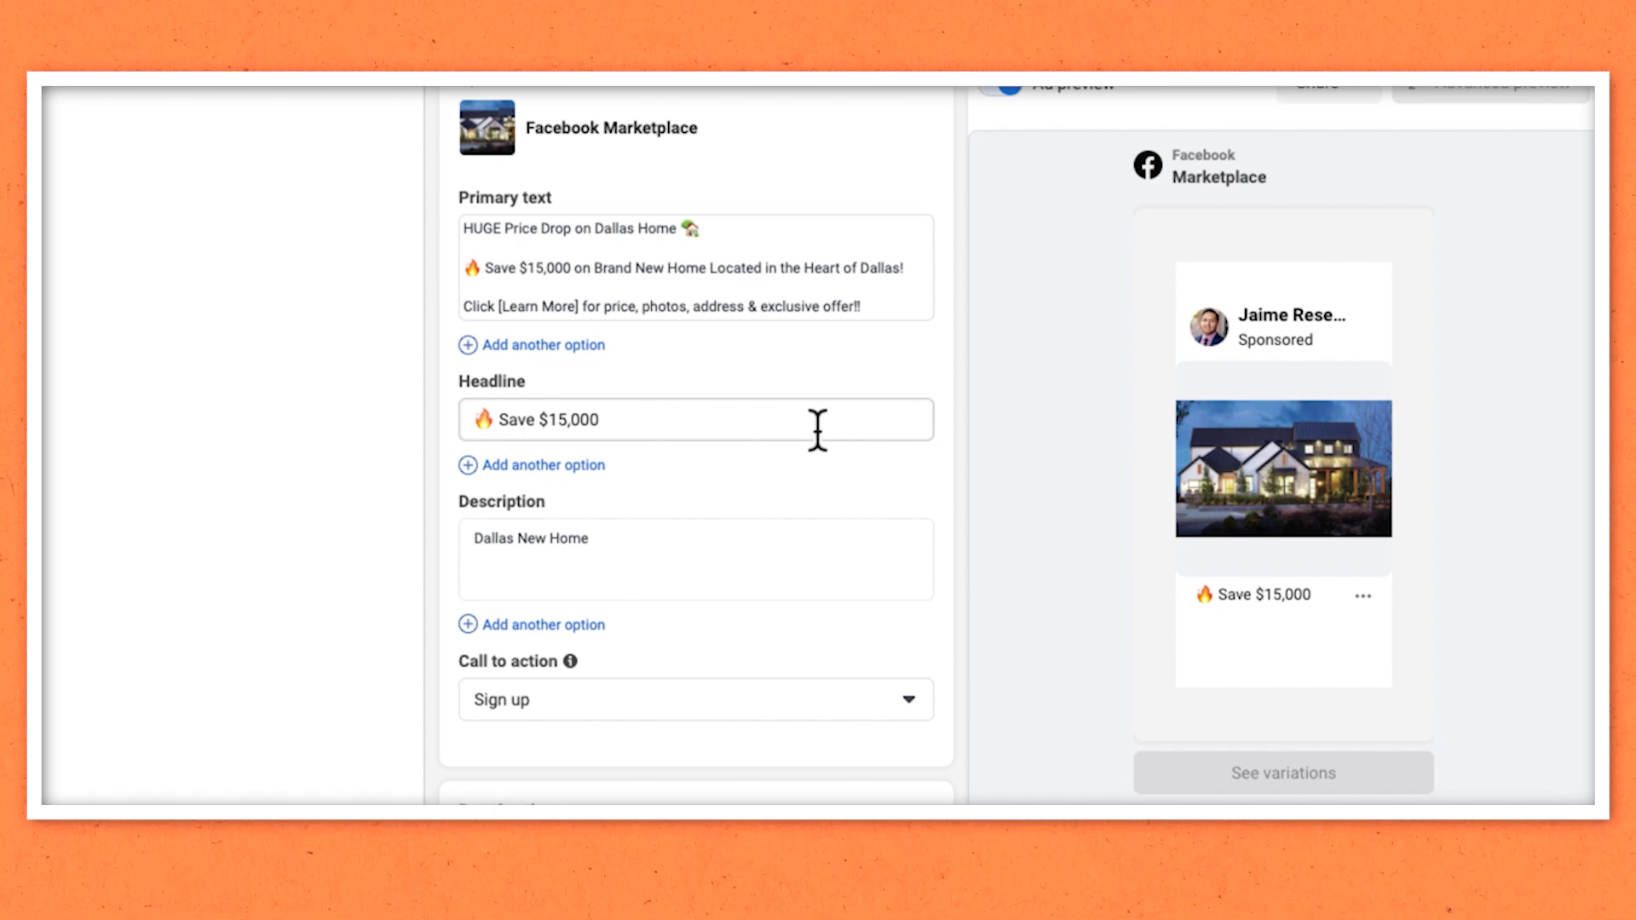
scroll(841, 486, down, 3)
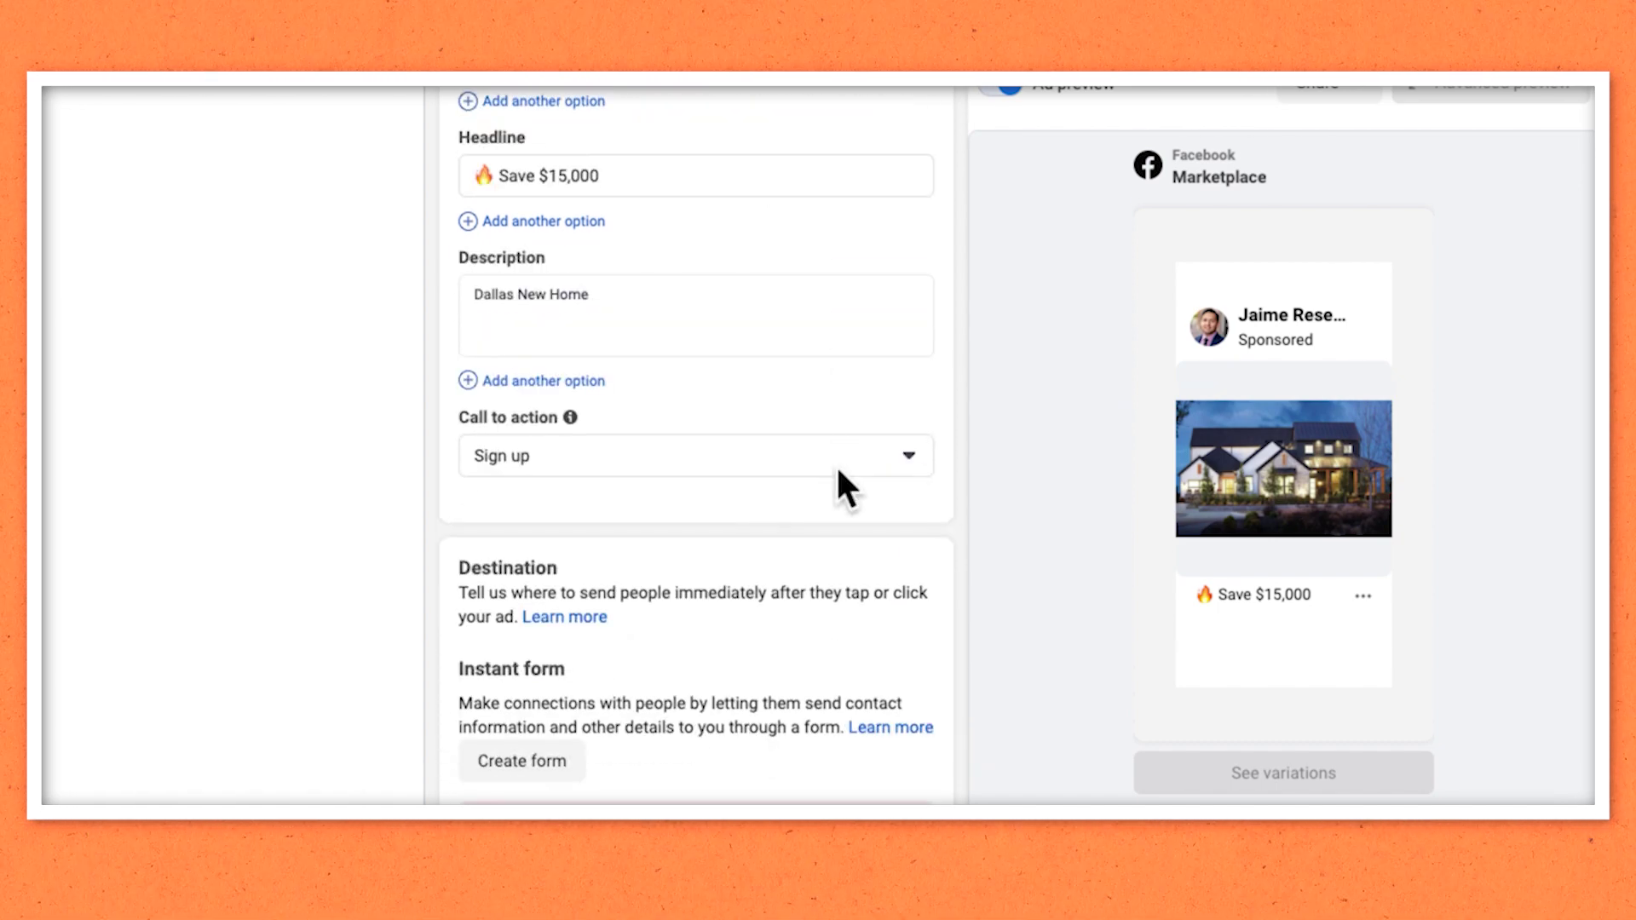
click(791, 456)
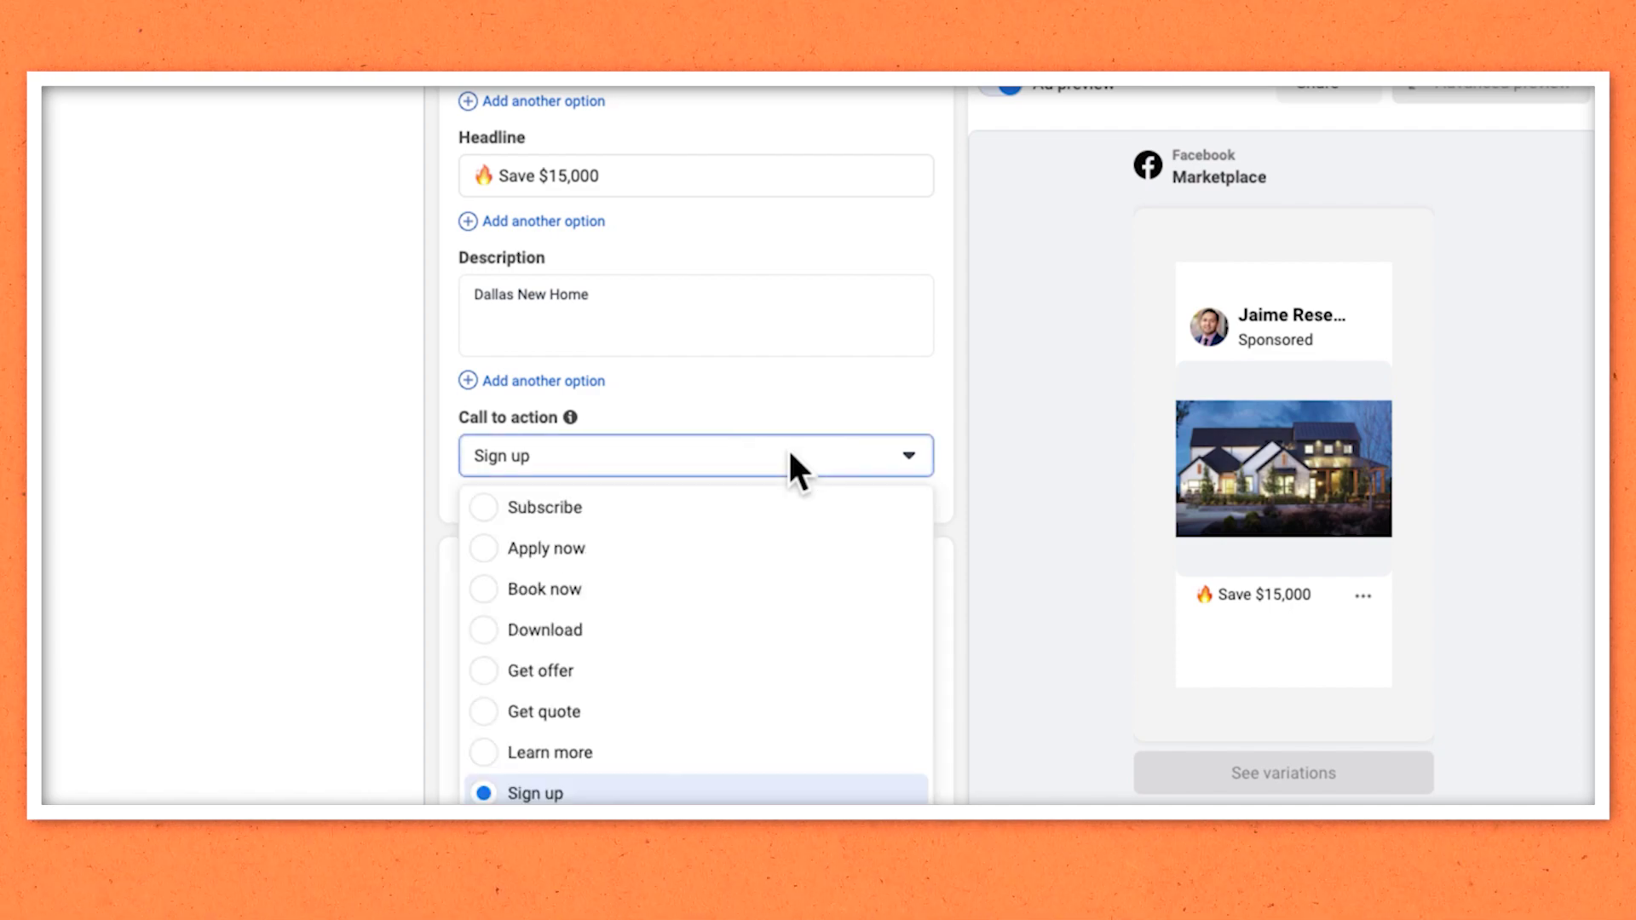
click(571, 750)
scroll(778, 503, down, 3)
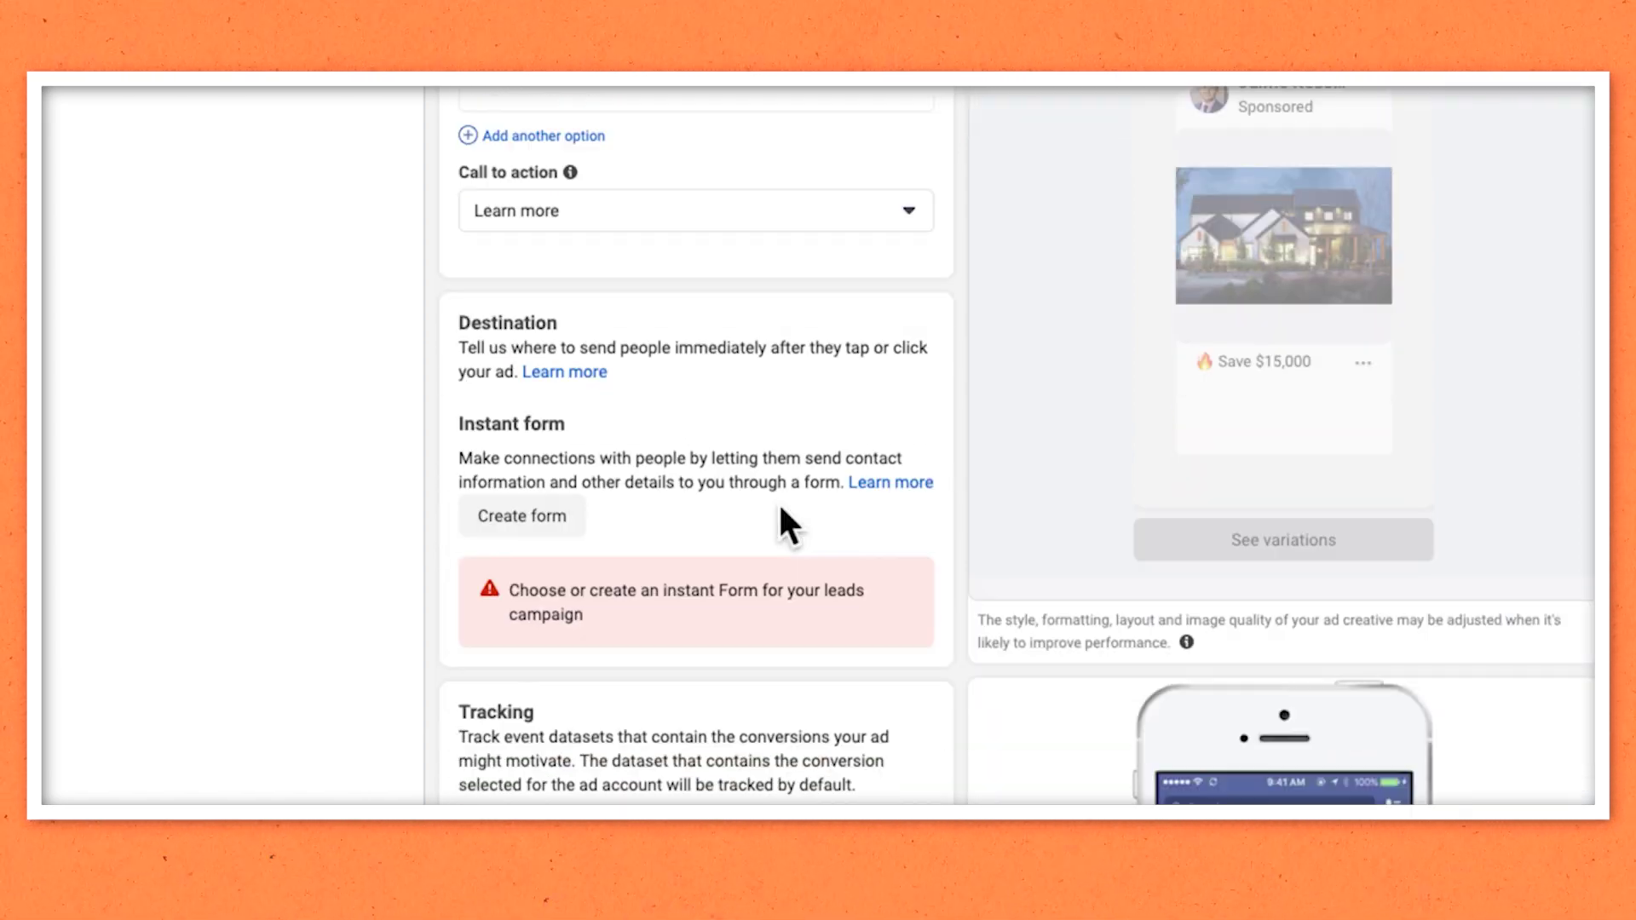
- Start a new instant form for the housing ad, set its sharing to Open, and return to its content
click(543, 530)
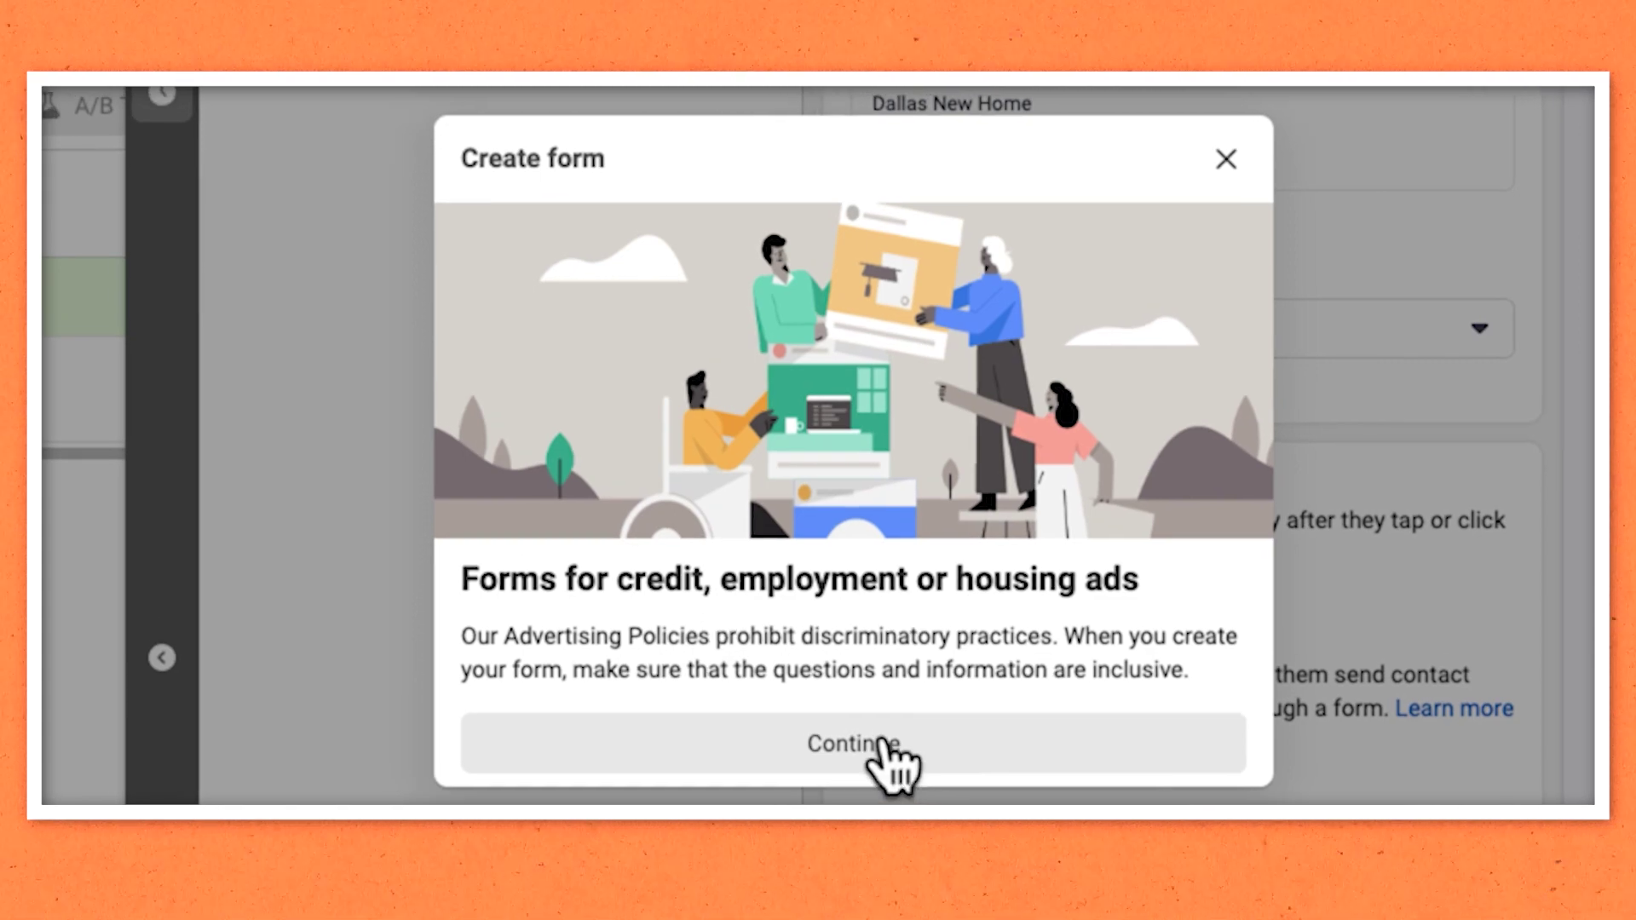
click(884, 744)
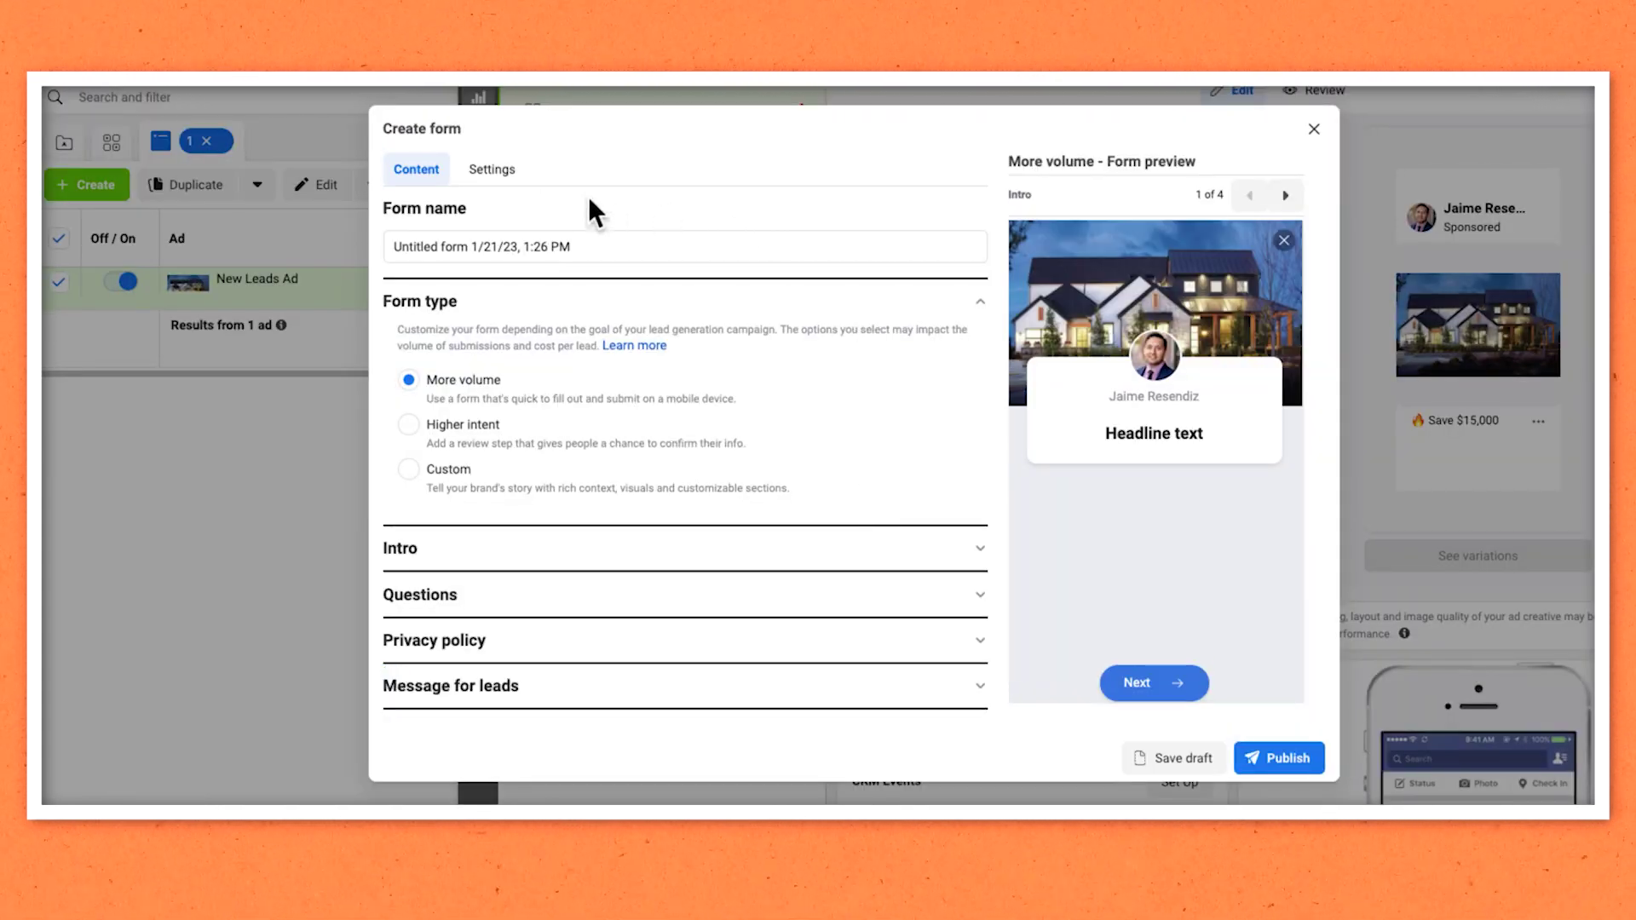
click(494, 170)
click(438, 369)
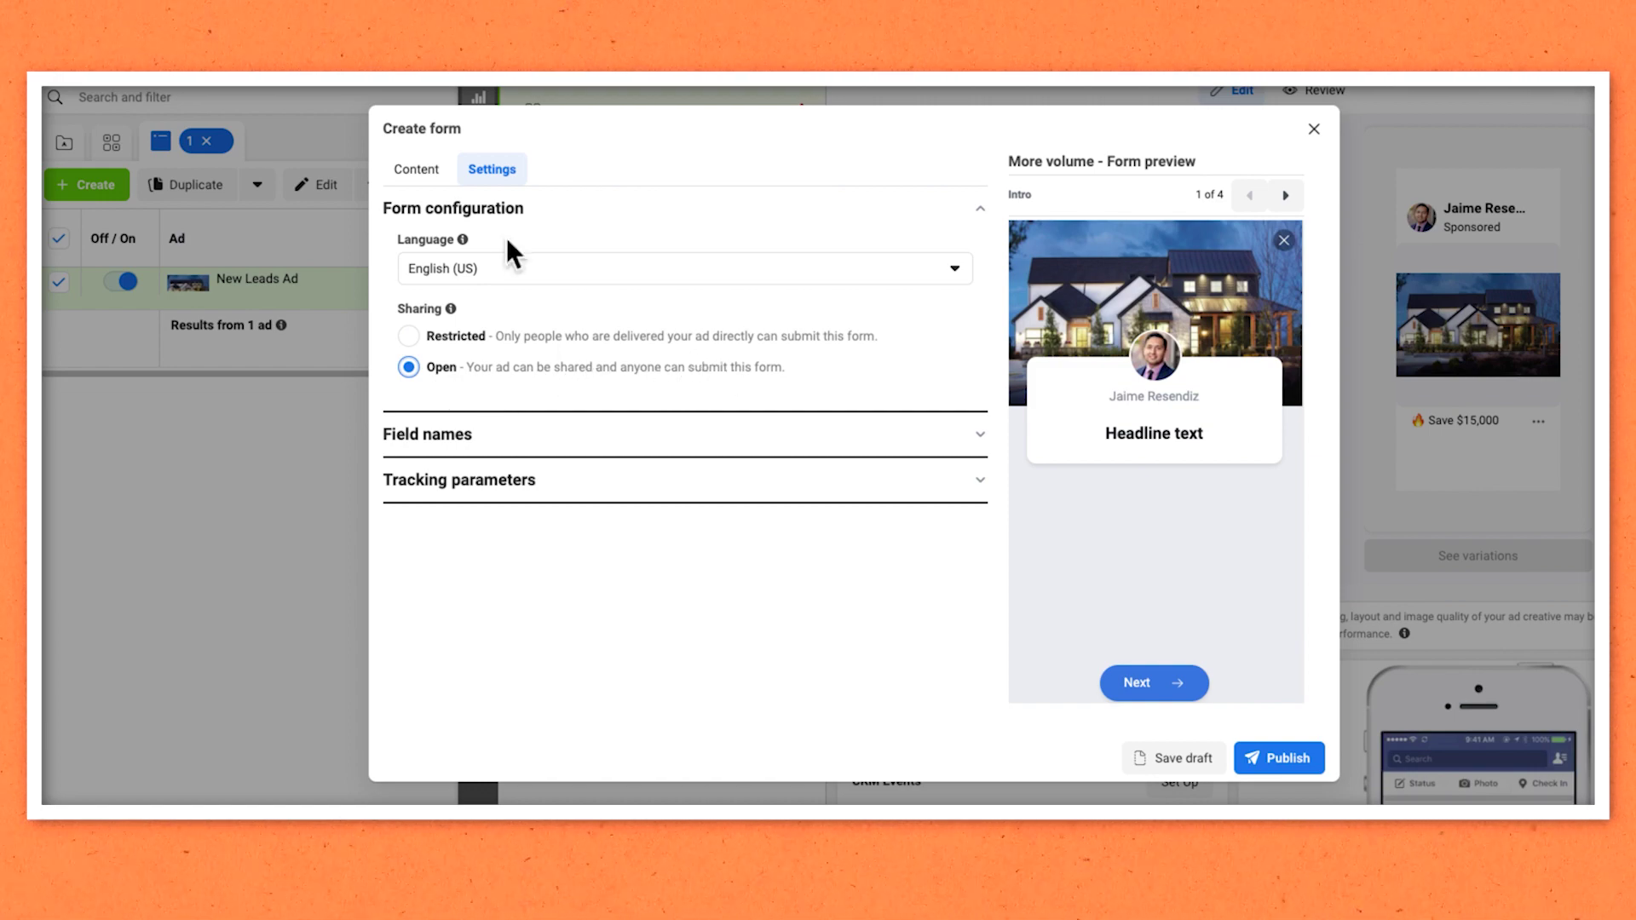
click(419, 175)
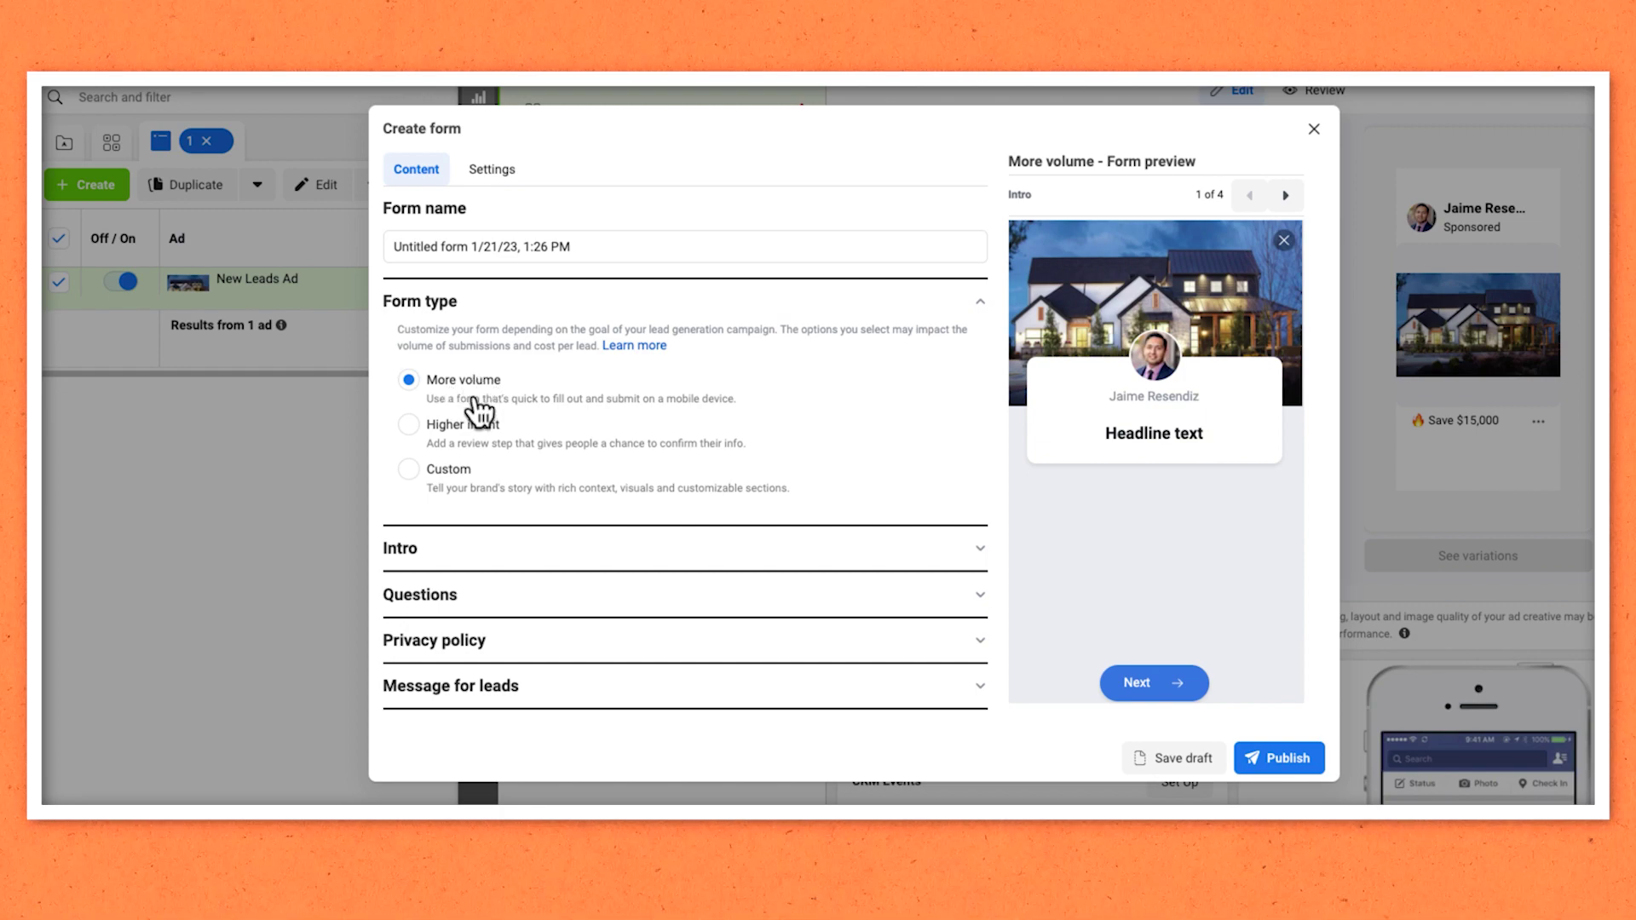
- Fill in the form's intro greeting with the headline "Save $15,000" and the description "Brand New Home"
click(484, 558)
scroll(490, 569, down, 2)
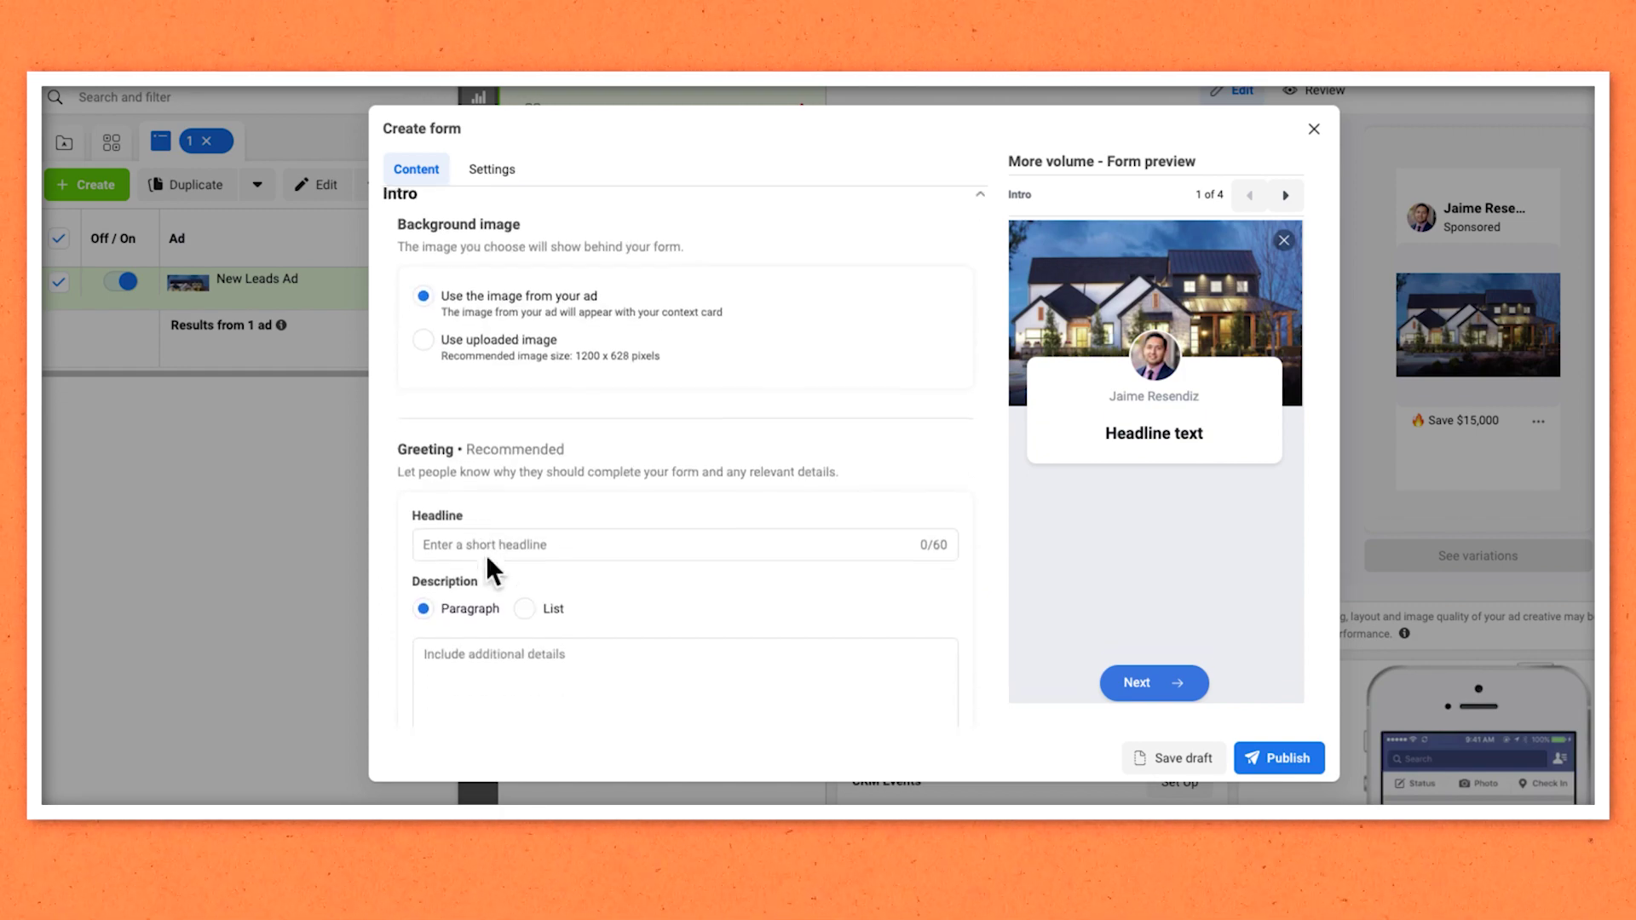
scroll(640, 456, down, 1)
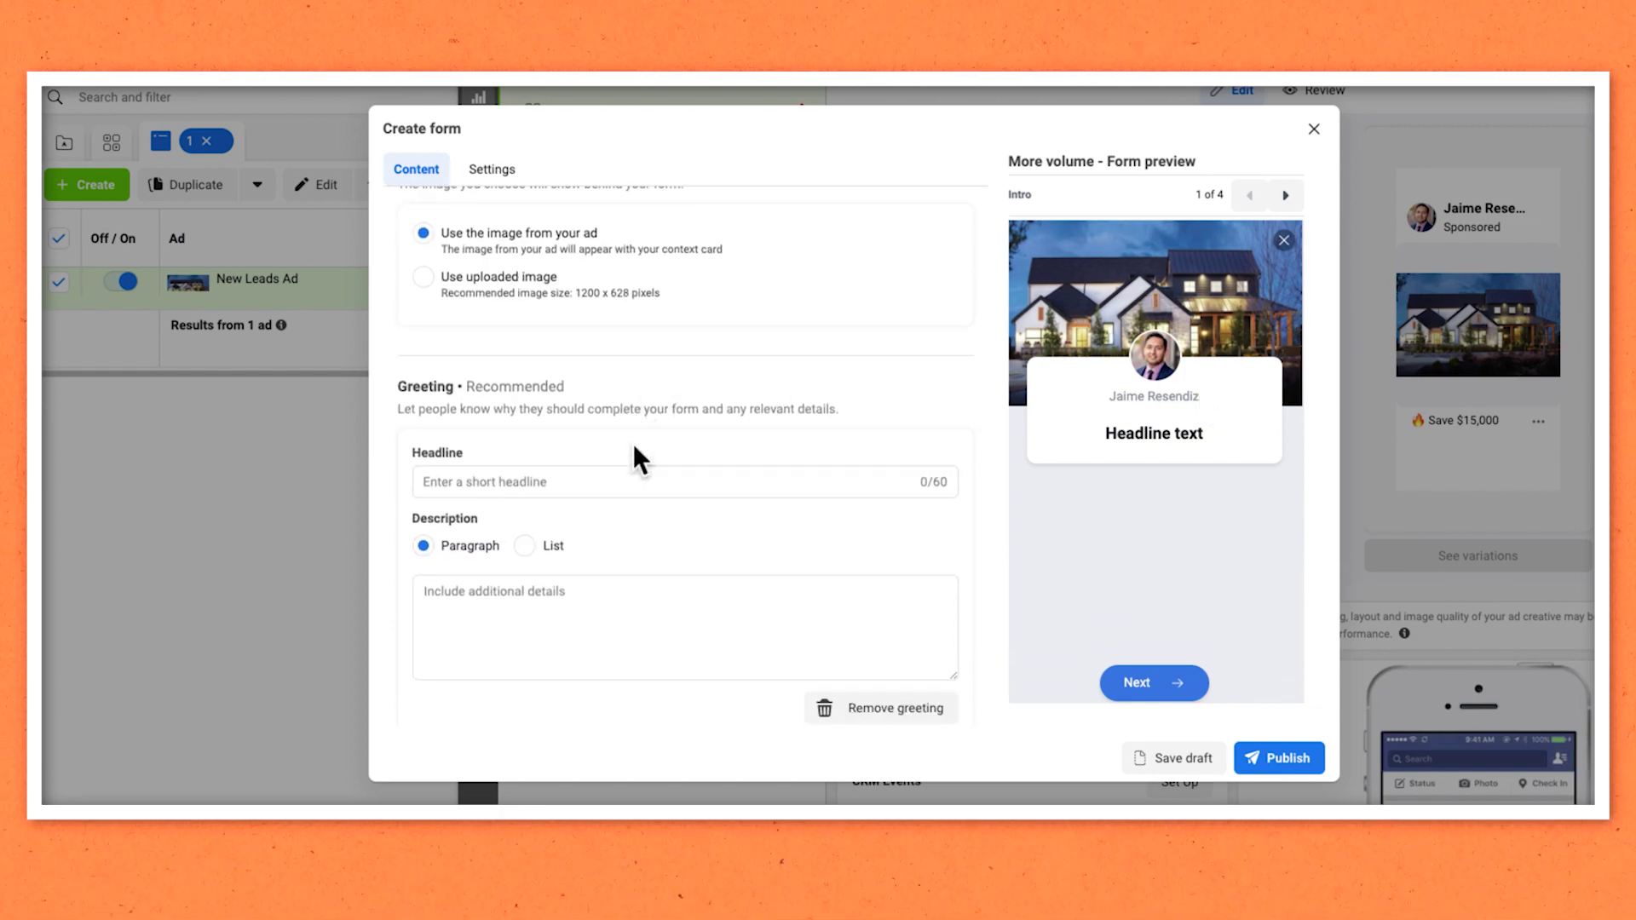
click(446, 480)
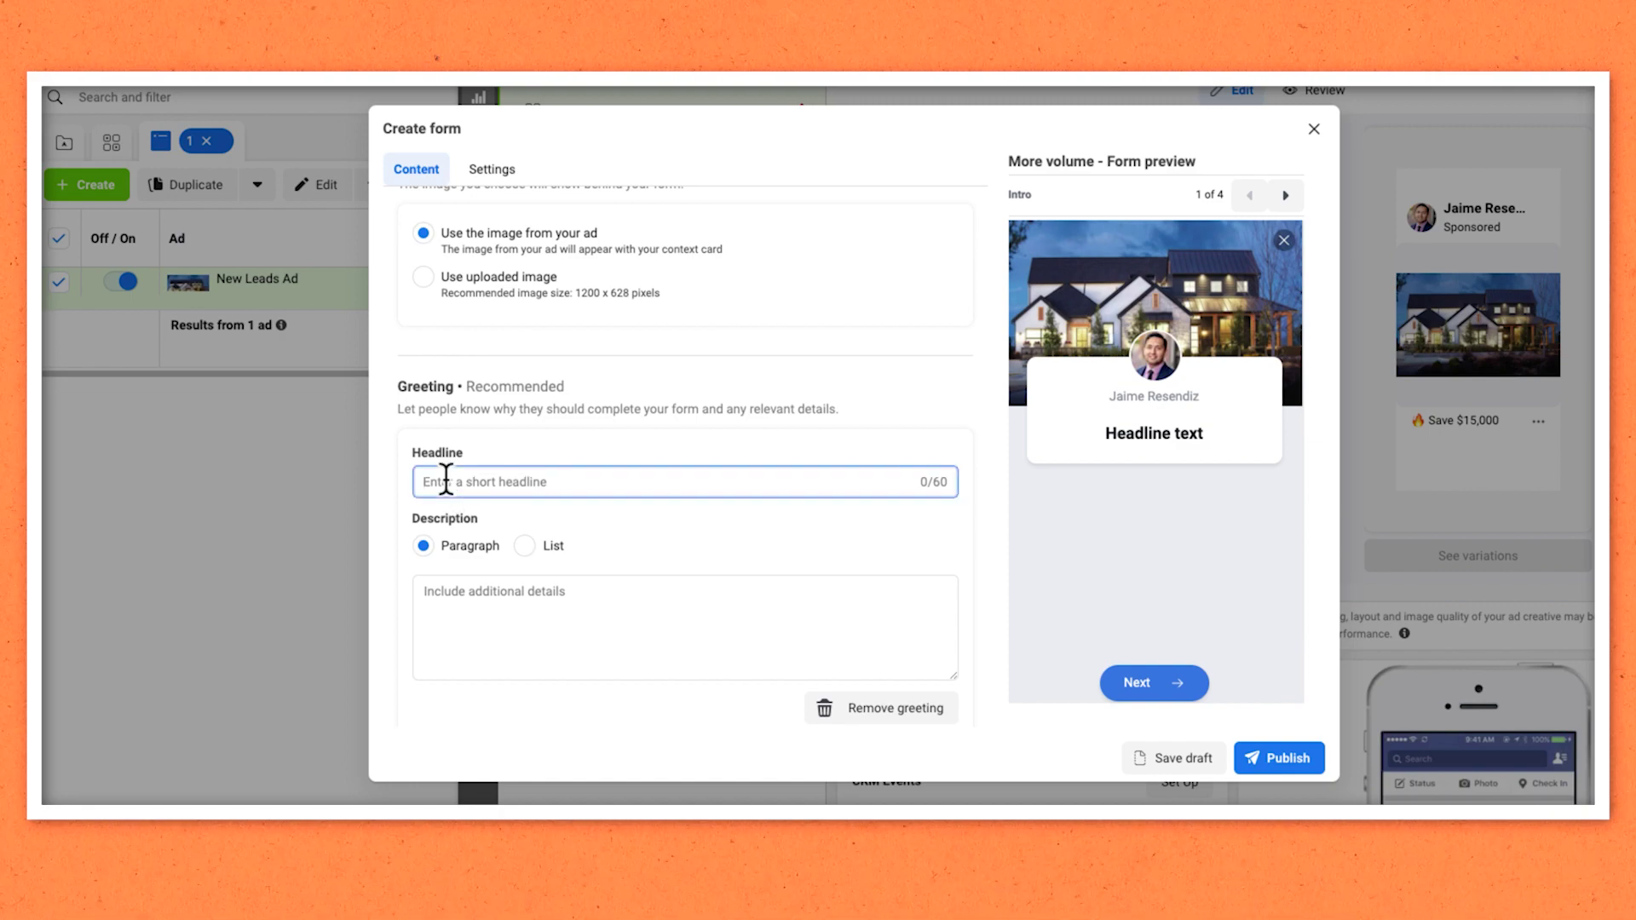
text(Save )
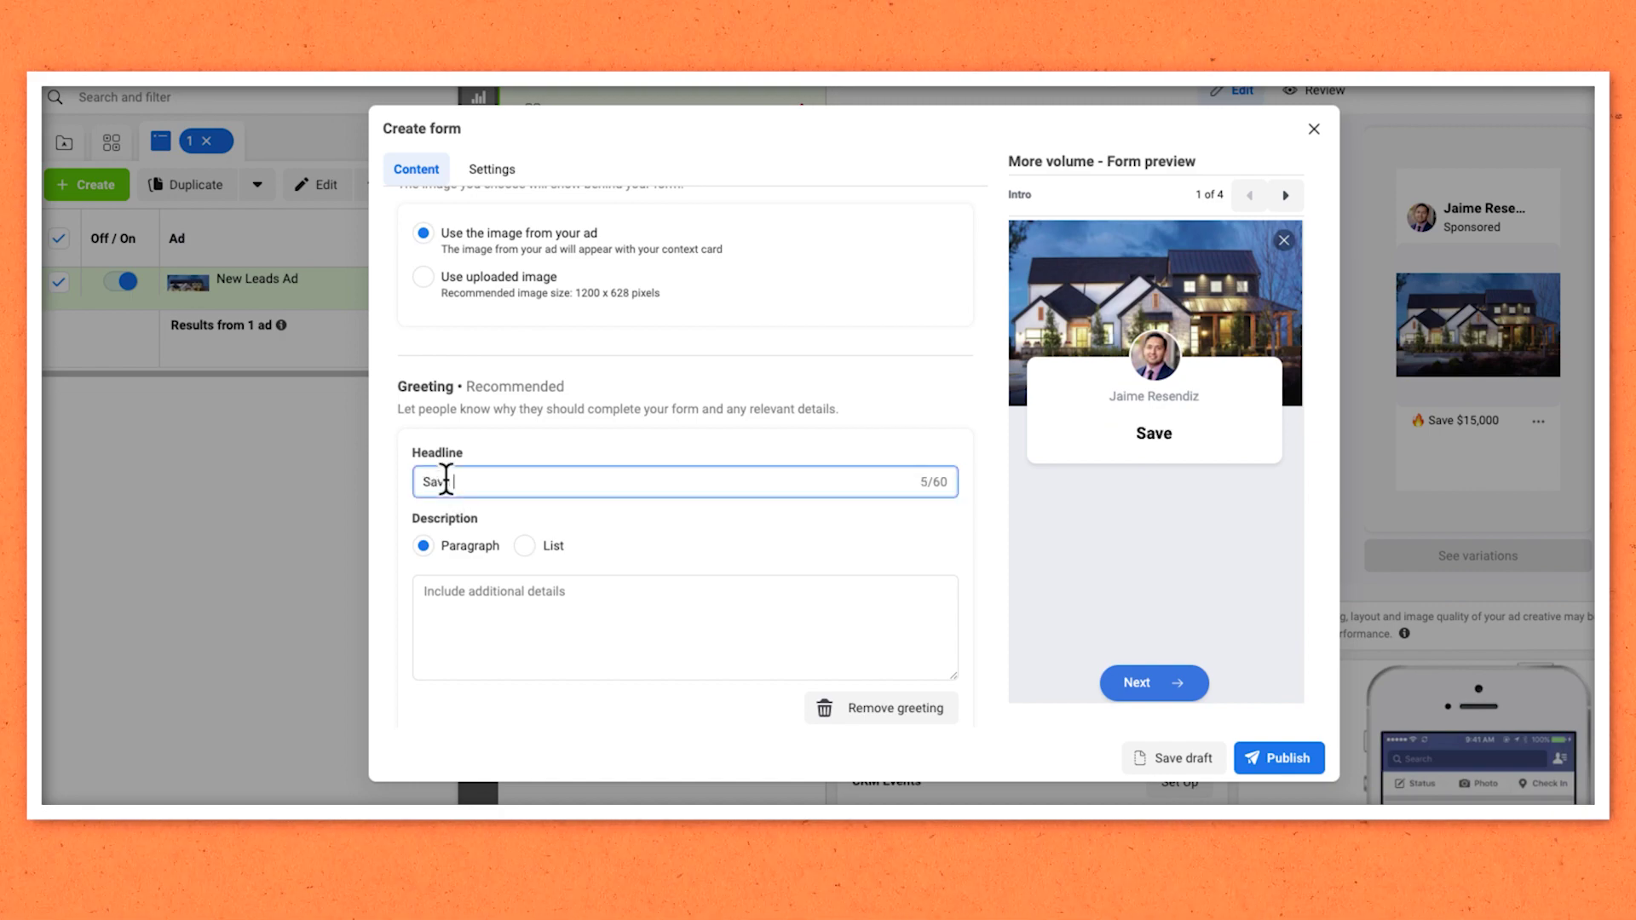
text($15,000)
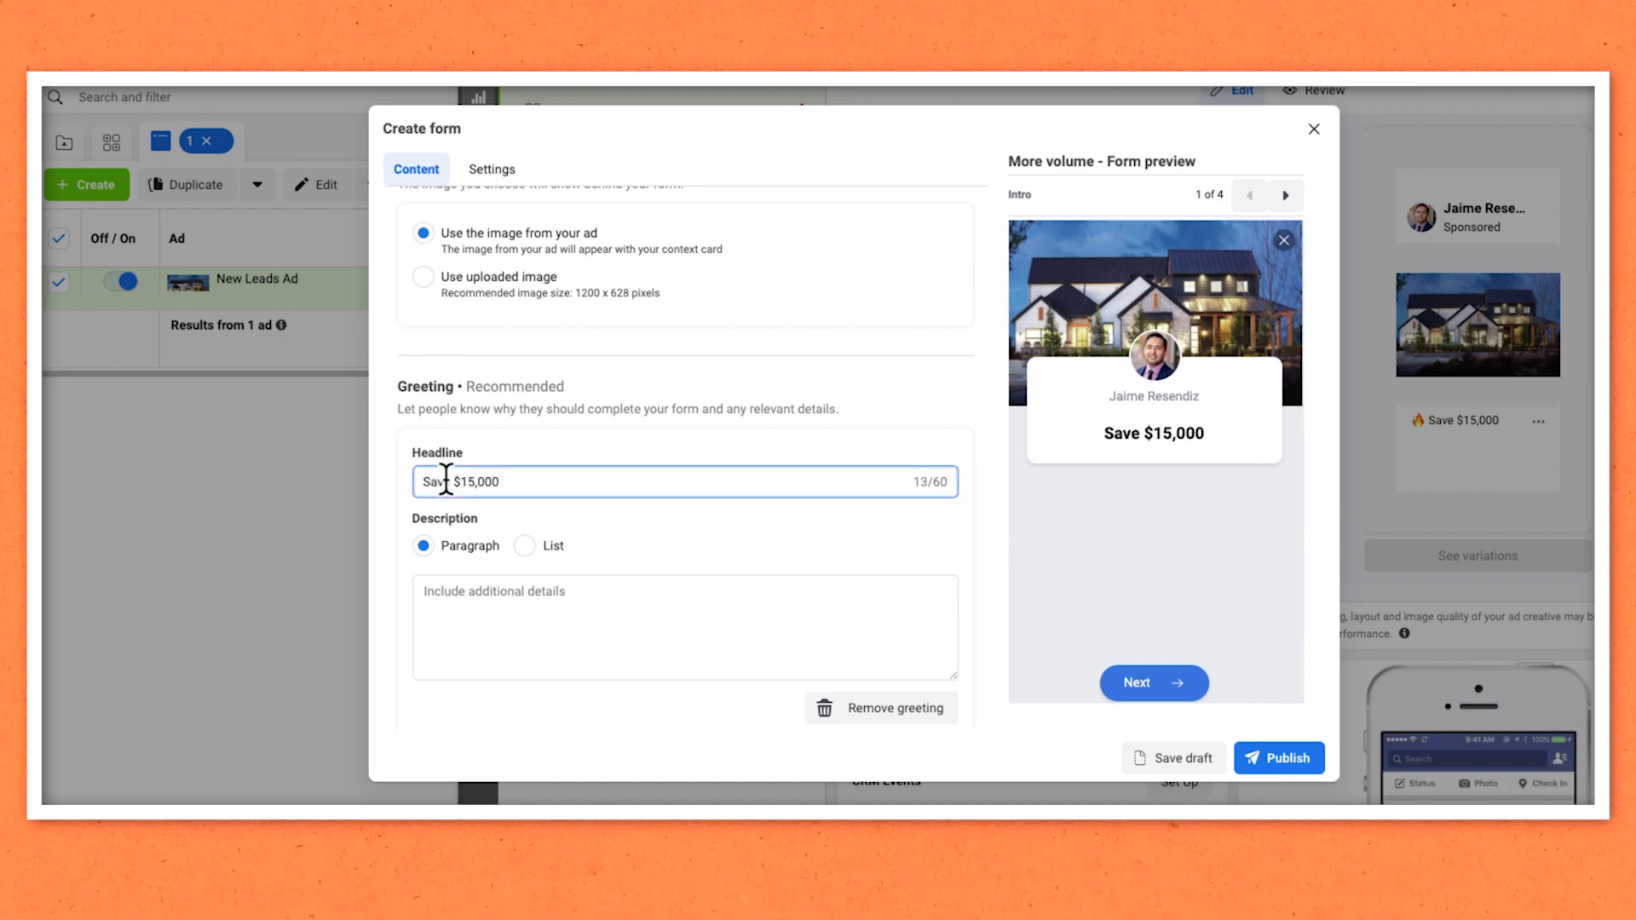
click(445, 608)
text(Ban)
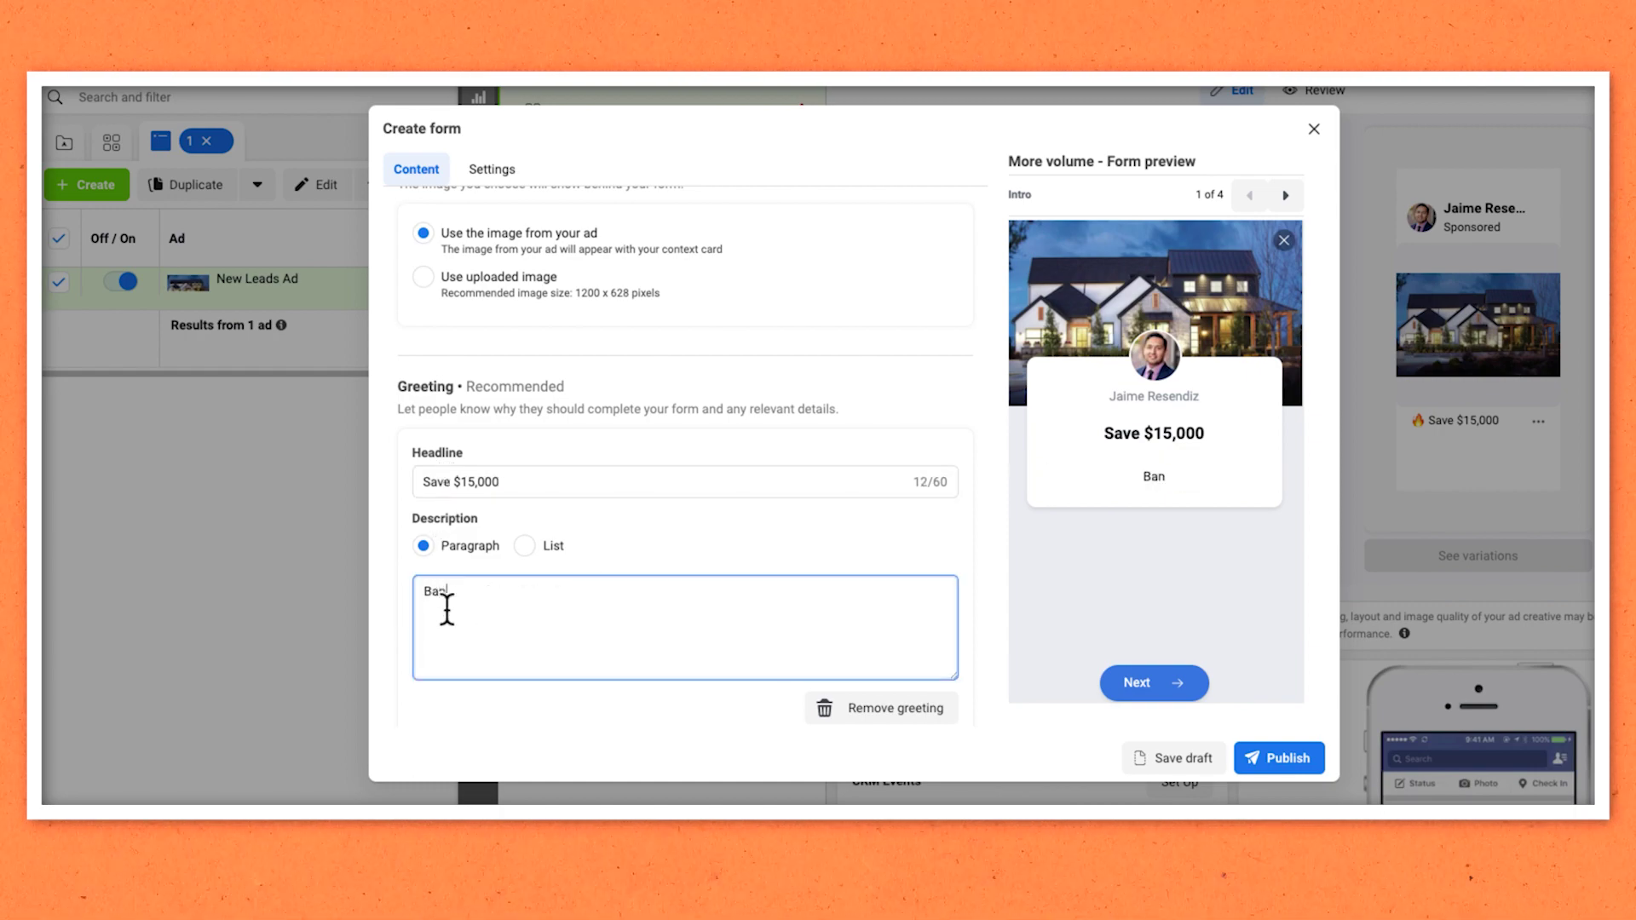
key(BackSpace)
text(rand New Home)
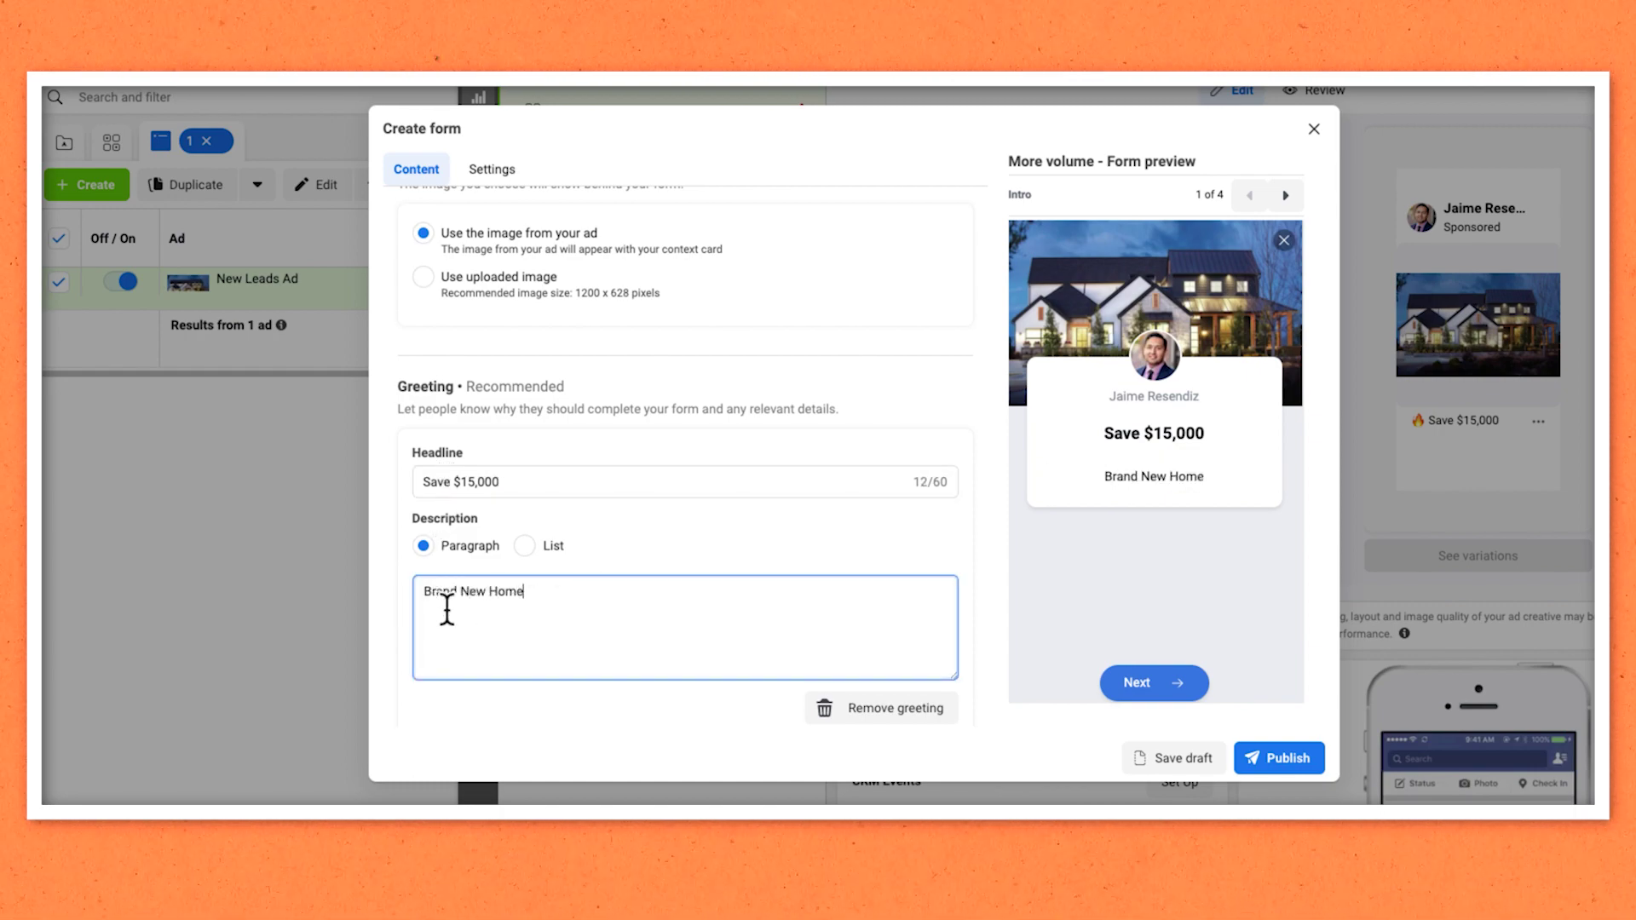
- Enter "Where can I send you the details?" as the description of the form's prefill questions
scroll(447, 609, down, 3)
click(446, 619)
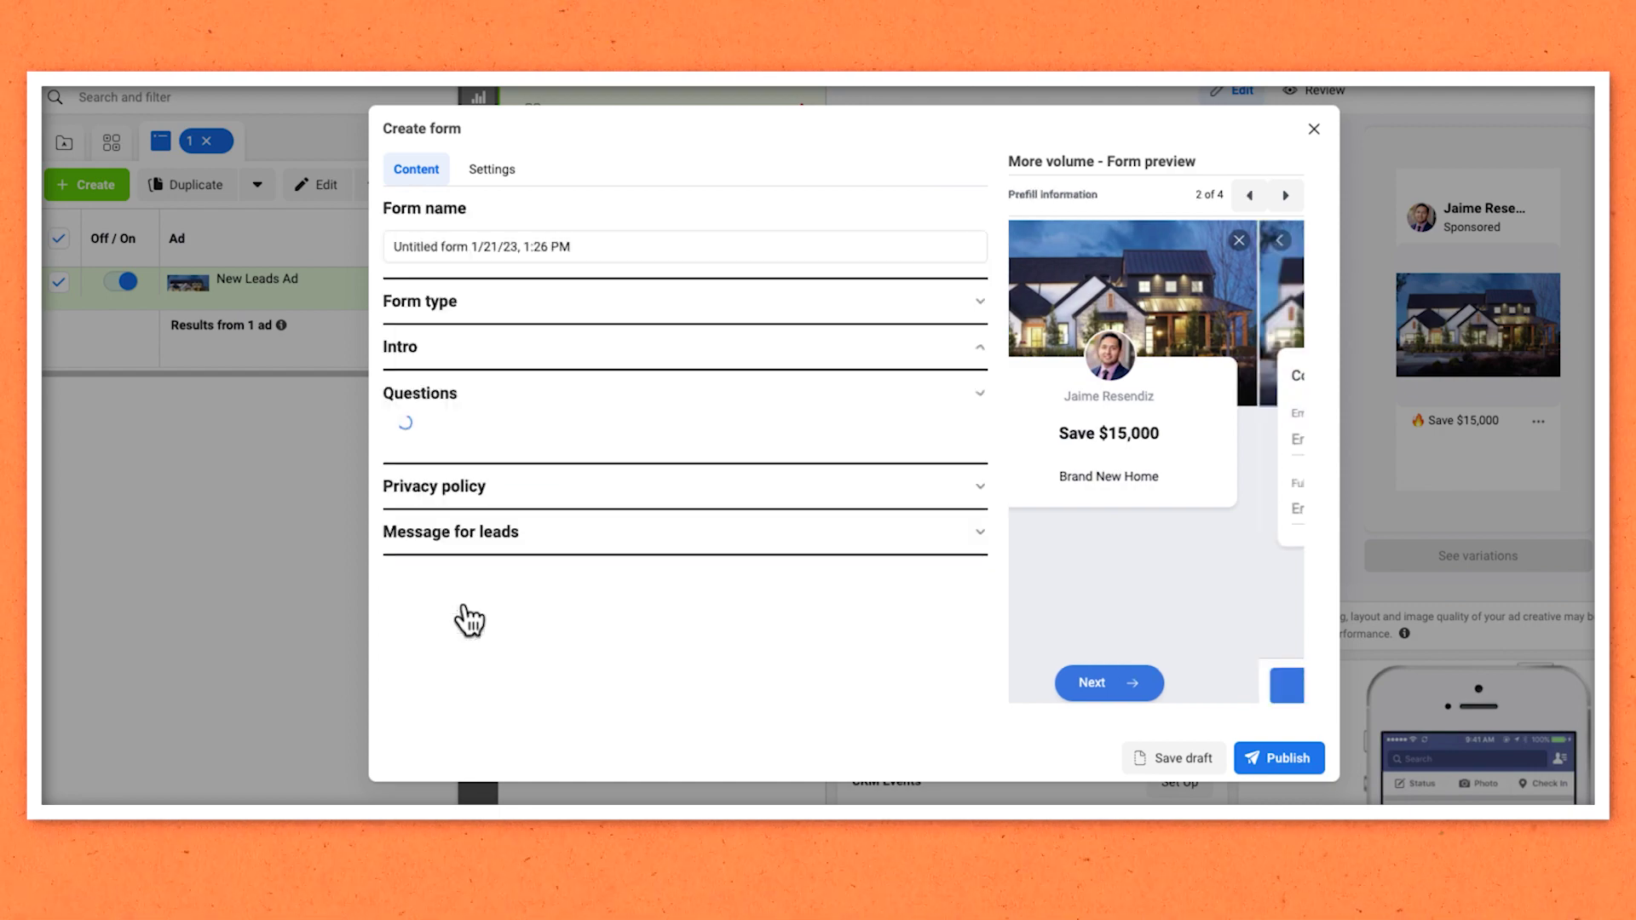
click(527, 585)
text(Where can I send you the d)
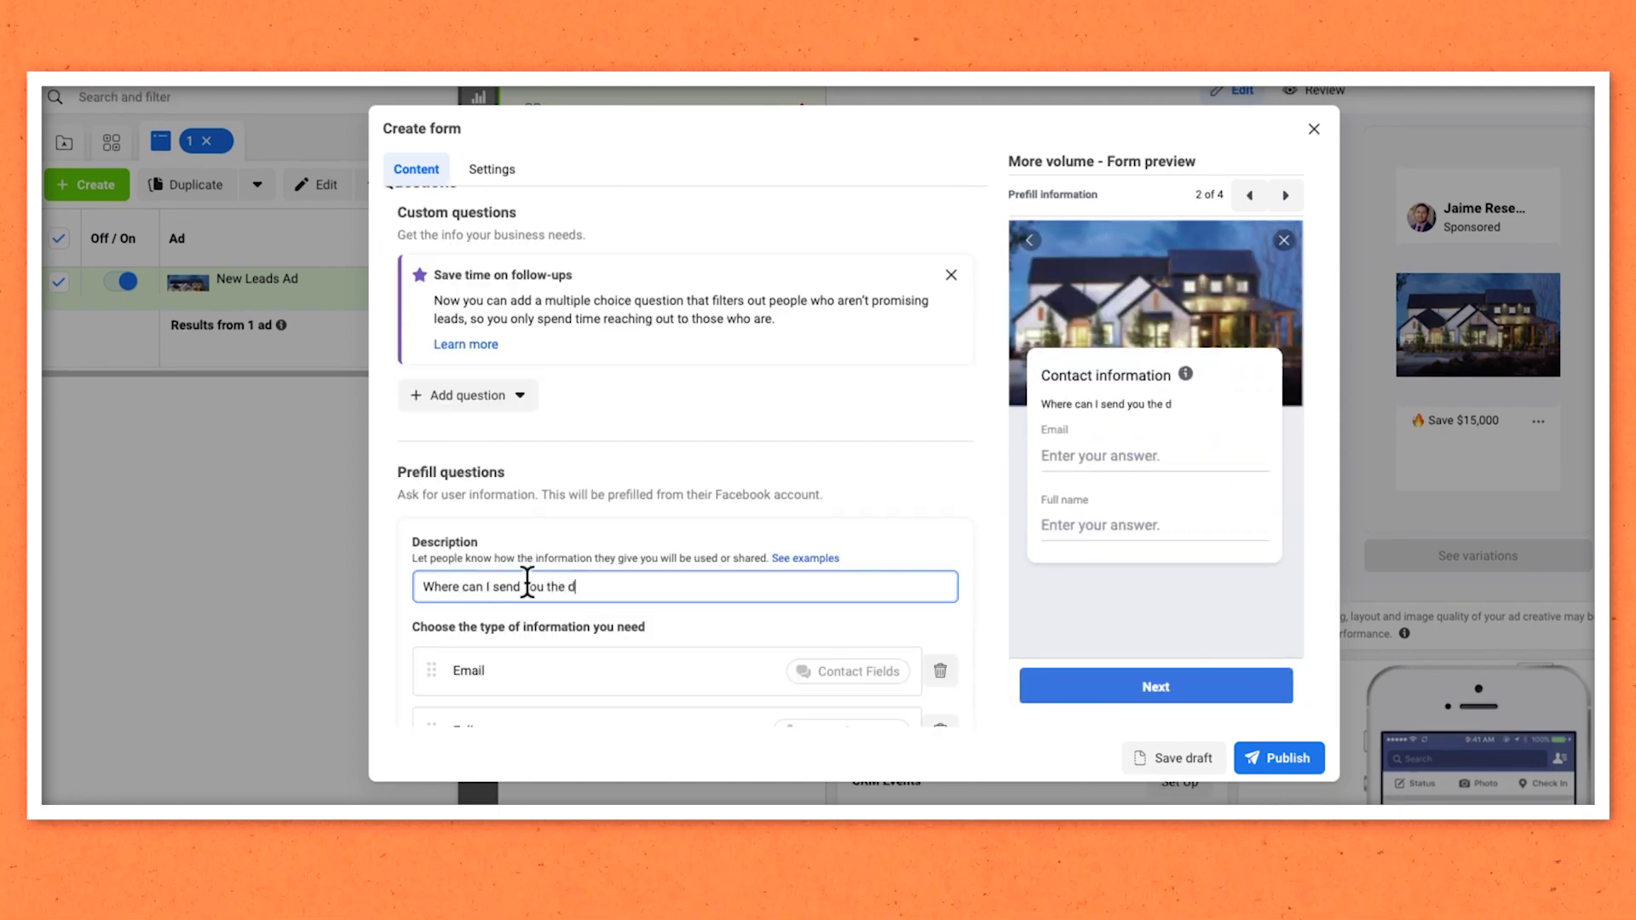
text(etails?)
scroll(529, 580, down, 3)
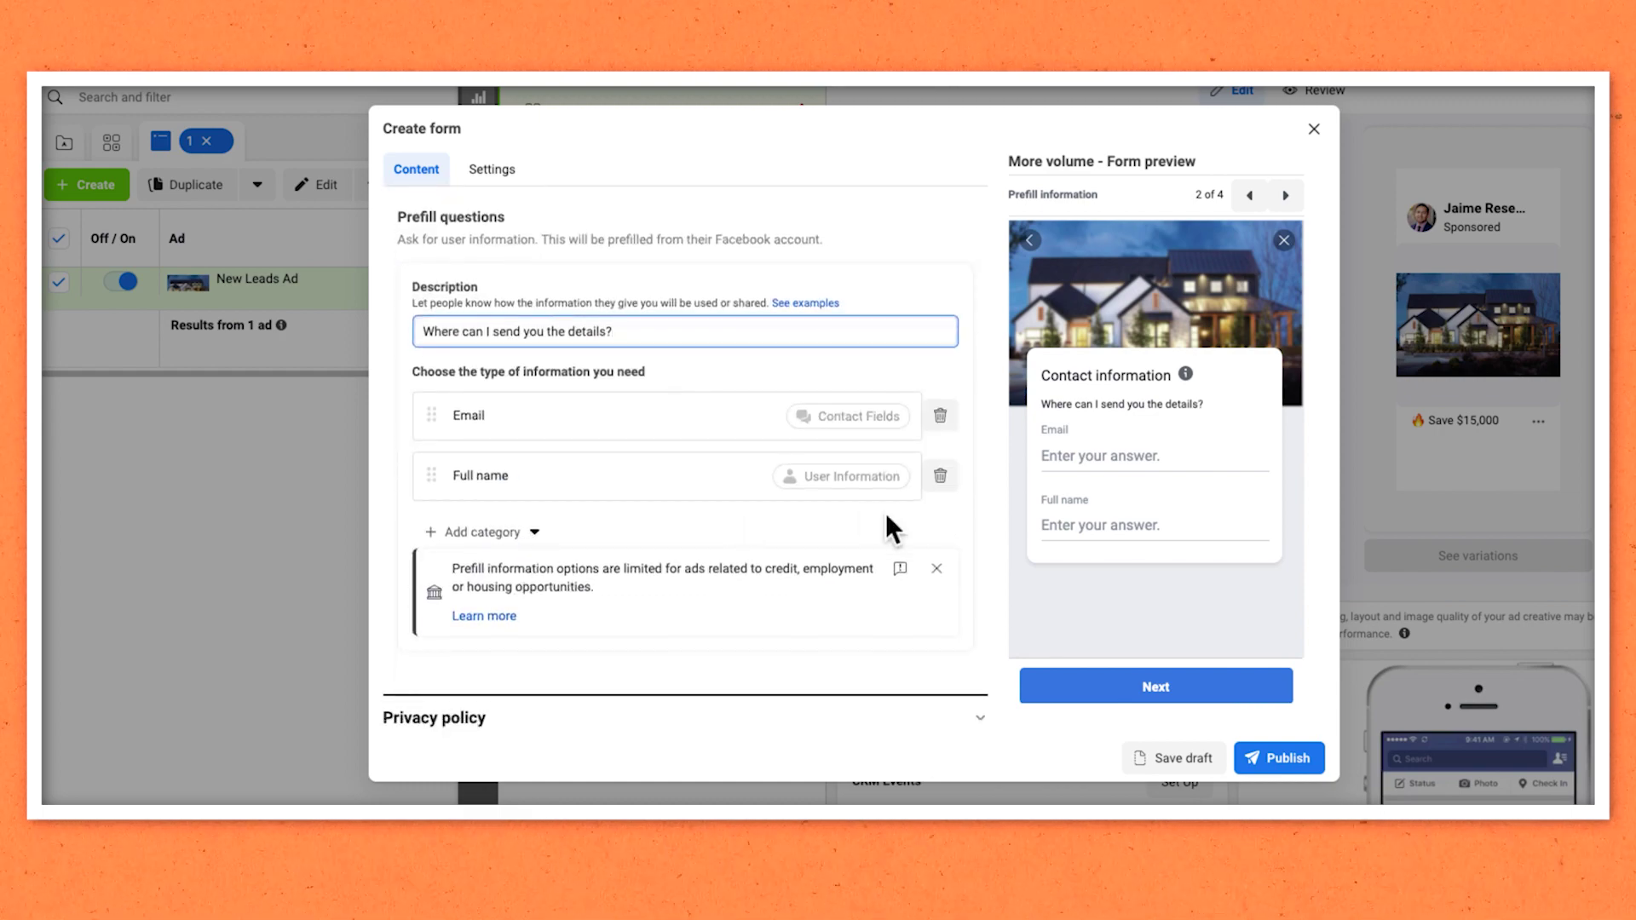
- Replace the Full name field with First name, add a Phone number field, and move First name above Email
click(445, 474)
mouse_move(447, 542)
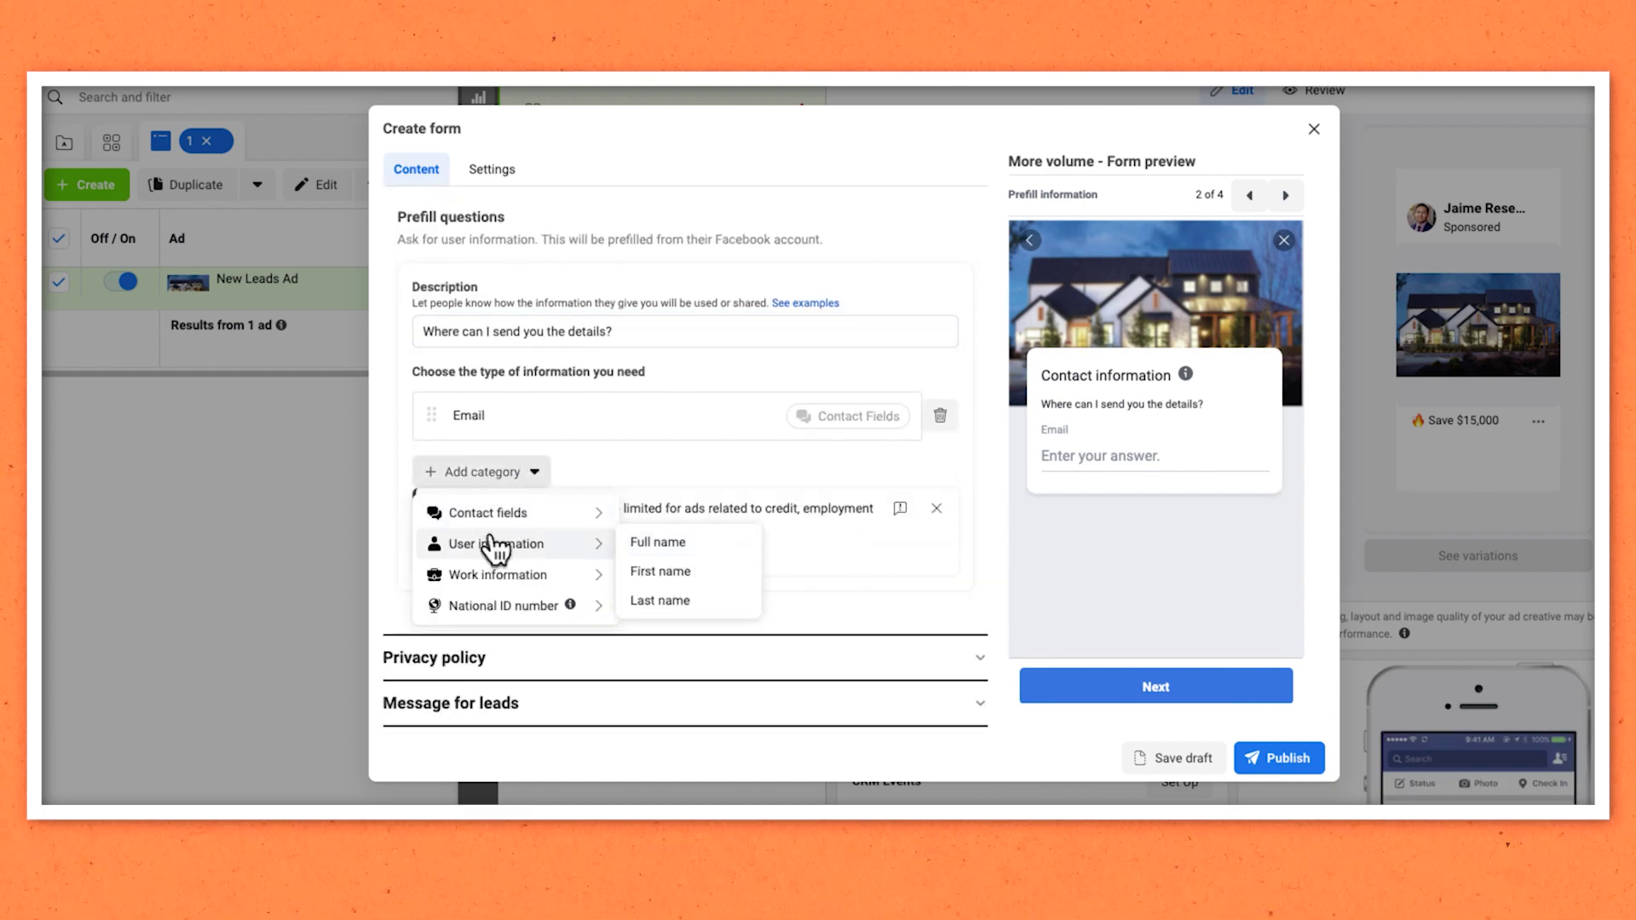
click(682, 573)
click(535, 533)
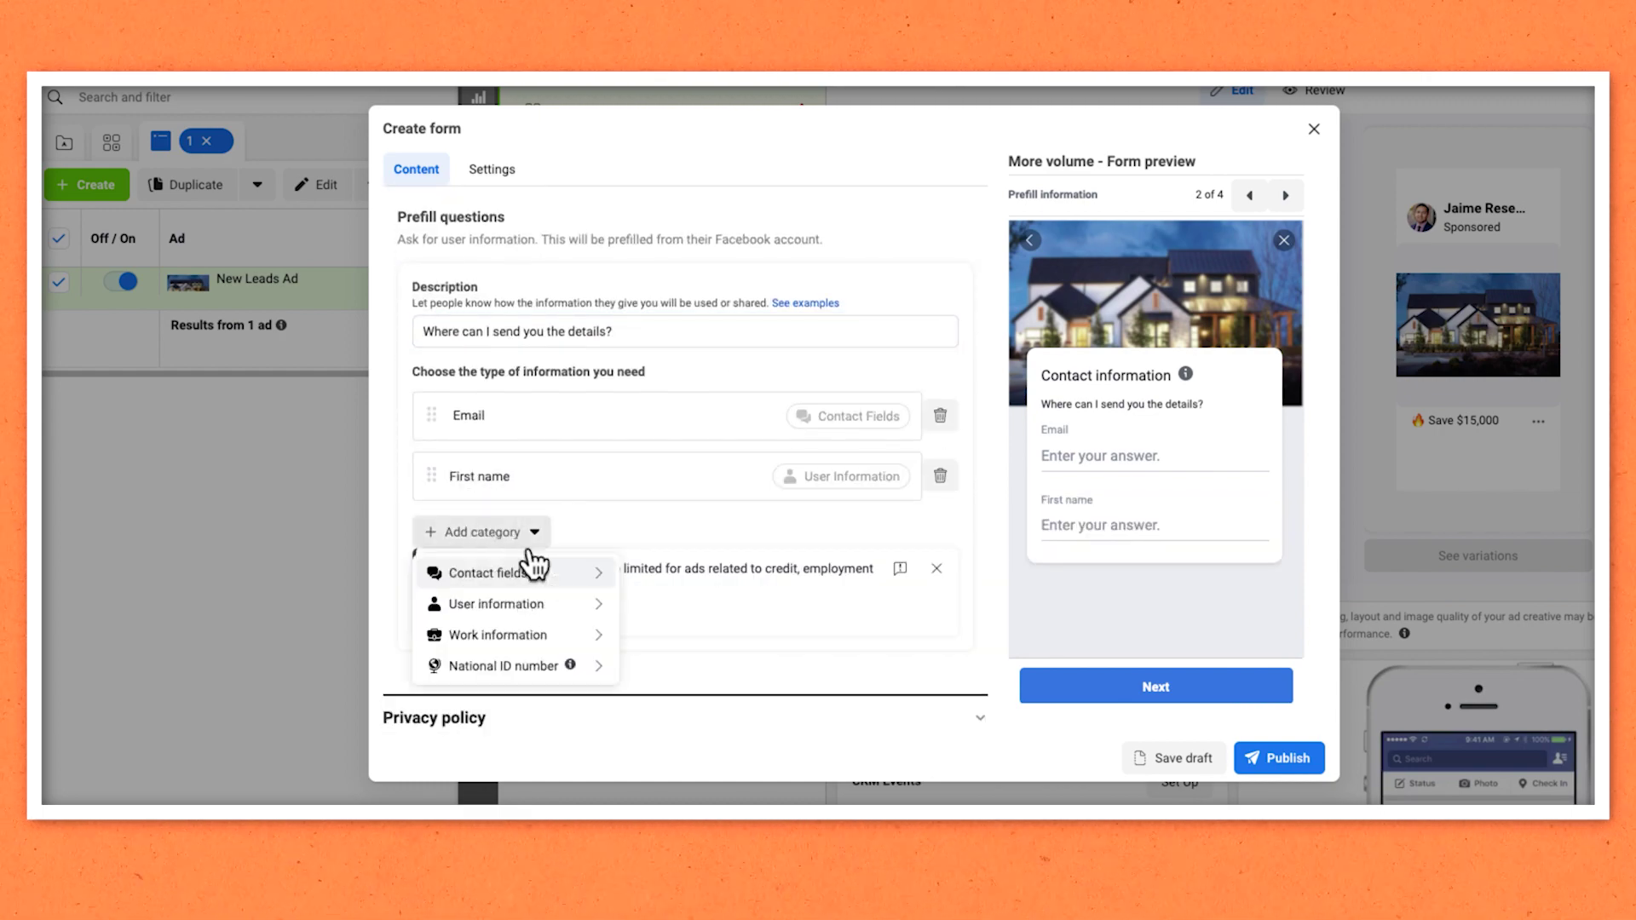
mouse_move(555, 585)
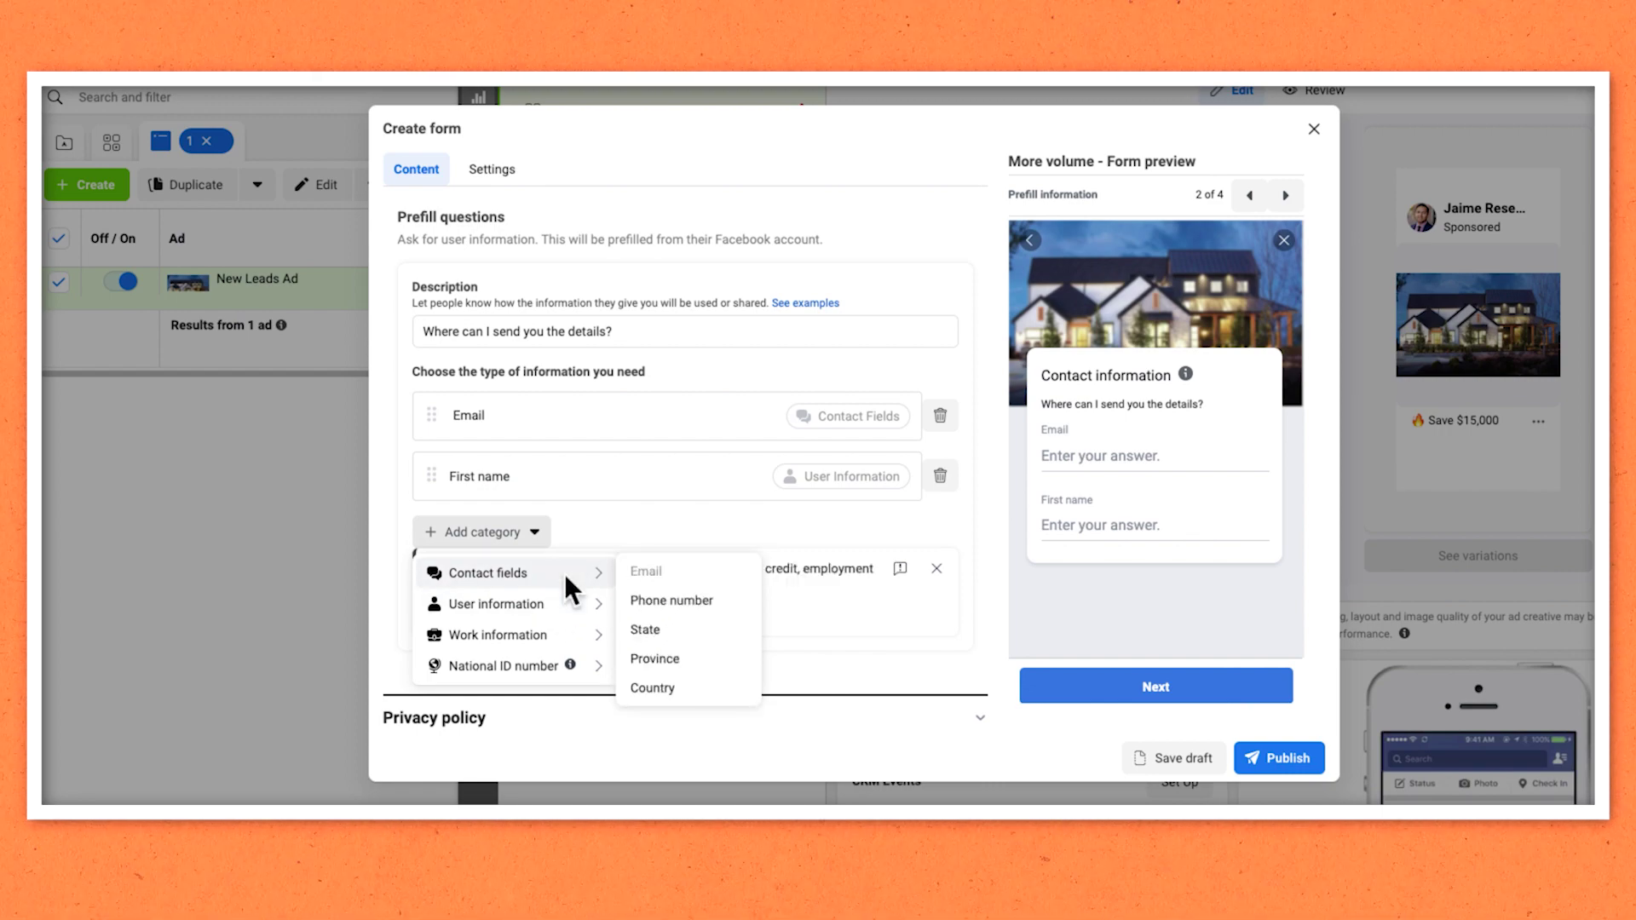
click(672, 601)
drag(432, 478, 432, 404)
- Go past the privacy policy section and set the call-to-action button in the message for leads to Call business
scroll(520, 558, down, 2)
click(509, 661)
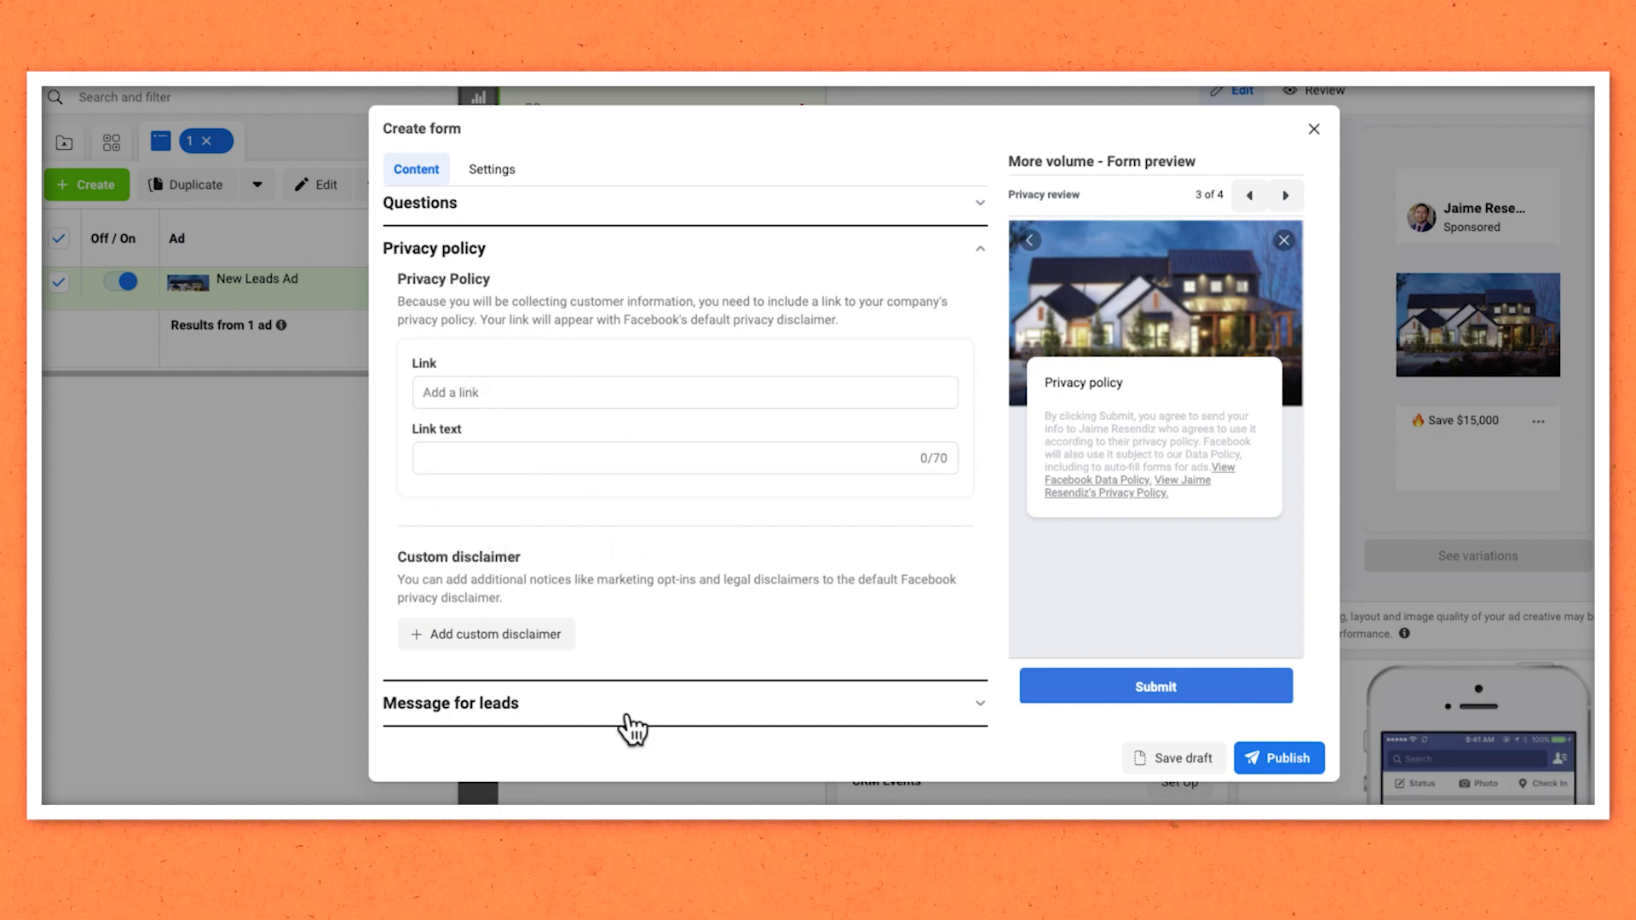
click(628, 718)
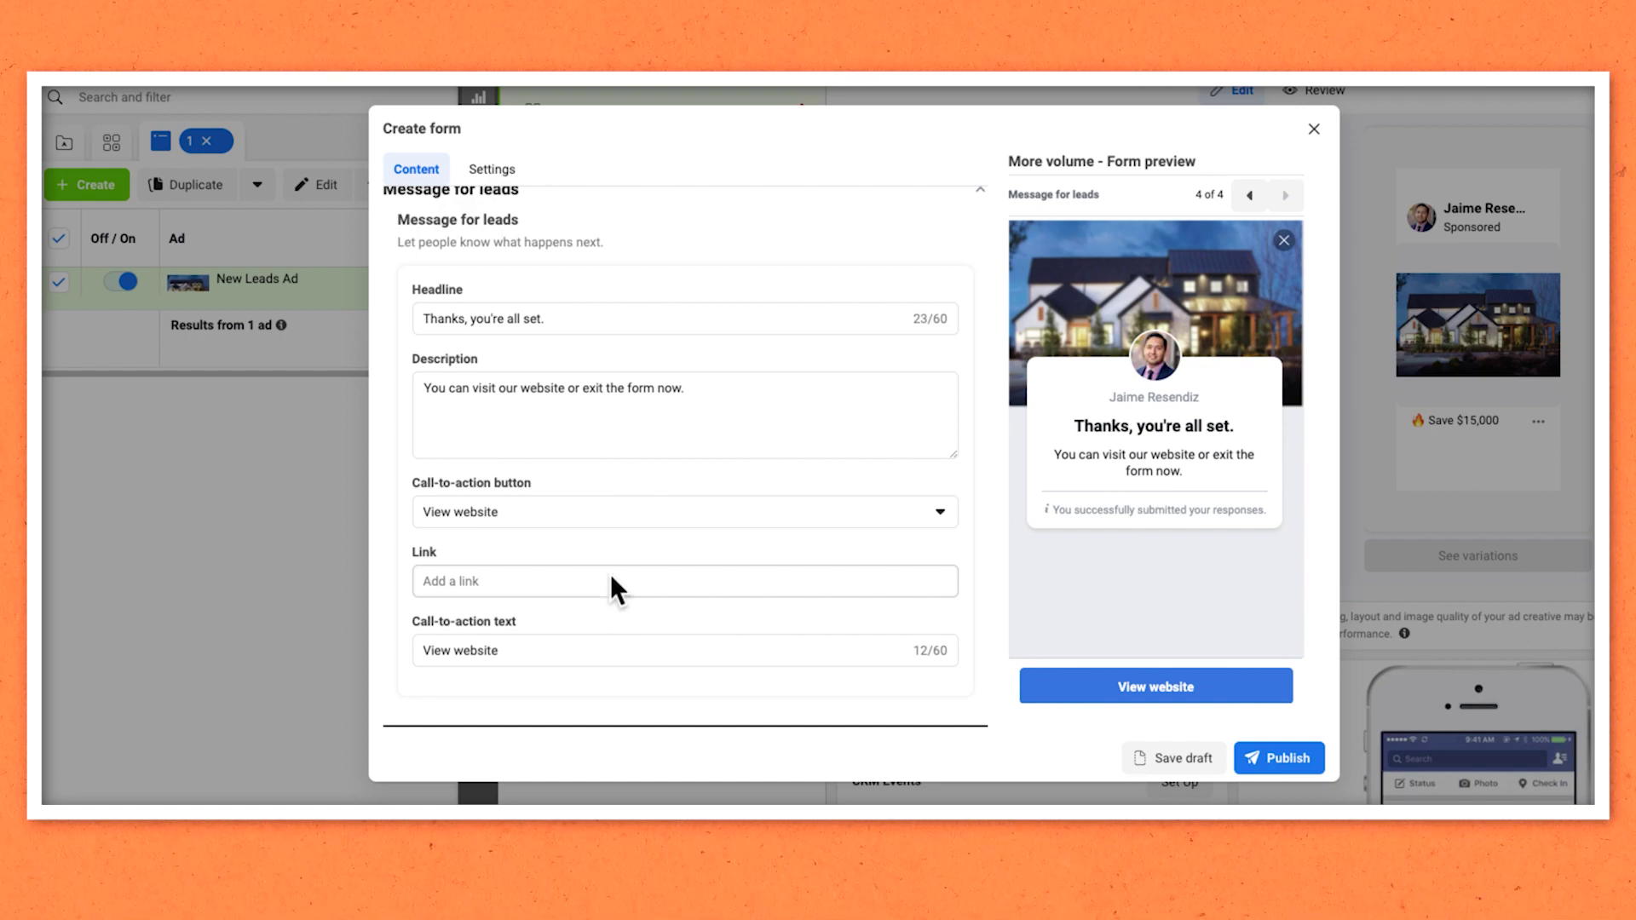
click(528, 516)
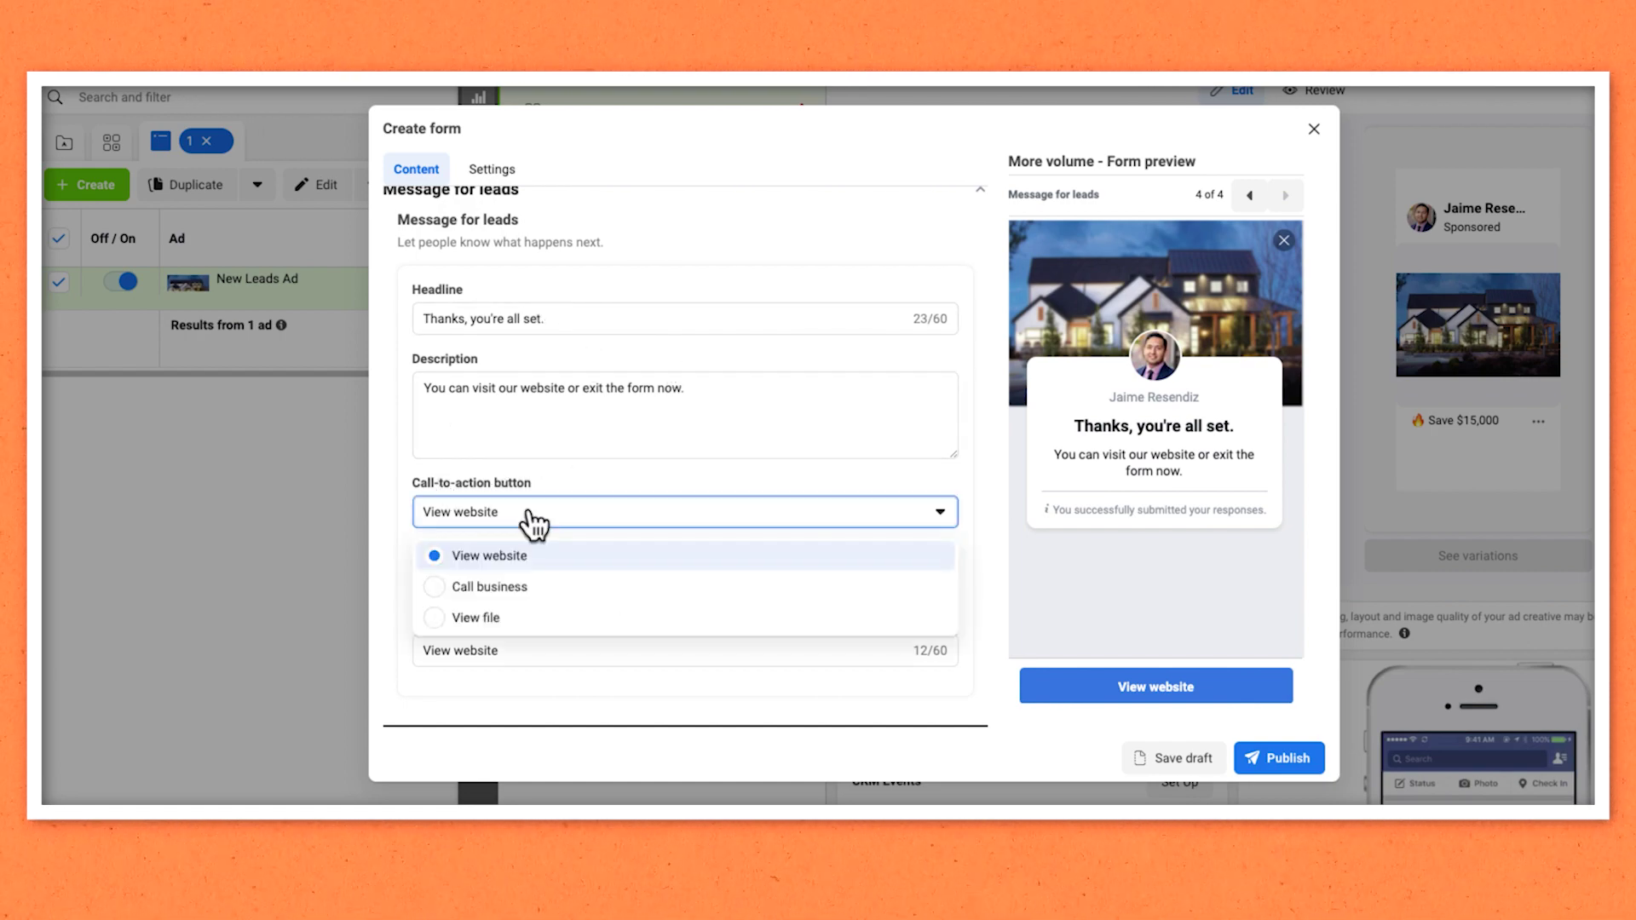
click(507, 594)
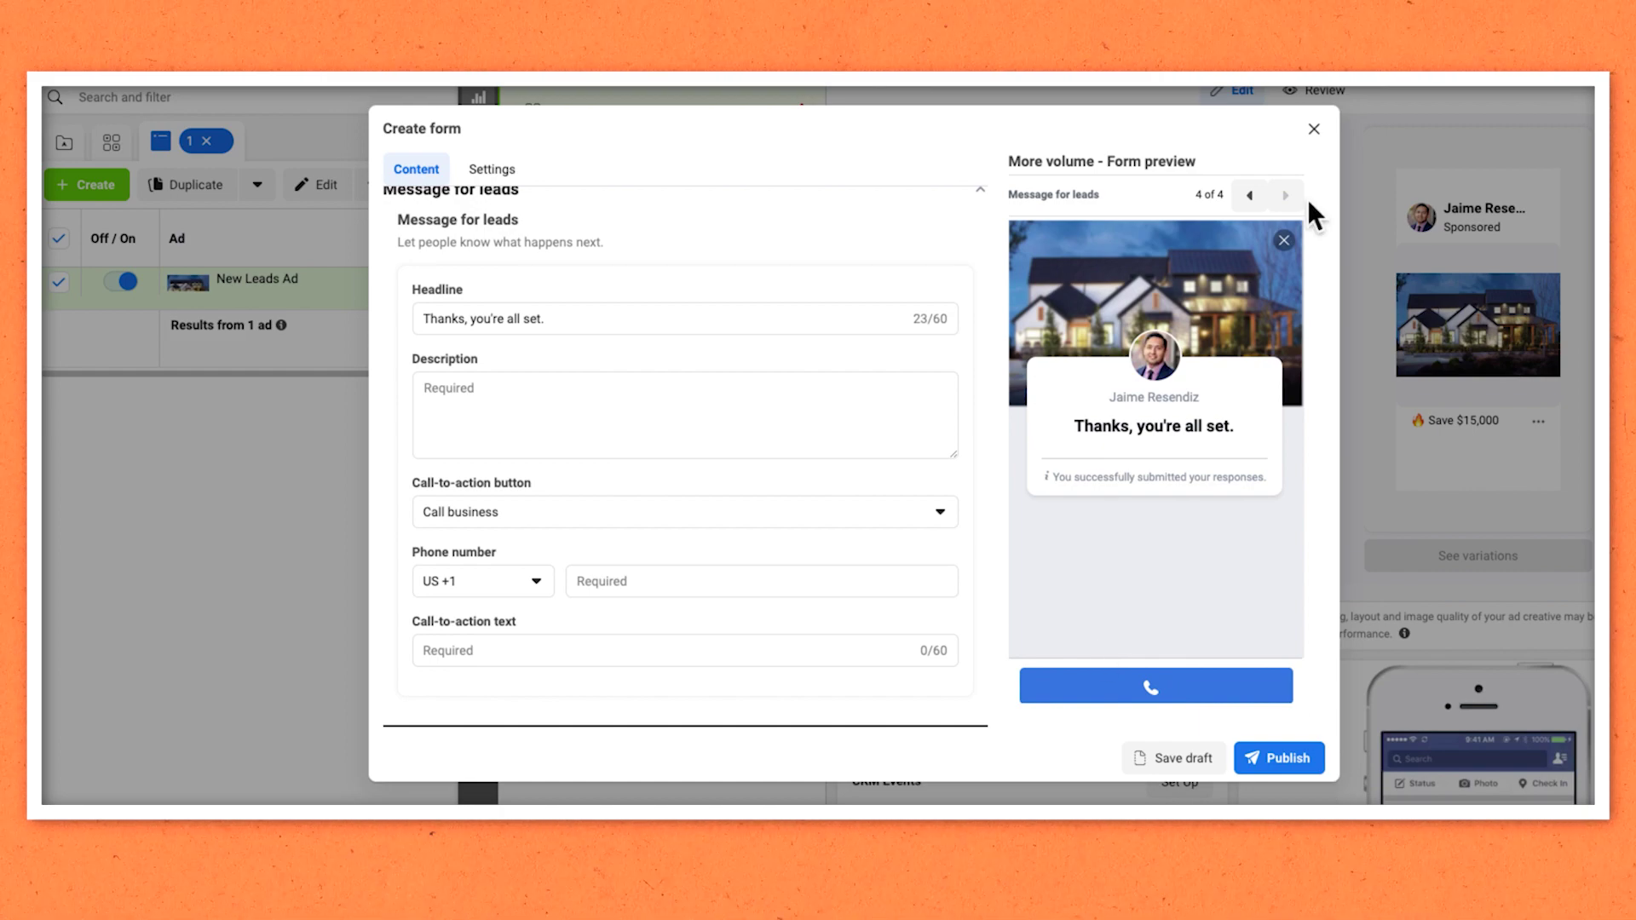
- Close the instant form without saving it and view the ad's tracking settings
click(1313, 132)
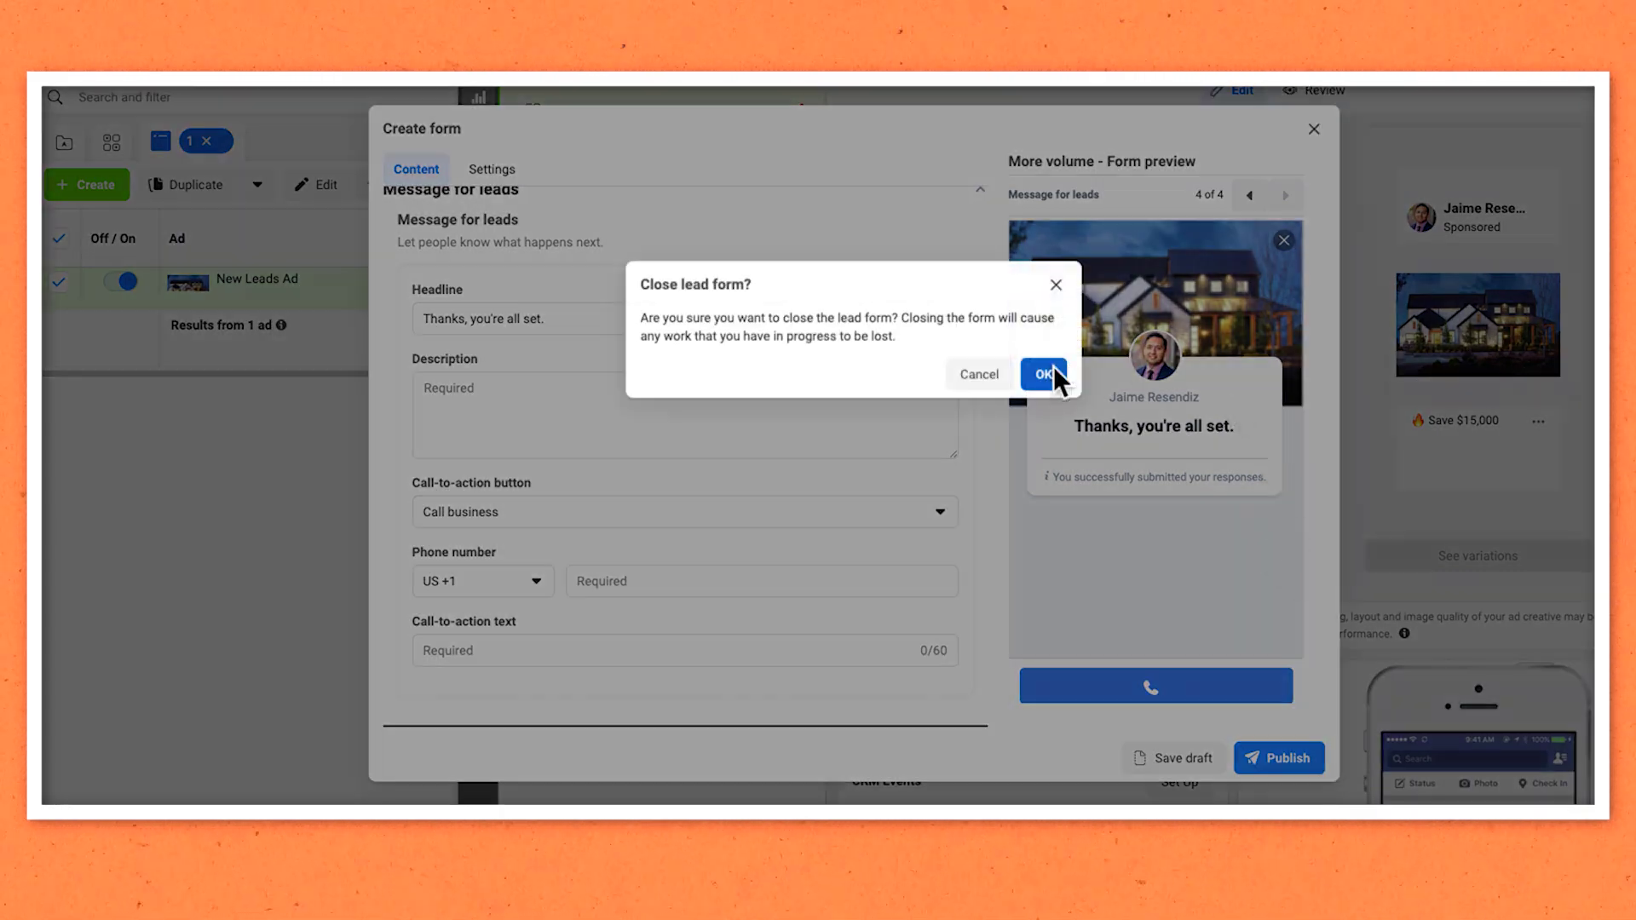
click(1045, 375)
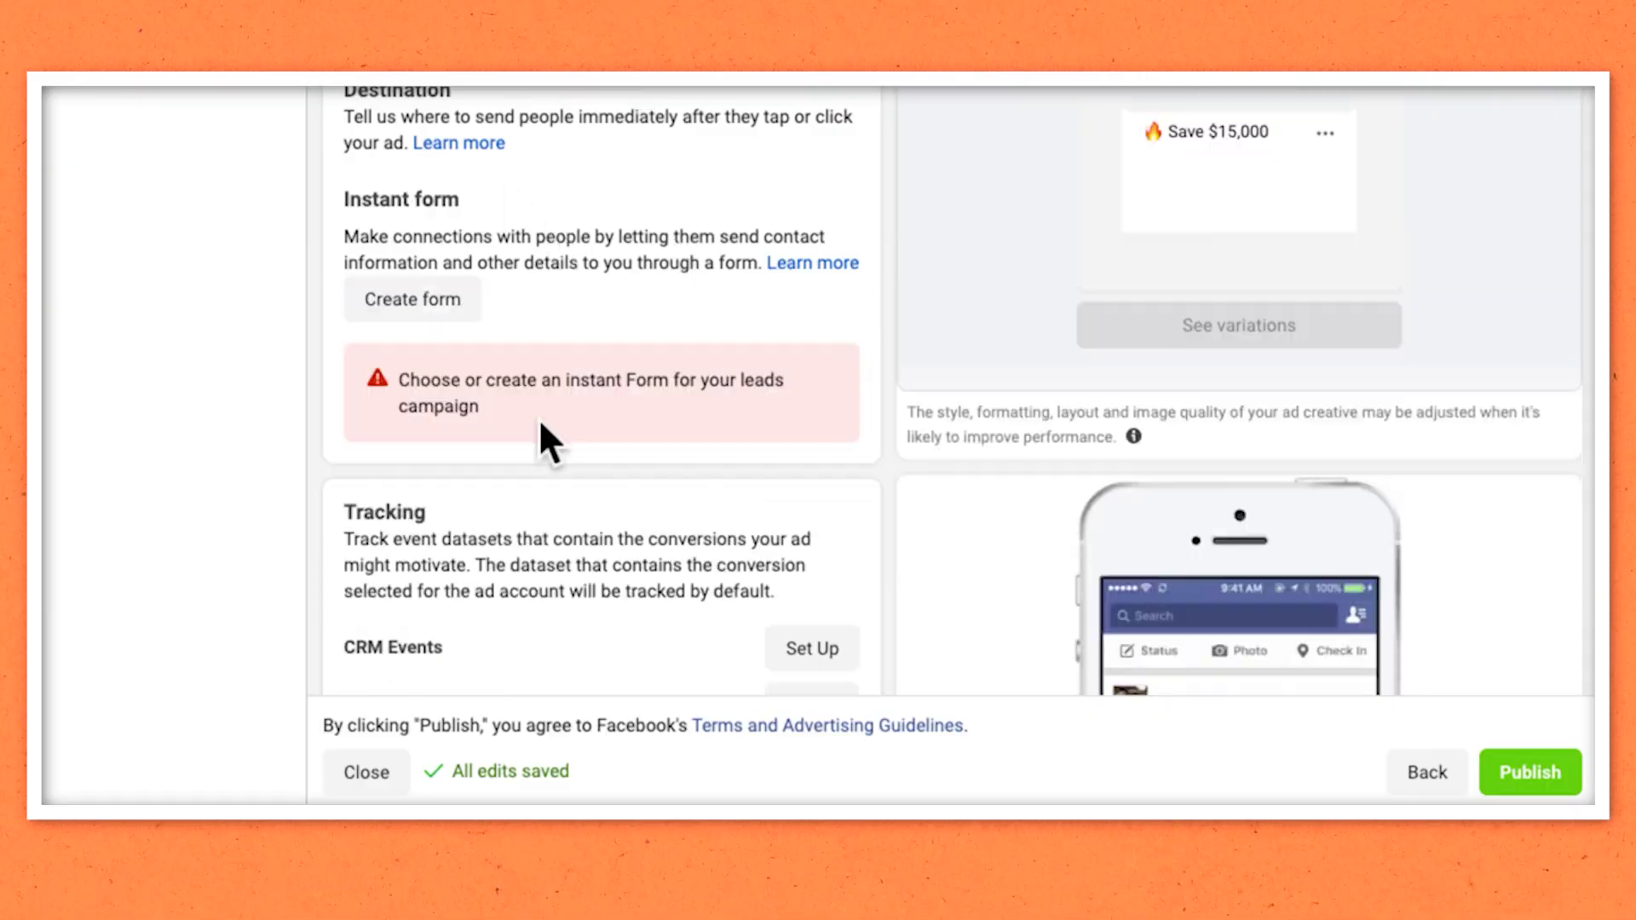
scroll(710, 457, down, 5)
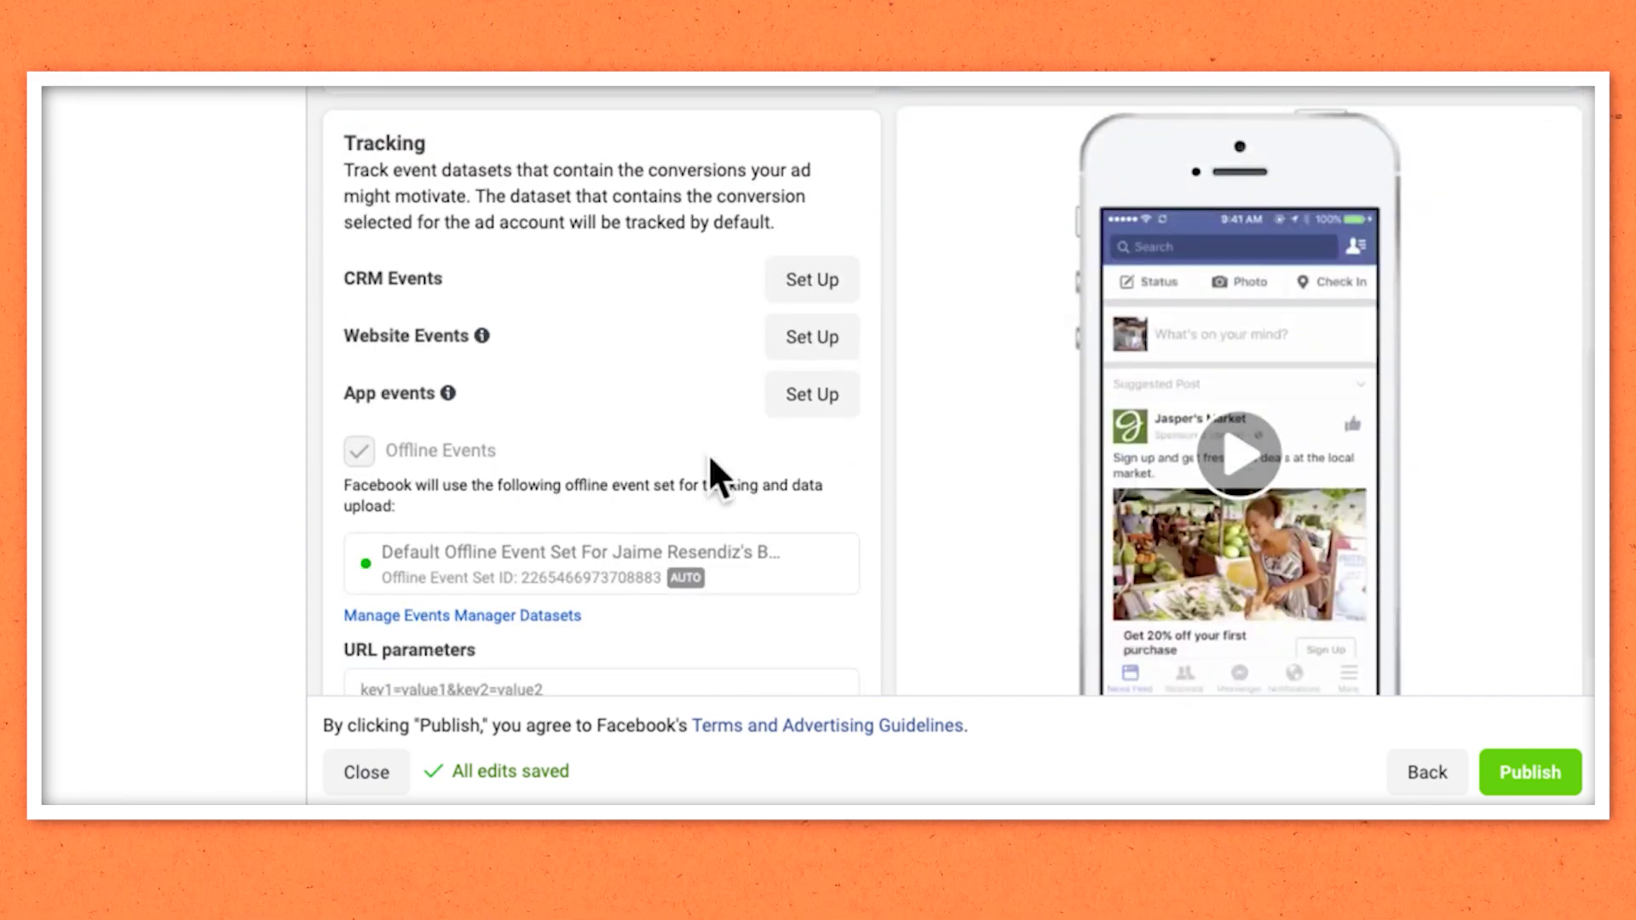